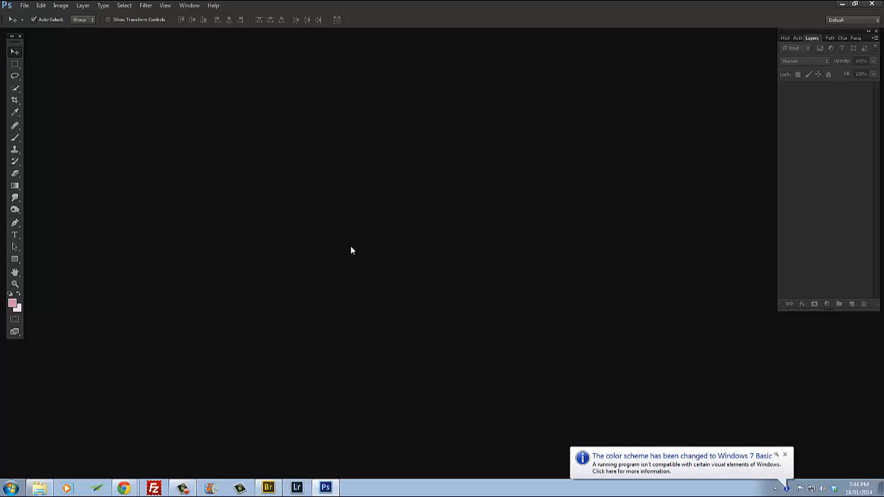
pyautogui.click(785, 455)
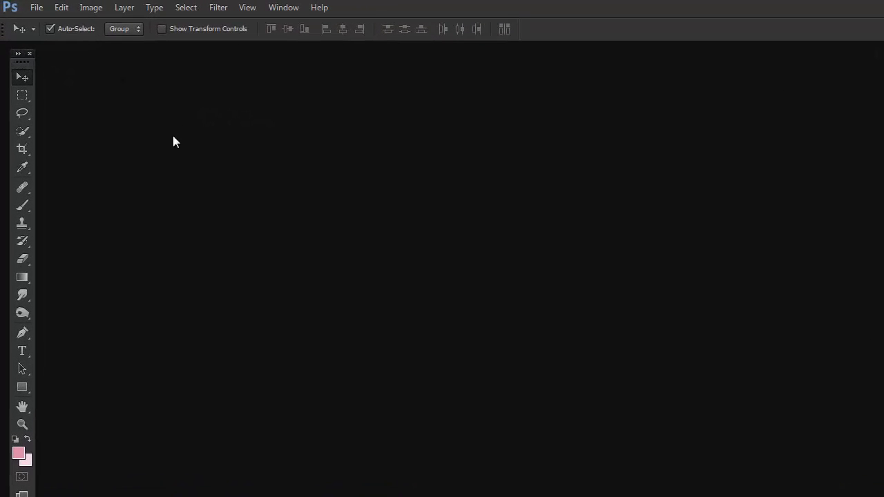
pyautogui.click(36, 8)
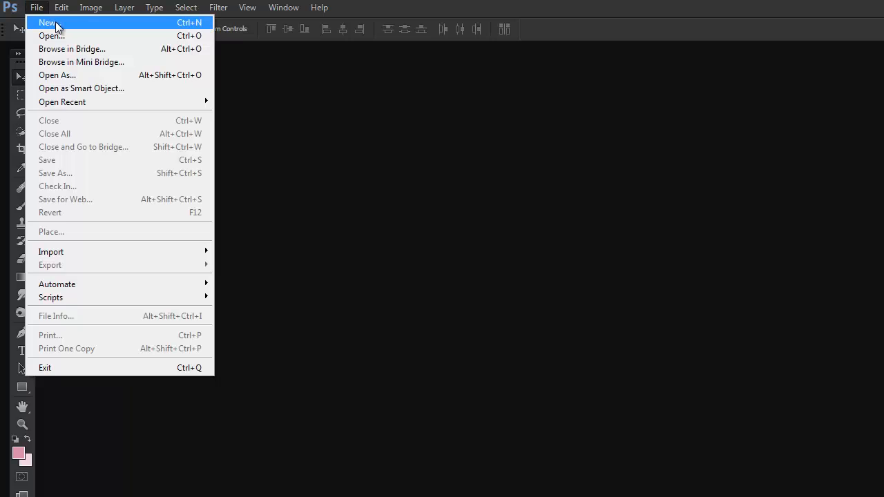
pyautogui.click(303, 196)
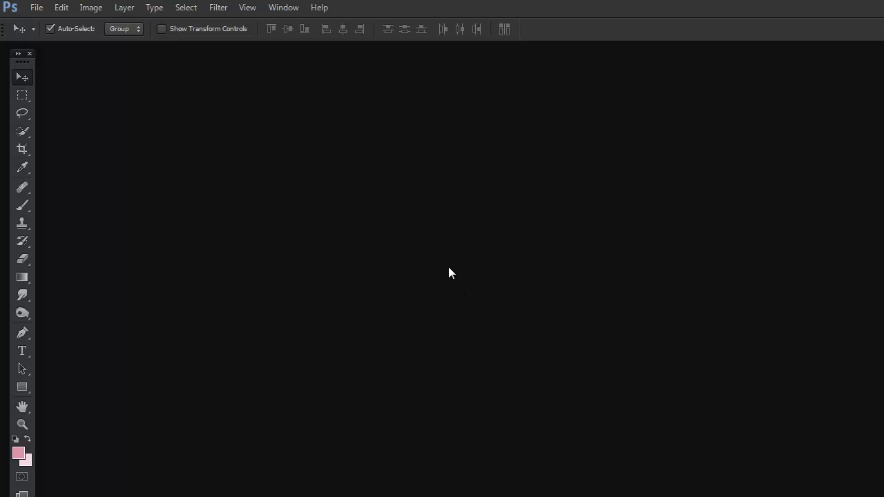
# - Create a new document 20 inches wide and 10 inches high at 300 pixels/inch, in RGB Color with a white background
pyautogui.hotkey('ctrl', 'n')
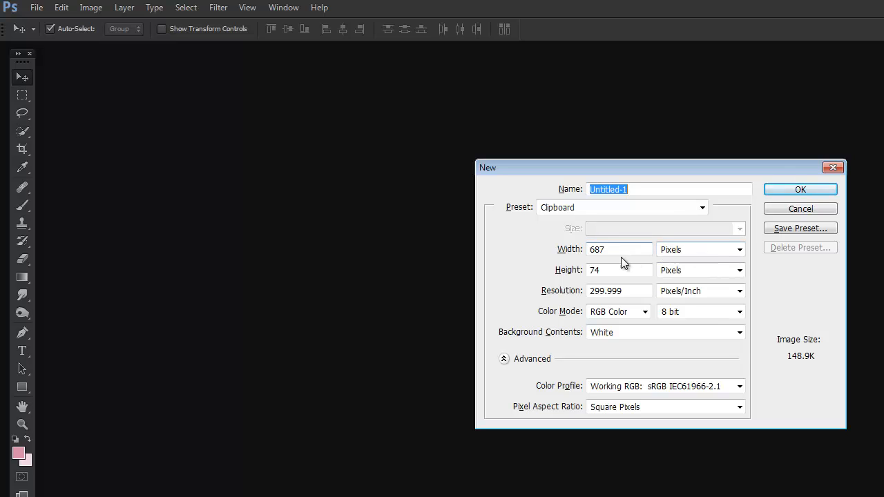
pyautogui.click(677, 251)
pyautogui.click(673, 270)
pyautogui.doubleClick(592, 248)
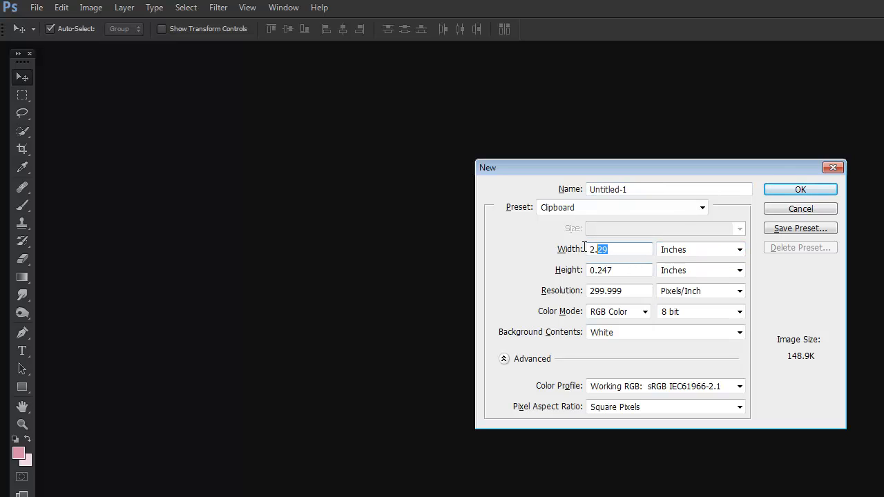
pyautogui.write('20')
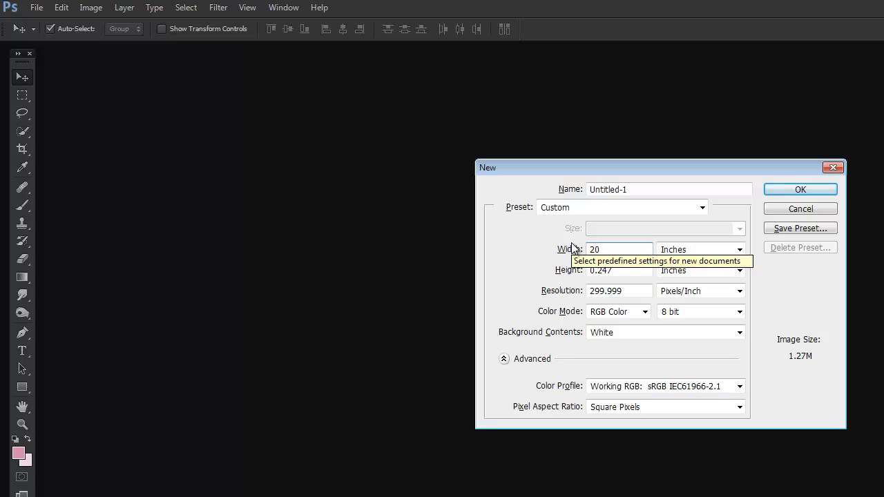
pyautogui.press('Tab')
pyautogui.press('Tab')
pyautogui.write('10')
pyautogui.press('Tab')
pyautogui.press('Tab')
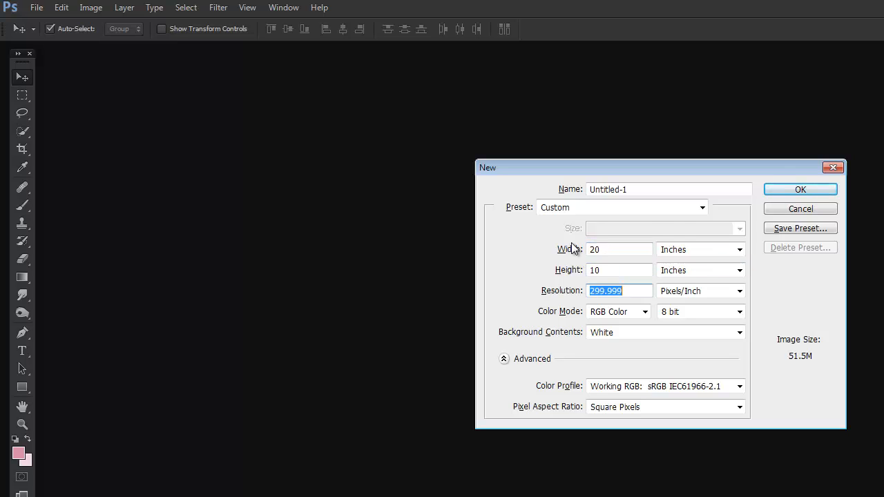
pyautogui.write('300')
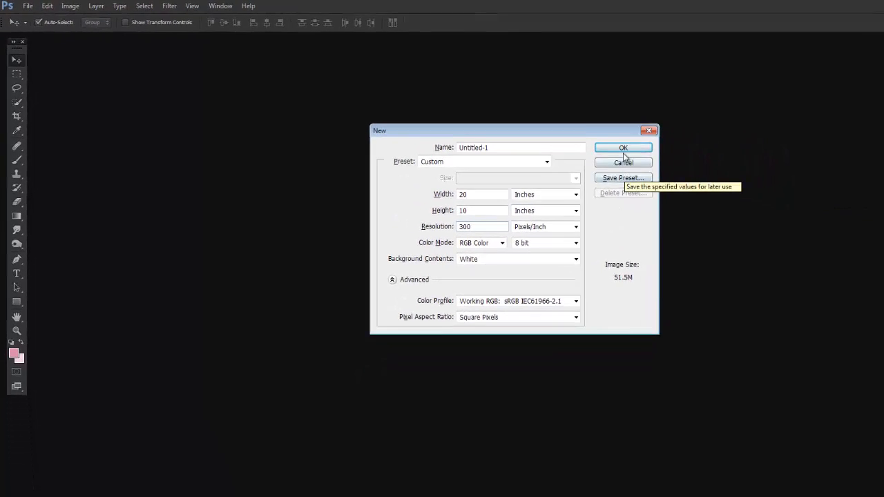
pyautogui.click(535, 129)
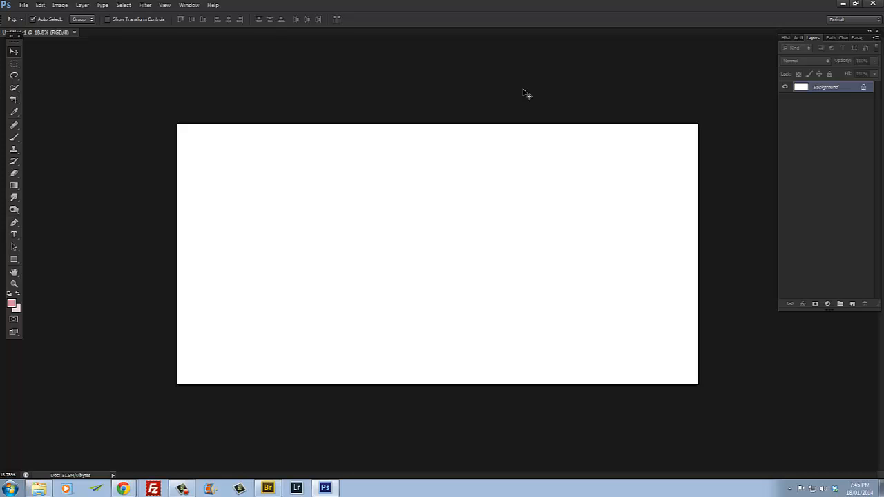
# - Show the rulers and move the tool palette clear of the vertical ruler
pyautogui.hotkey('ctrl', 'r')
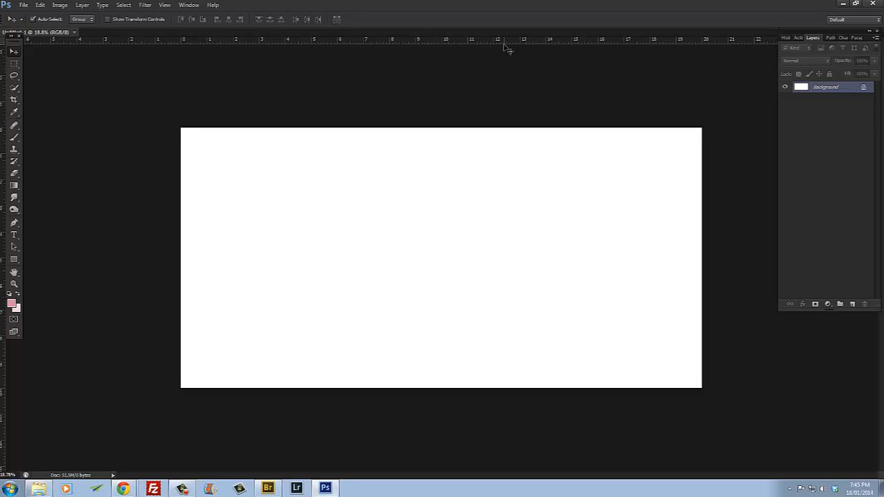
pyautogui.hotkey('ctrl', 'r')
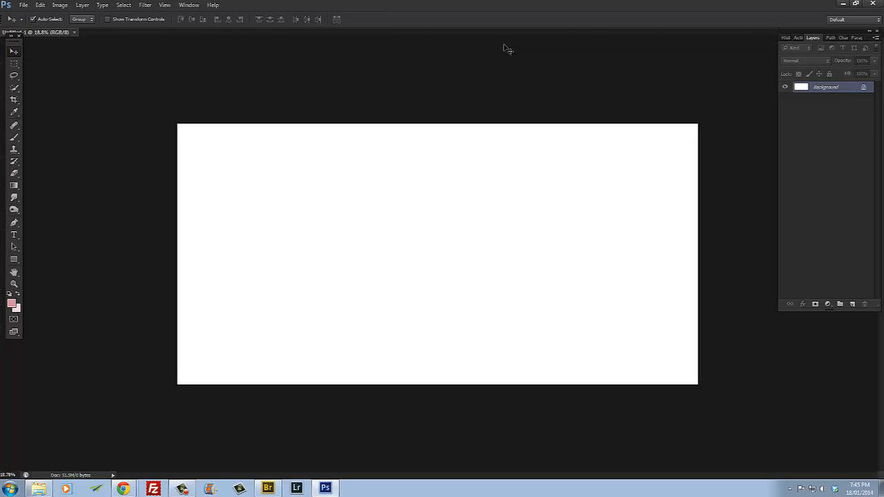
pyautogui.hotkey('ctrl', 'r')
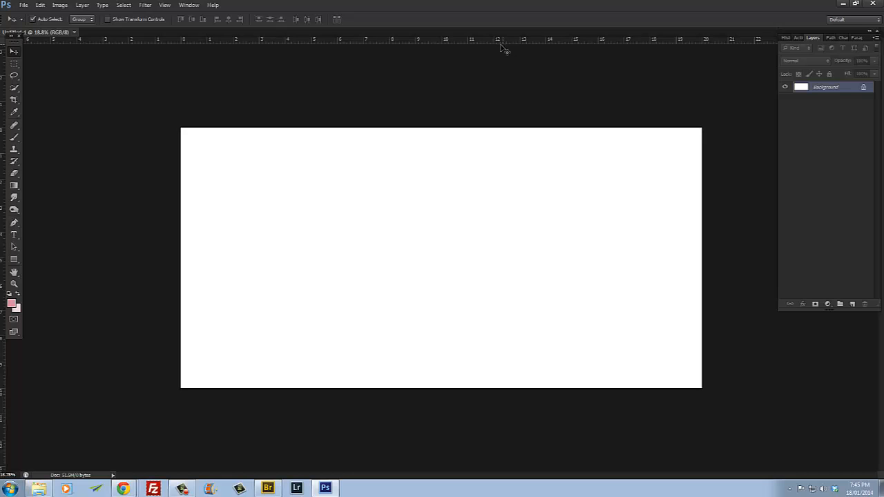
pyautogui.moveTo(14, 45); pyautogui.dragTo(40, 48)
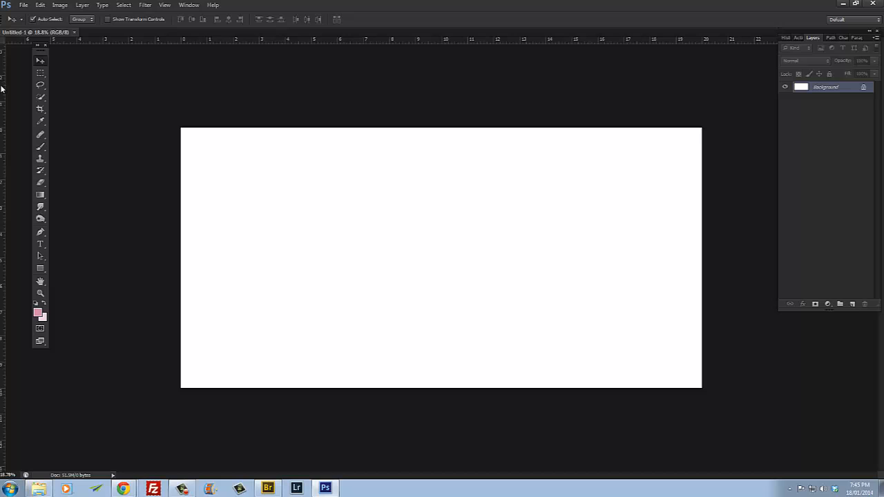
# - Place a vertical guide at the 10-inch centre and margin guides just inside all four edges of the canvas
pyautogui.moveTo(2, 90); pyautogui.dragTo(444, 131)
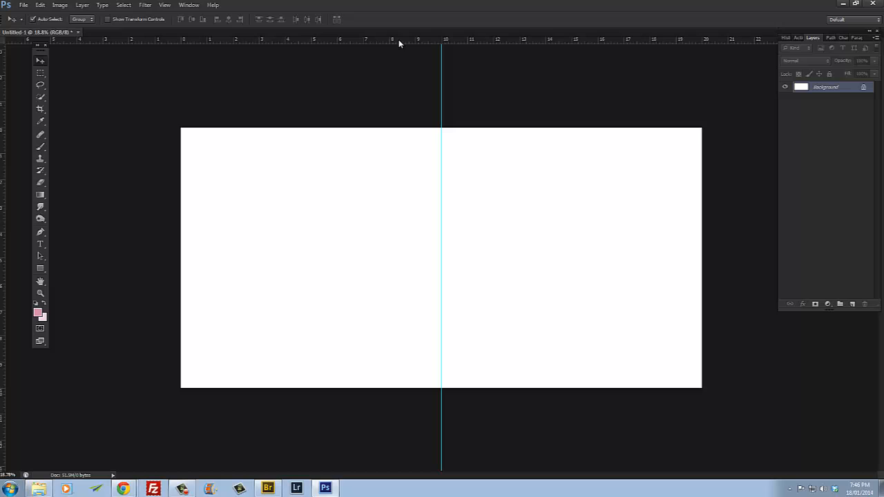
pyautogui.moveTo(399, 41); pyautogui.dragTo(396, 131)
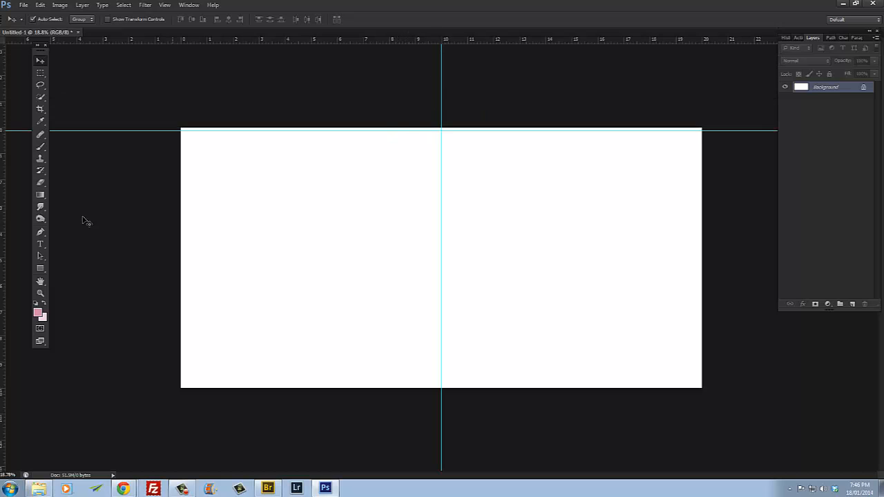
pyautogui.moveTo(2, 173); pyautogui.dragTo(186, 179)
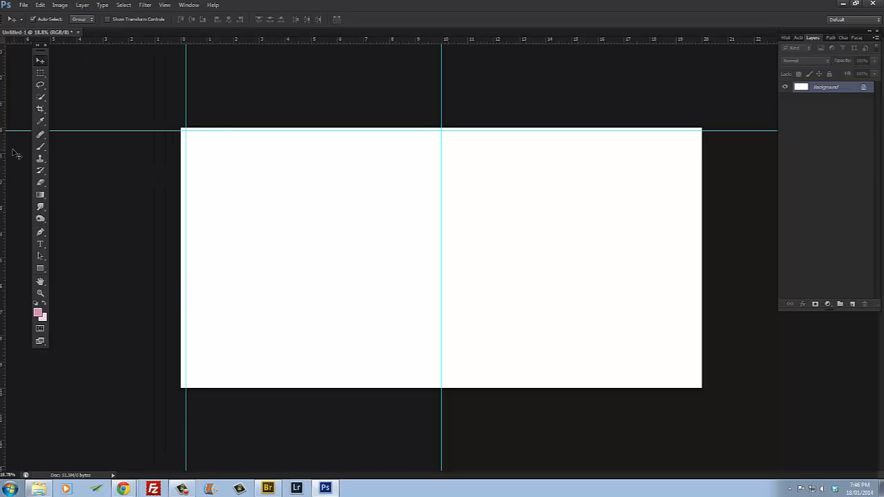
pyautogui.moveTo(3, 151); pyautogui.dragTo(698, 276)
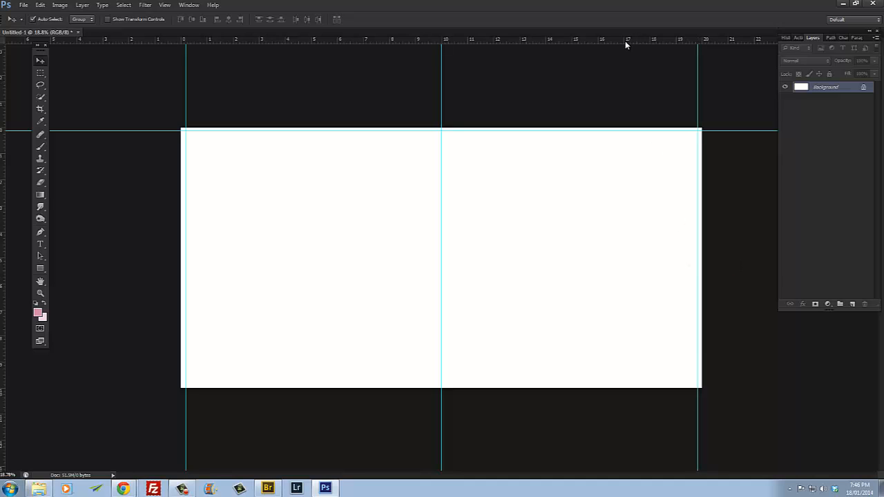
pyautogui.moveTo(625, 42); pyautogui.dragTo(620, 383)
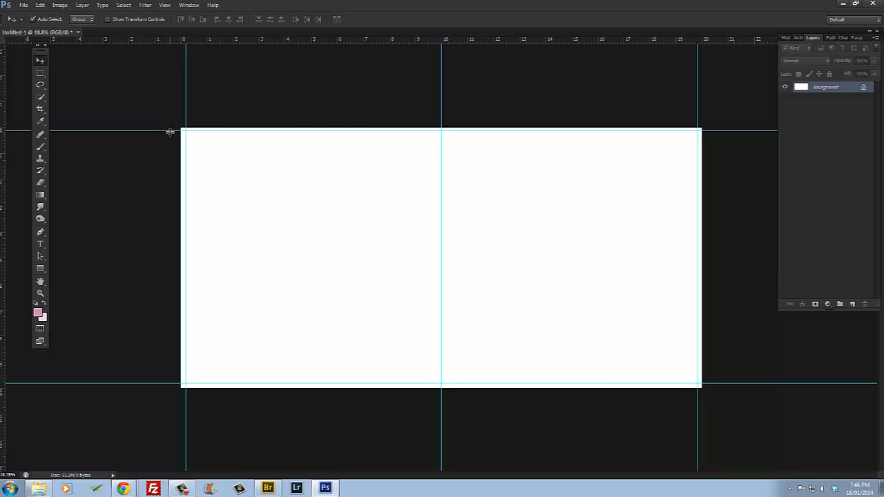
pyautogui.moveTo(170, 131); pyautogui.dragTo(170, 131)
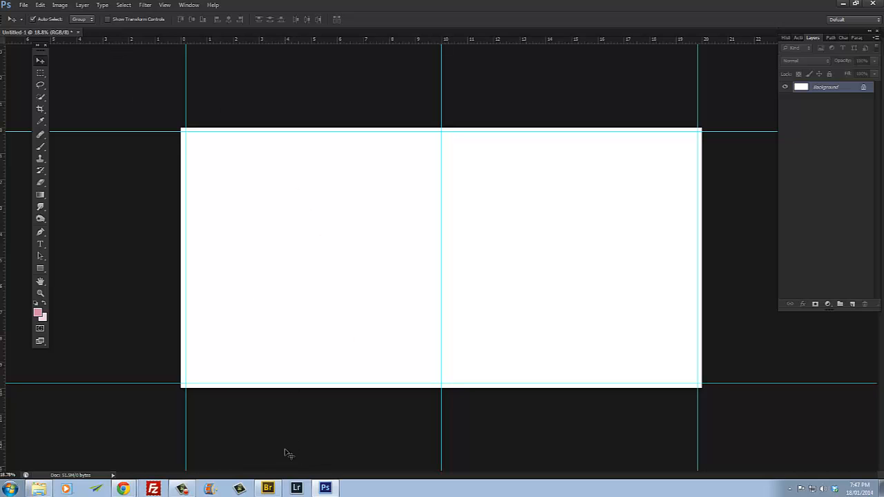
# - Switch to Bridge and preview the banner, trophy and competitor photos in the demo folder to compare them for the layout
pyautogui.click(268, 488)
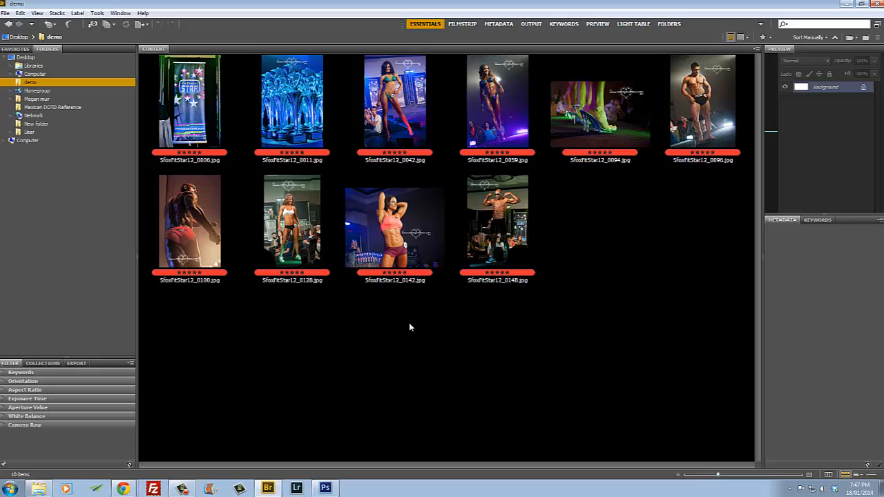
pyautogui.click(398, 234)
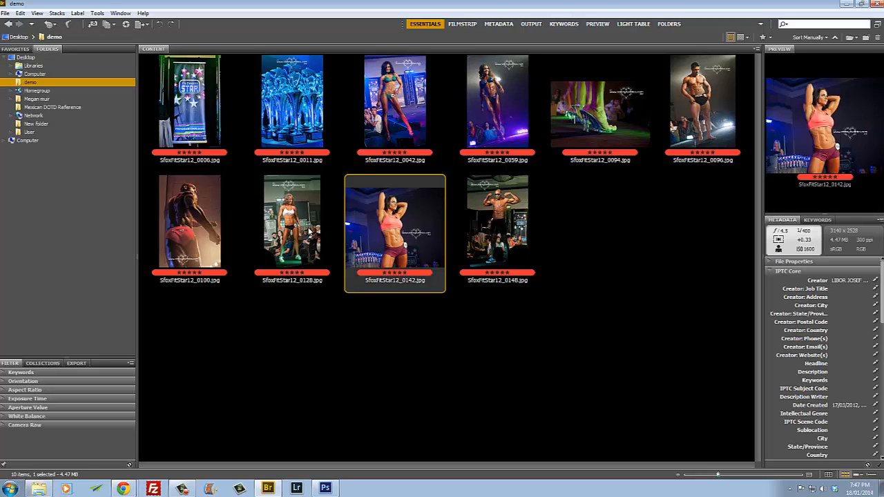
pyautogui.click(202, 228)
pyautogui.click(187, 131)
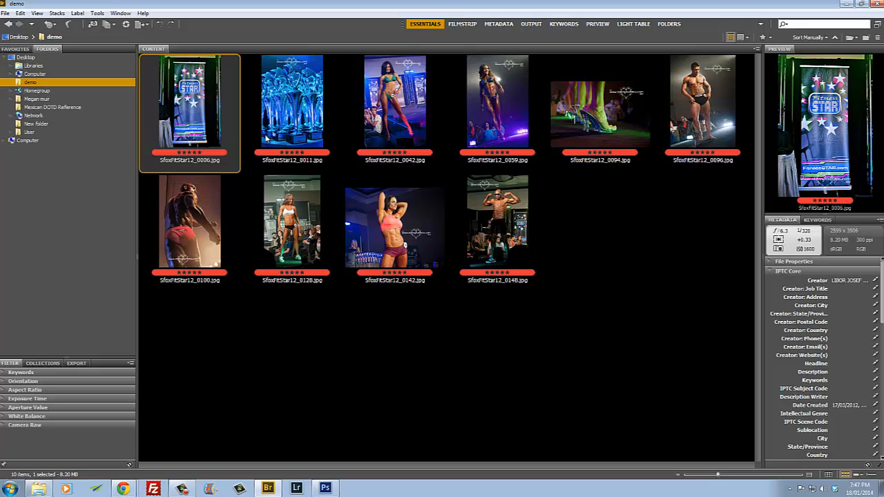
pyautogui.click(304, 107)
pyautogui.click(207, 110)
pyautogui.click(289, 112)
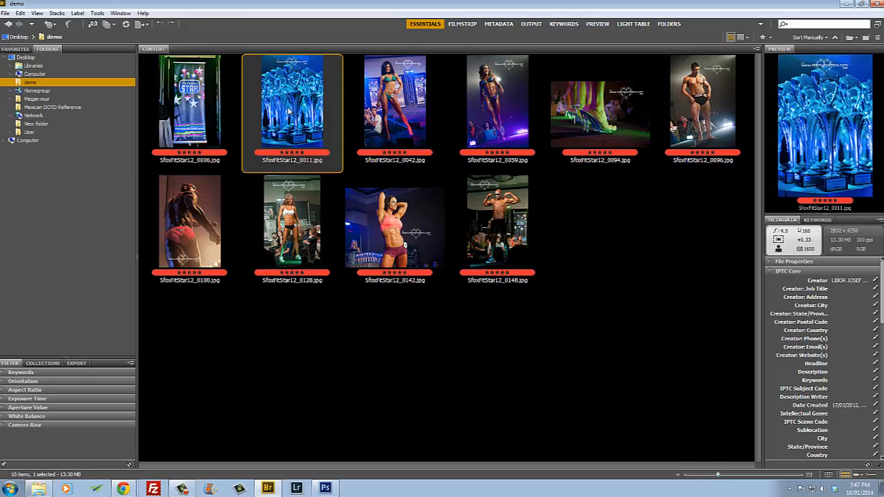
pyautogui.click(625, 121)
pyautogui.click(266, 154)
pyautogui.click(202, 122)
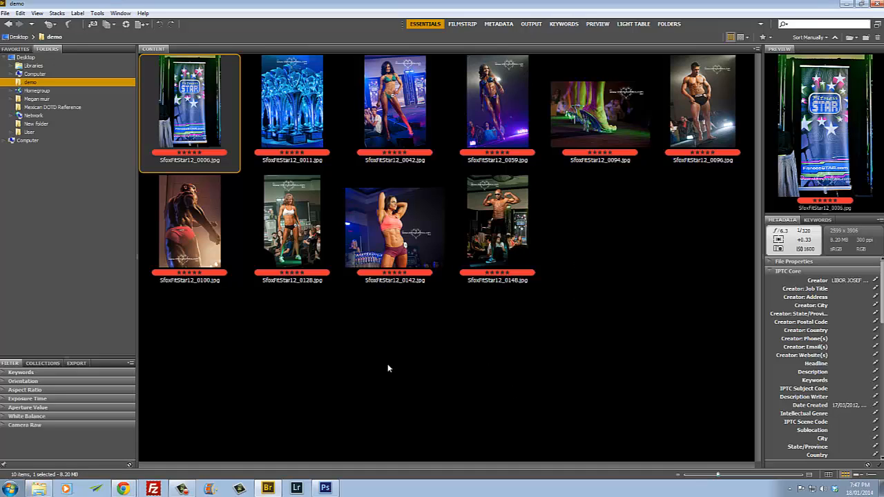
pyautogui.click(370, 363)
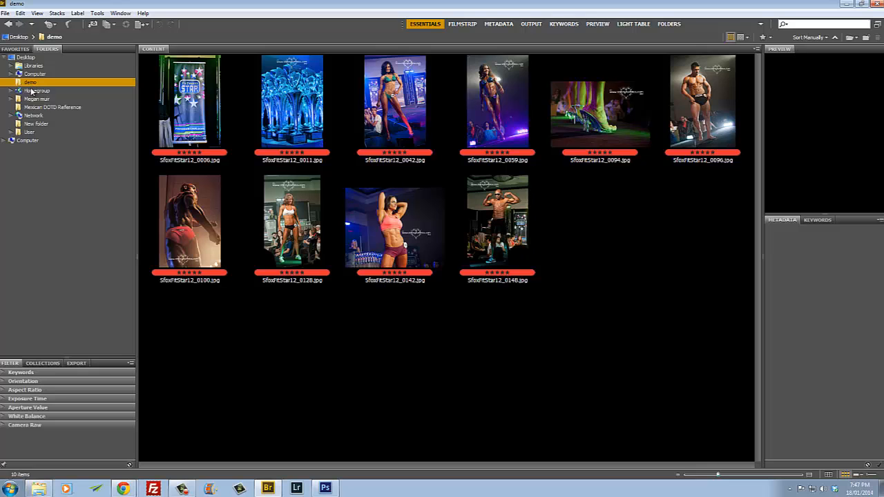
pyautogui.click(295, 121)
pyautogui.click(190, 111)
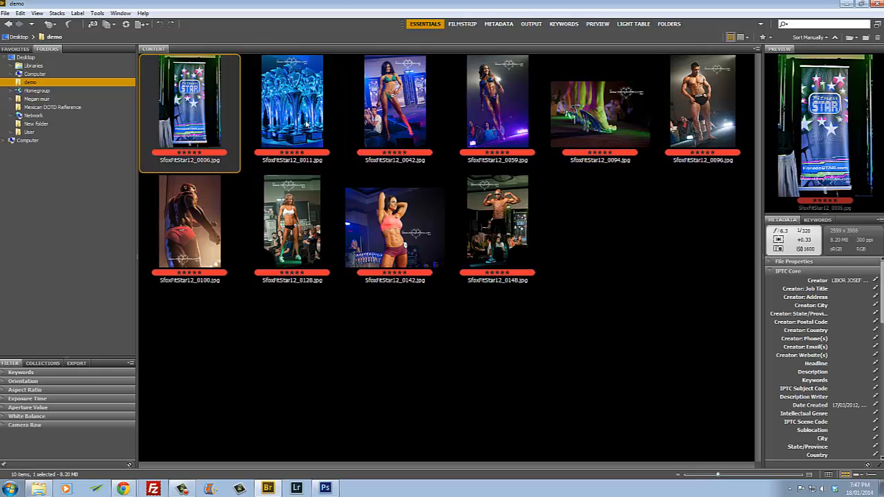
pyautogui.click(394, 137)
pyautogui.click(293, 129)
pyautogui.click(292, 228)
pyautogui.click(387, 232)
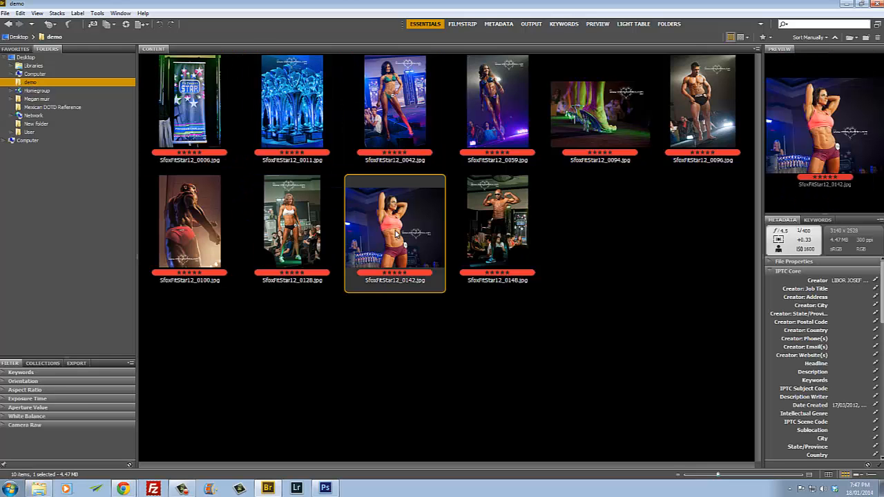
pyautogui.click(391, 114)
pyautogui.click(393, 228)
pyautogui.click(497, 221)
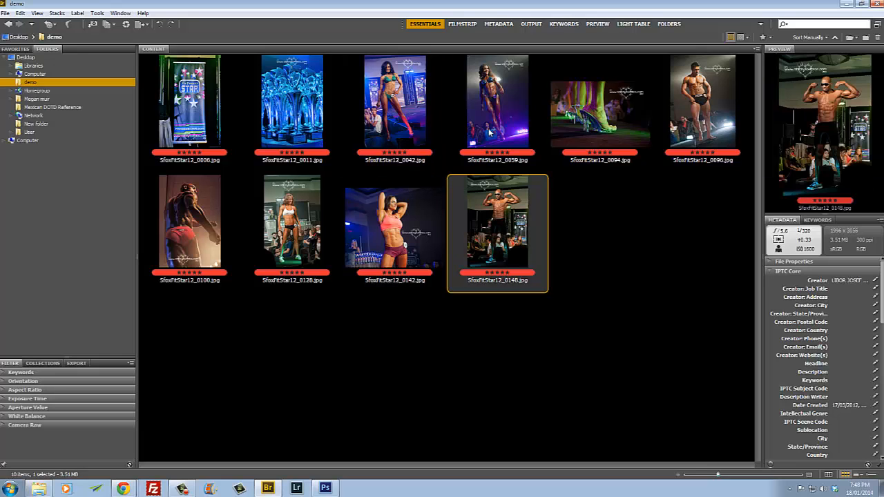
pyautogui.click(497, 104)
pyautogui.click(187, 111)
pyautogui.click(194, 190)
pyautogui.click(304, 121)
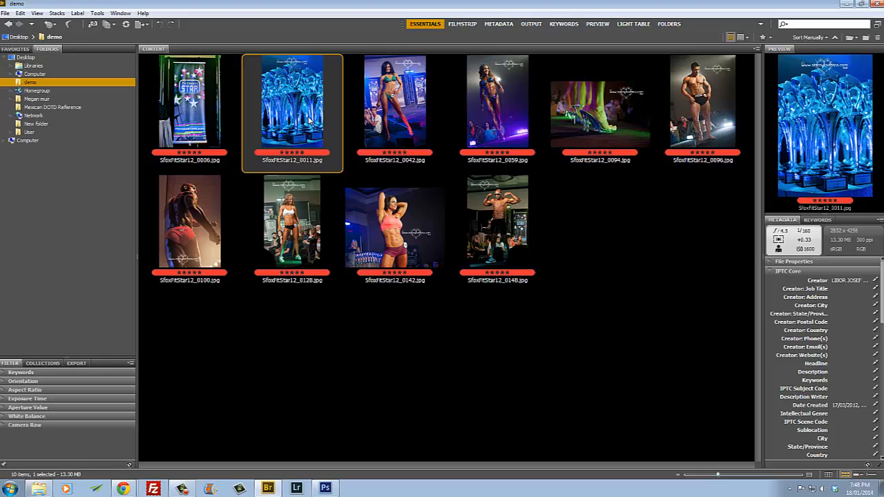
pyautogui.click(388, 340)
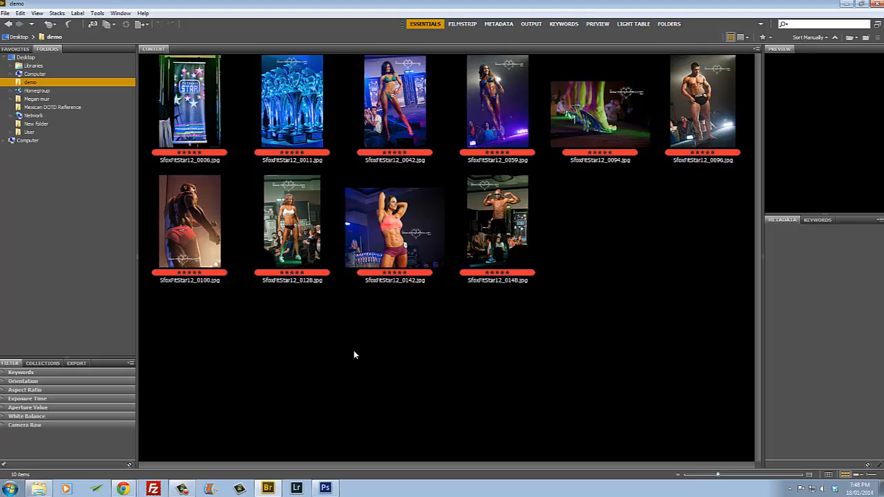
# - Open all ten photos of the demo folder in Photoshop and bring the blank Untitled-1 document to the front
pyautogui.hotkey('ctrl', 'a')
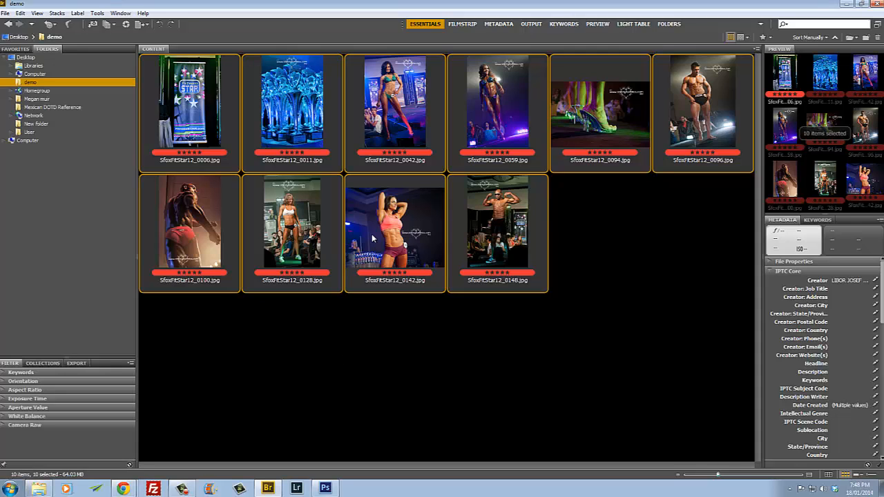
pyautogui.moveTo(379, 225); pyautogui.dragTo(380, 33)
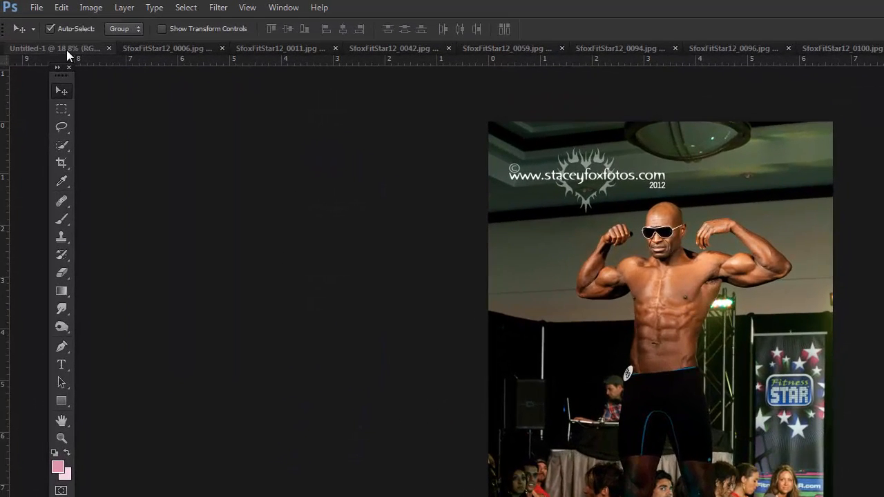
pyautogui.click(67, 49)
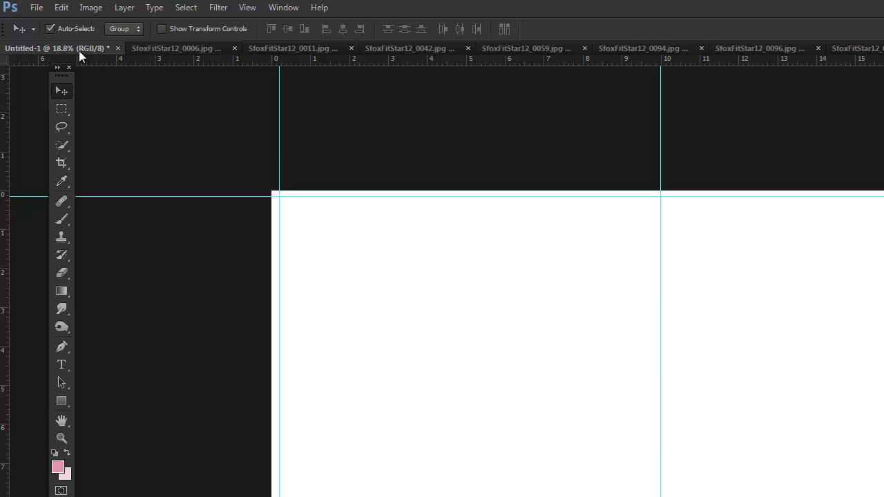
# - In SfoxFitStar12_0006.jpg, select the central Fitness Star banner over the photo's full height with the Rectangular Marquee tool, excluding both sides
pyautogui.click(170, 48)
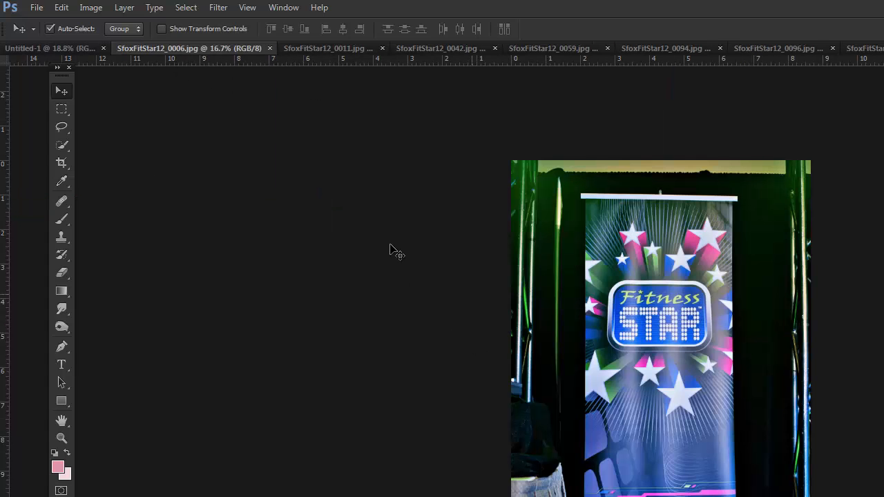
pyautogui.click(61, 112)
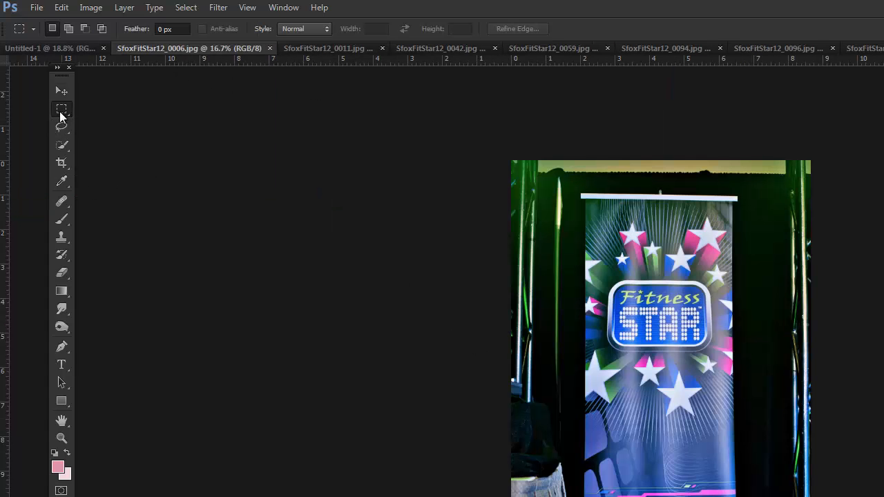
pyautogui.rightClick(61, 116)
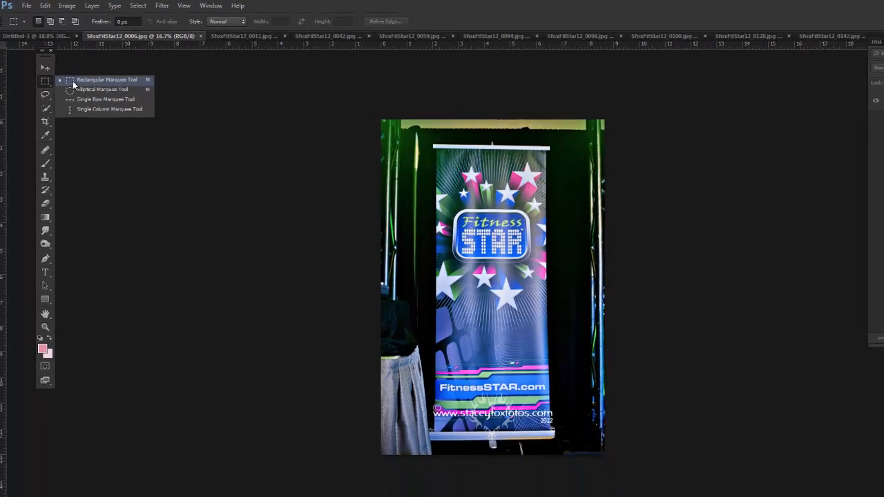
pyautogui.click(100, 108)
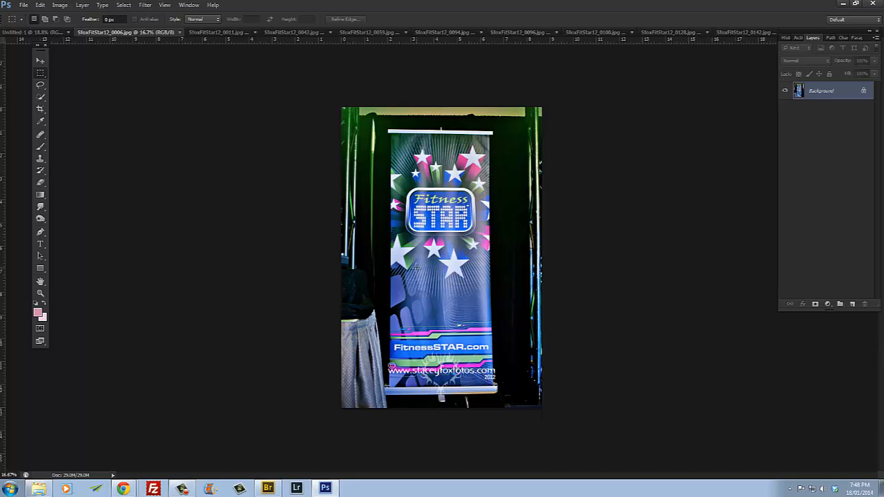
pyautogui.hotkey('ctrl', 'a')
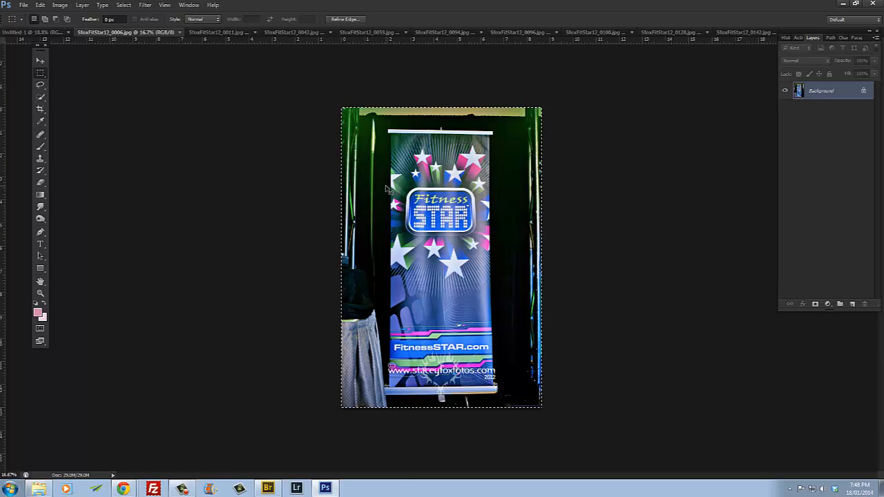
pyautogui.hotkey('ctrl', 'd')
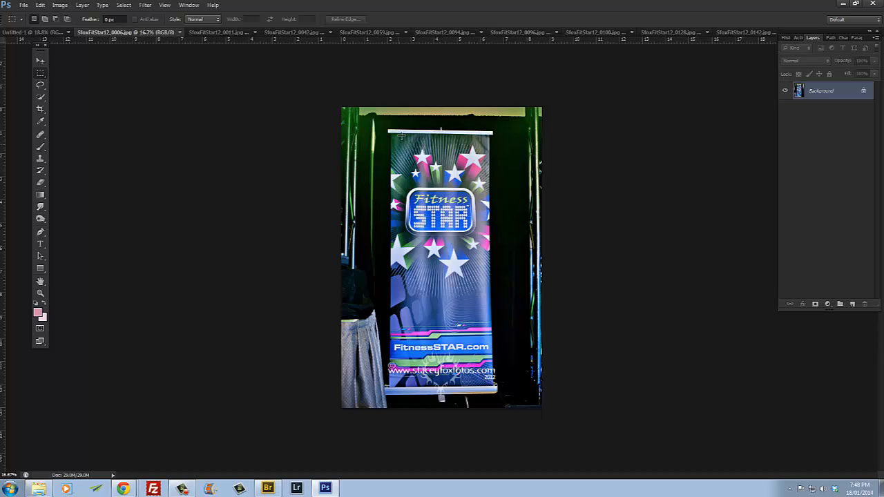
pyautogui.moveTo(383, 102); pyautogui.dragTo(497, 433)
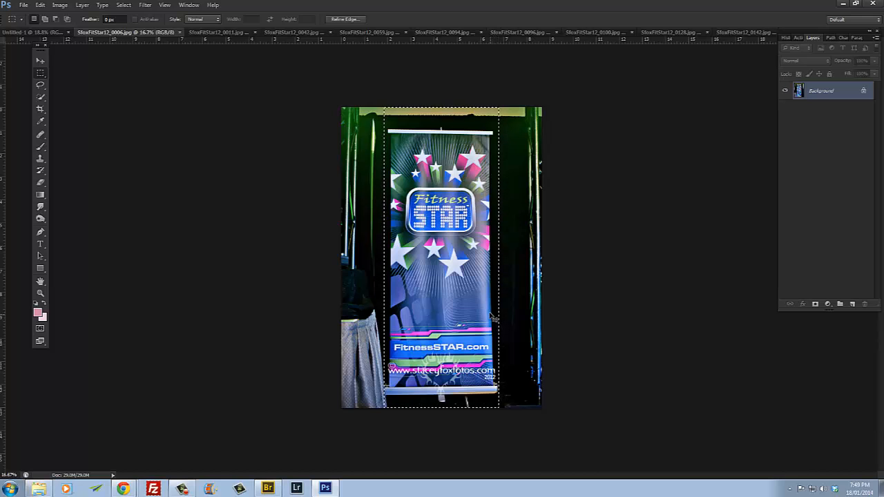
# - Copy the selected banner area and paste it into the Untitled-1 layout as a new layer
pyautogui.click(39, 5)
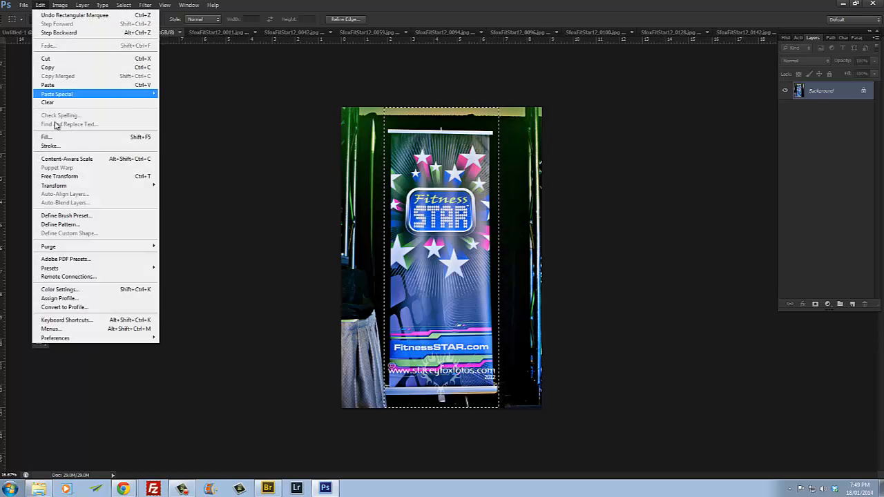
pyautogui.click(289, 116)
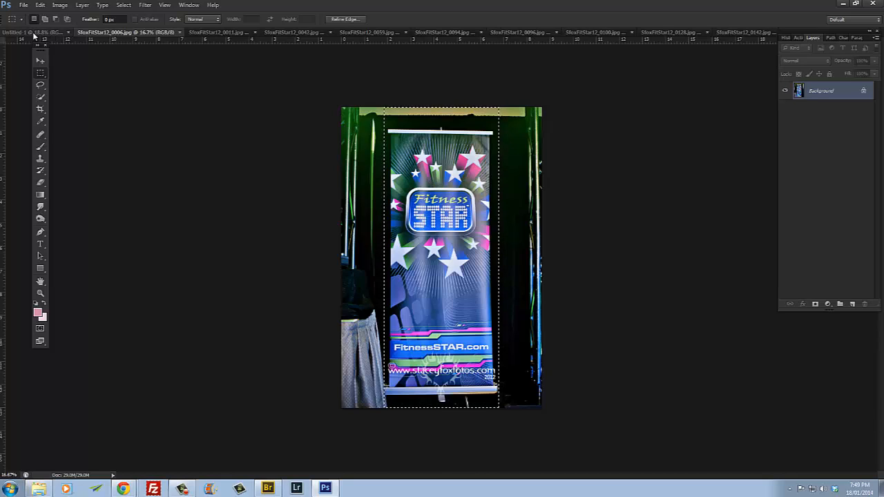
pyautogui.hotkey('ctrl', 'shift', 'Tab')
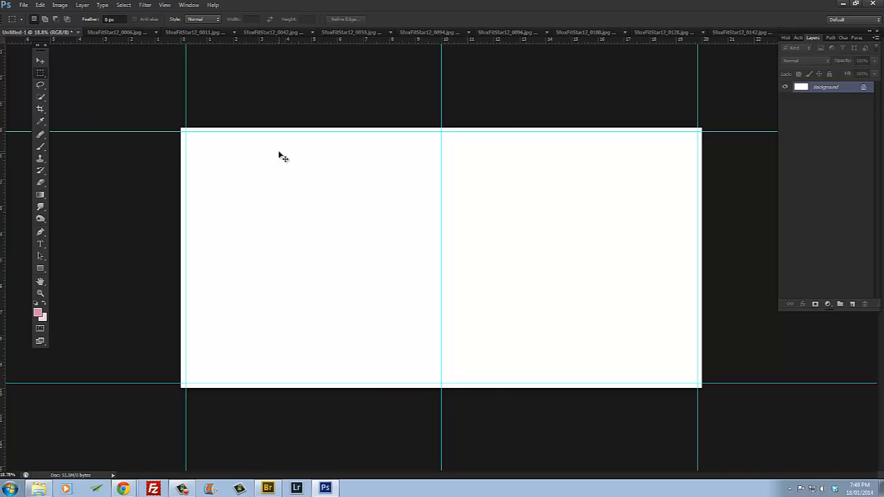
pyautogui.hotkey('ctrl', 'v')
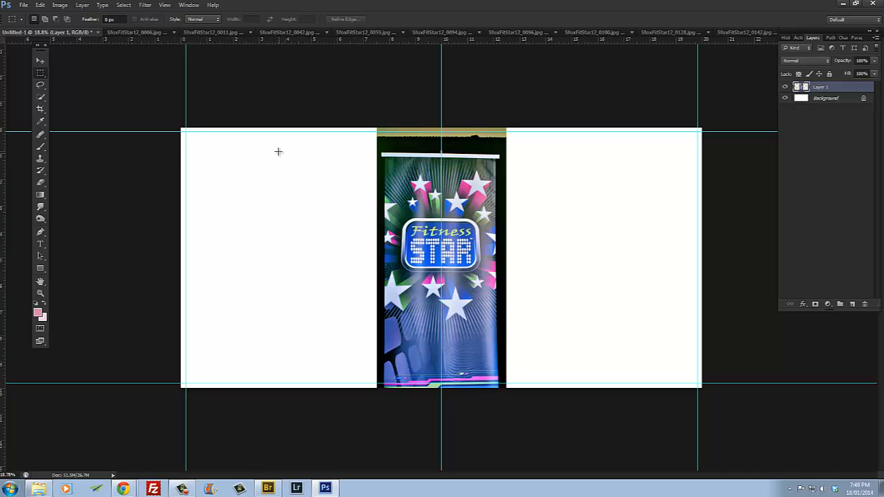
# - Select the entire trophy photo SfoxFitStar12_0011.jpg, copy it and paste it into the Untitled-1 layout
pyautogui.click(42, 62)
pyautogui.click(210, 33)
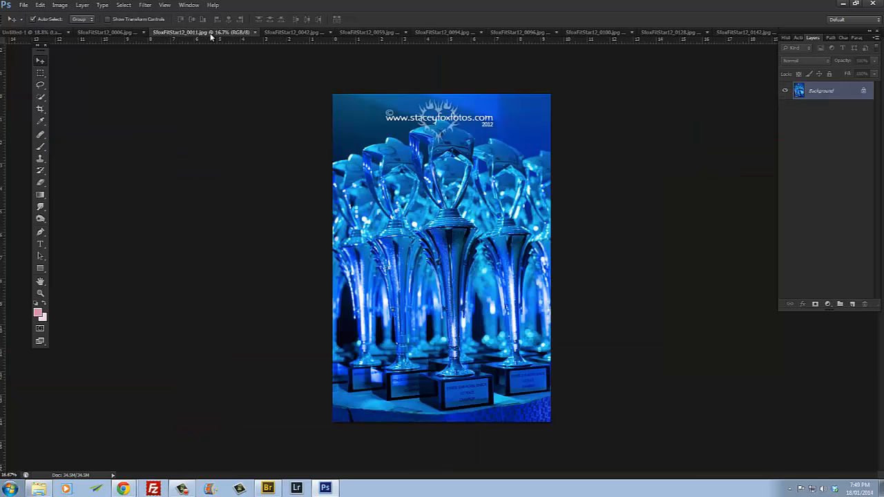
pyautogui.click(40, 72)
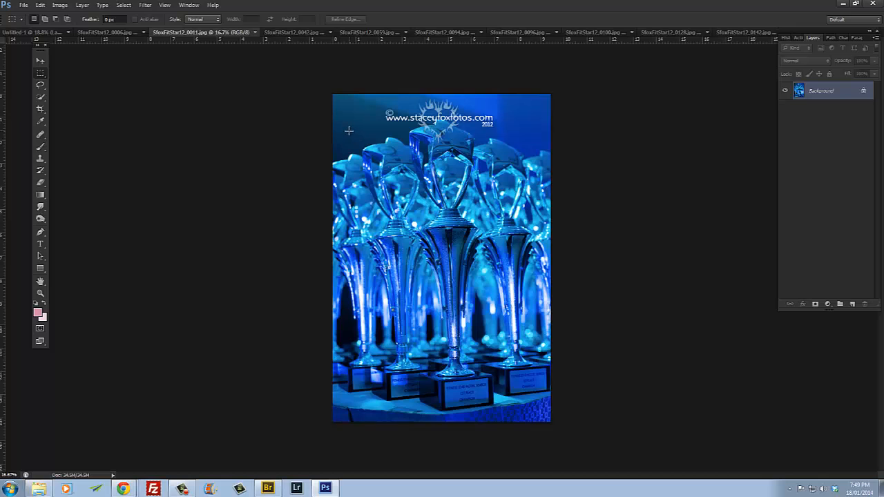
pyautogui.hotkey('ctrl', 'a')
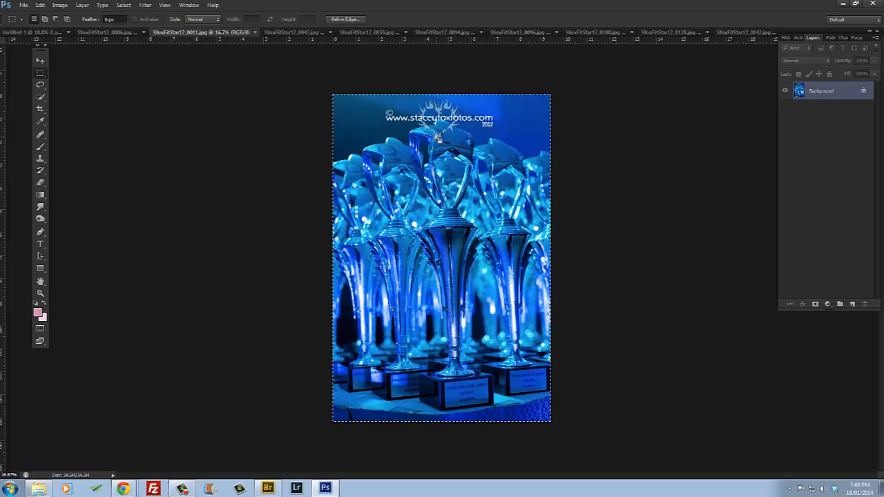
pyautogui.click(321, 140)
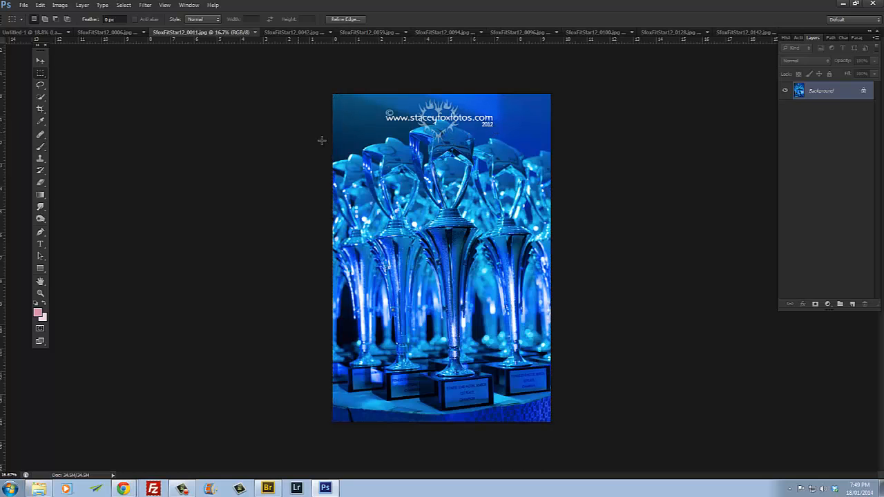
pyautogui.hotkey('ctrl', 'a')
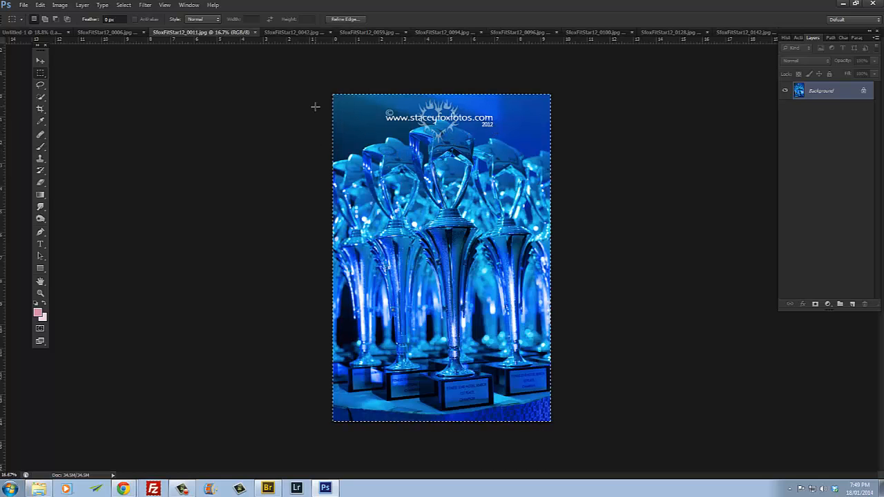
pyautogui.click(29, 33)
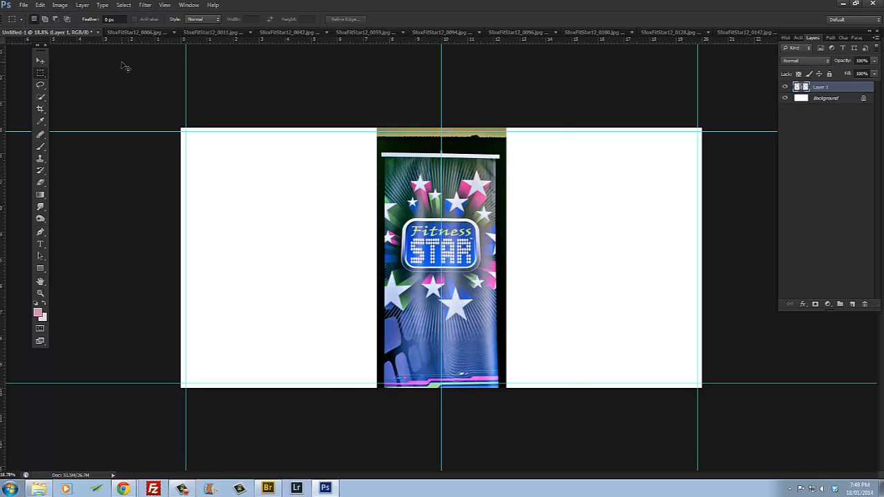
pyautogui.hotkey('ctrl', 'v')
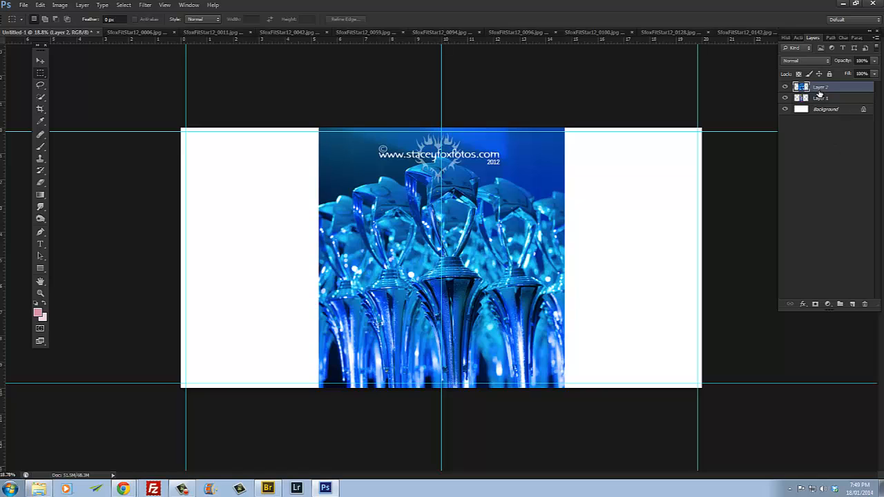
# - Copy a rectangular area around the green-bikini competitor in SfoxFitStar12_0042.jpg, from the top edge to below her feet, into Untitled-1
pyautogui.click(287, 32)
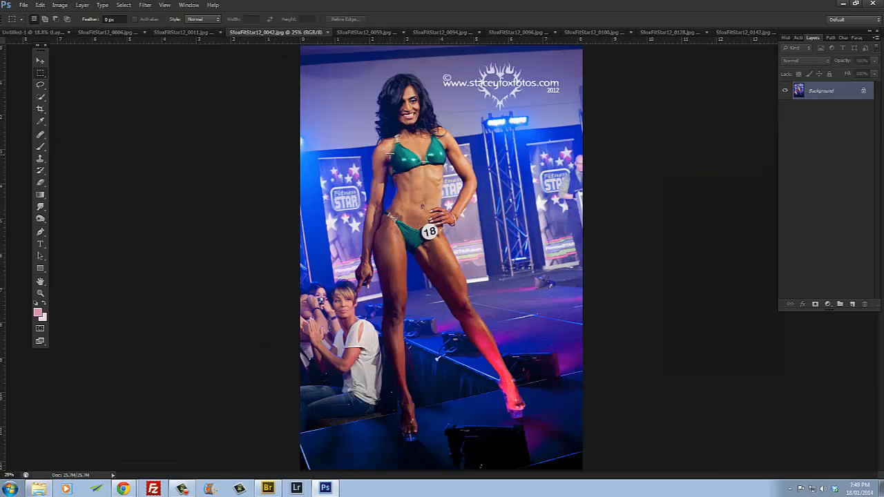
pyautogui.scroll(-1, 382, 129)
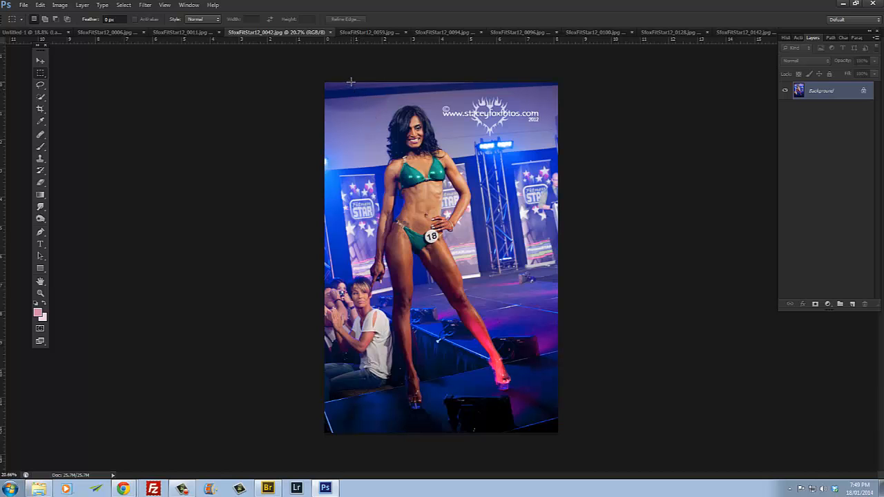
pyautogui.moveTo(350, 82); pyautogui.dragTo(521, 421)
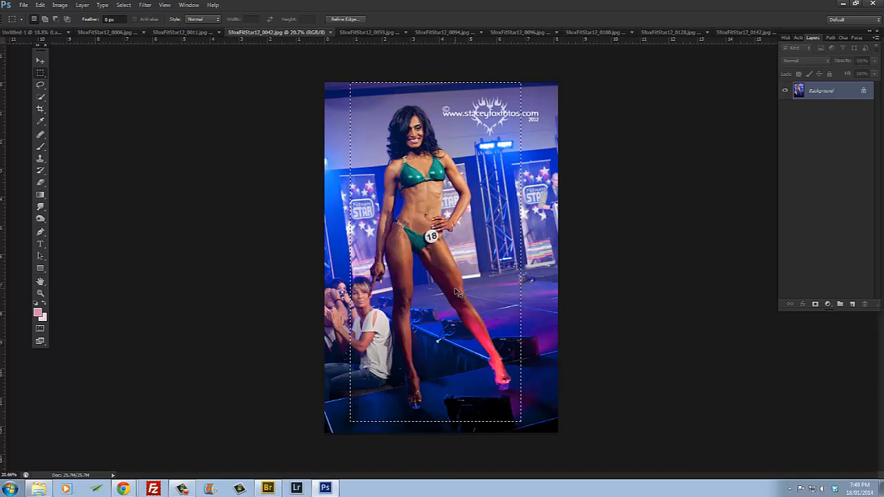
pyautogui.click(42, 33)
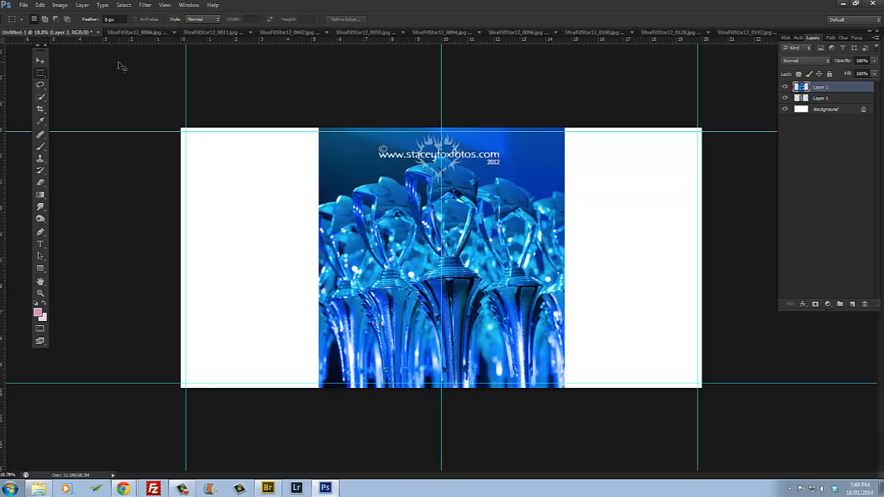
pyautogui.hotkey('ctrl', 'v')
# - Copy a rectangular area around the competitor in SfoxFitStar12_0059.jpg, from above her head to her knees, into Untitled-1
pyautogui.click(311, 32)
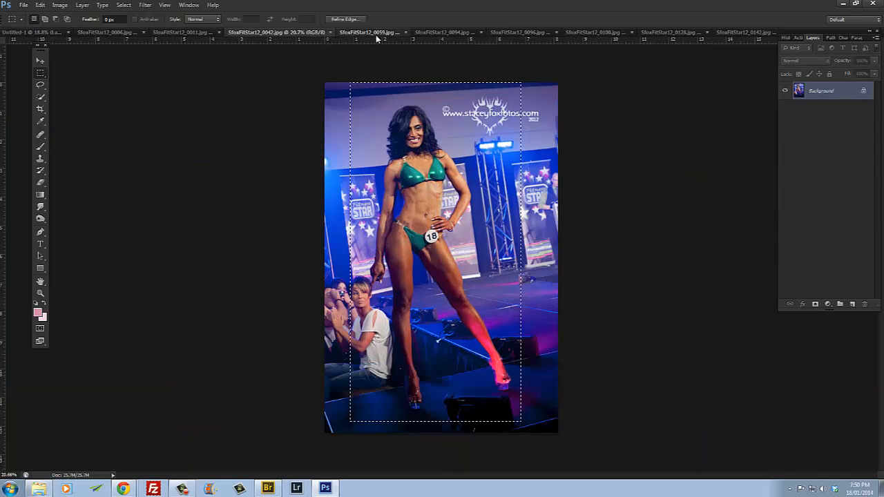
pyautogui.click(368, 33)
pyautogui.moveTo(336, 81); pyautogui.dragTo(524, 316)
pyautogui.moveTo(457, 222); pyautogui.dragTo(450, 235)
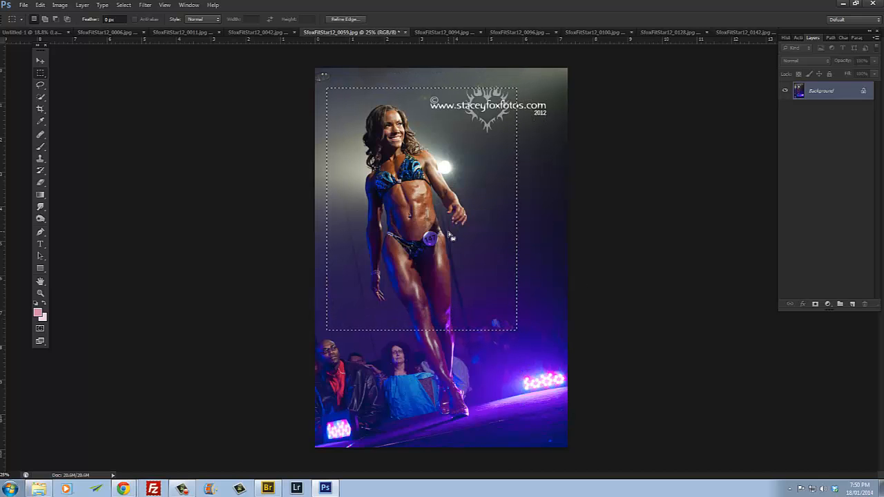
pyautogui.click(54, 32)
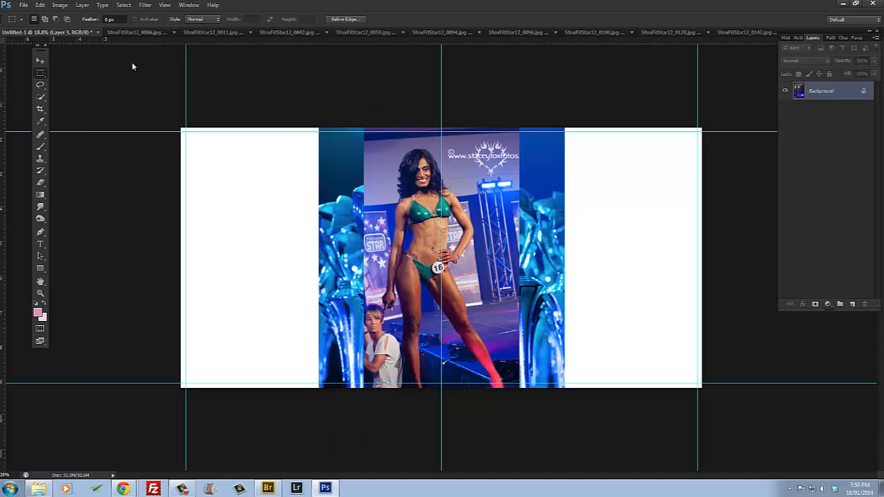
pyautogui.hotkey('ctrl', 'v')
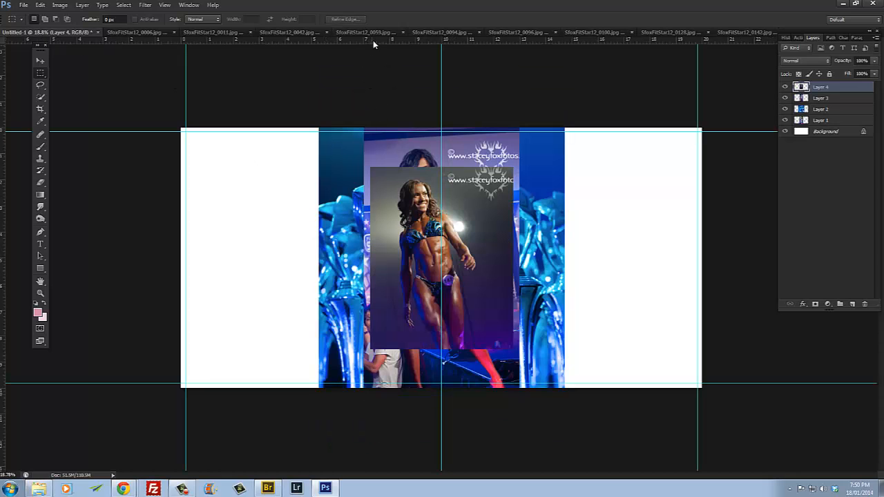
# - Copy a wide rectangular band around the high-heeled shoes in SfoxFitStar12_0094.jpg and paste it into Untitled-1
pyautogui.click(372, 33)
pyautogui.click(442, 34)
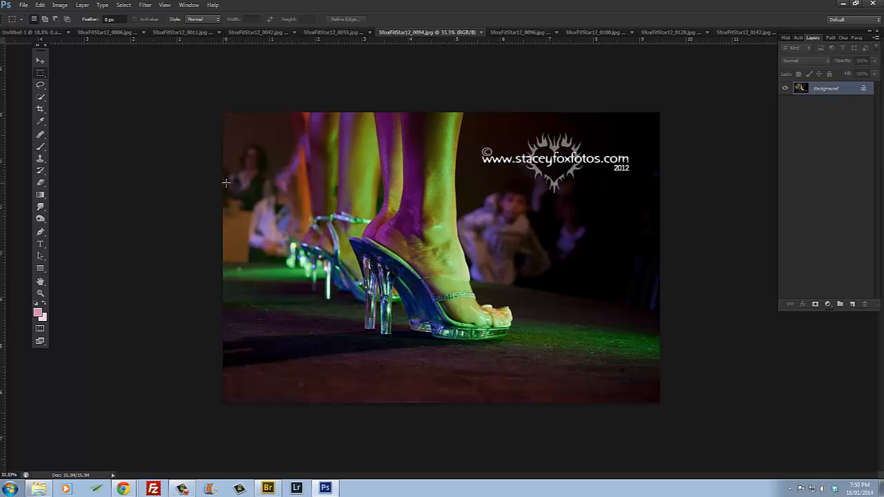
pyautogui.moveTo(230, 184); pyautogui.dragTo(646, 362)
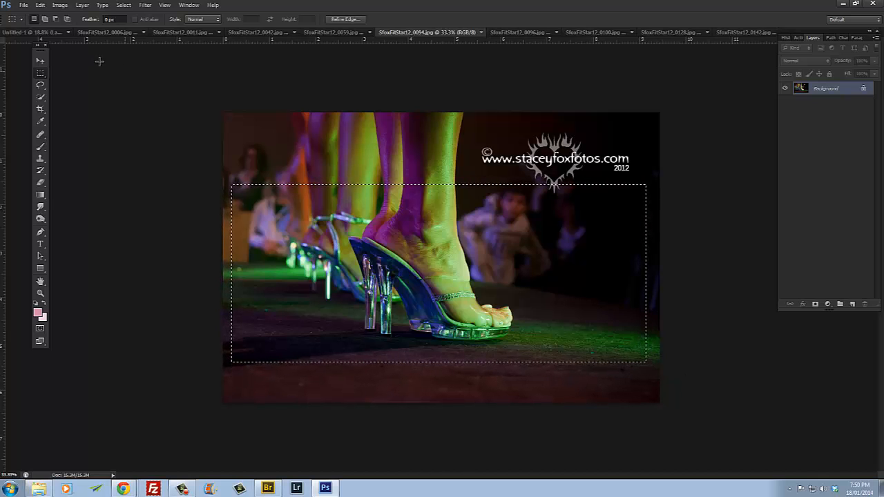
pyautogui.hotkey('ctrl', 'c')
pyautogui.click(35, 32)
pyautogui.hotkey('ctrl', 'v')
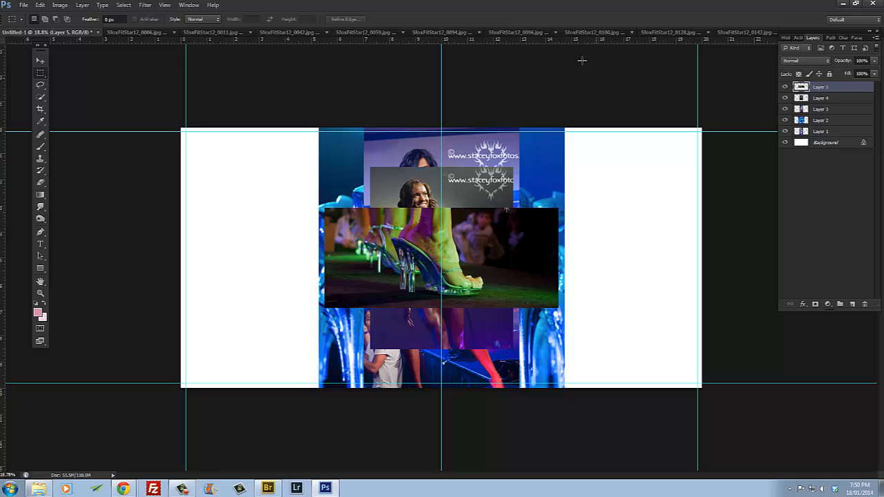
# - Copy a rectangular area around the full-length male competitor in SfoxFitStar12_0096.jpg and paste it into Untitled-1
pyautogui.click(538, 33)
pyautogui.hotkey('ctrl', '-')
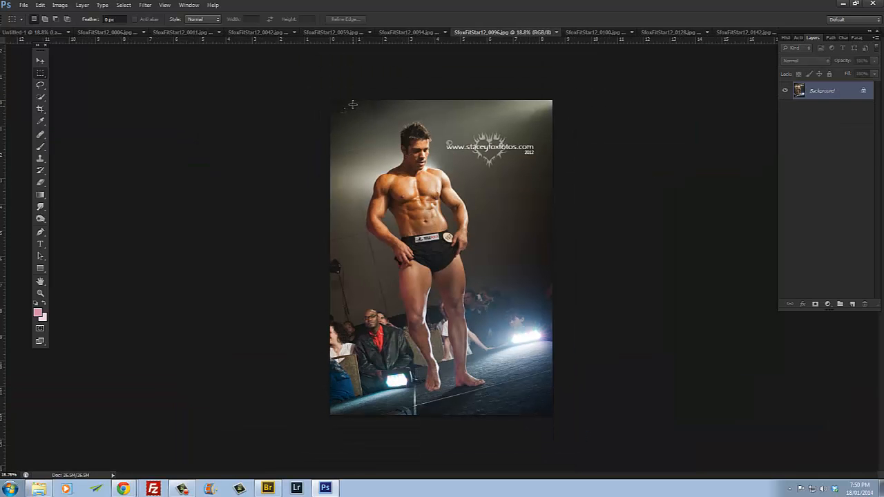
pyautogui.moveTo(352, 105); pyautogui.dragTo(494, 376)
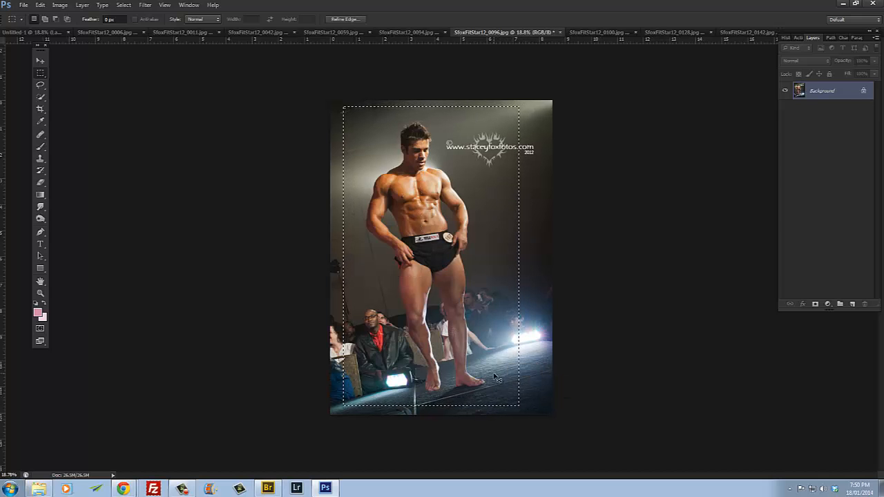
pyautogui.click(41, 33)
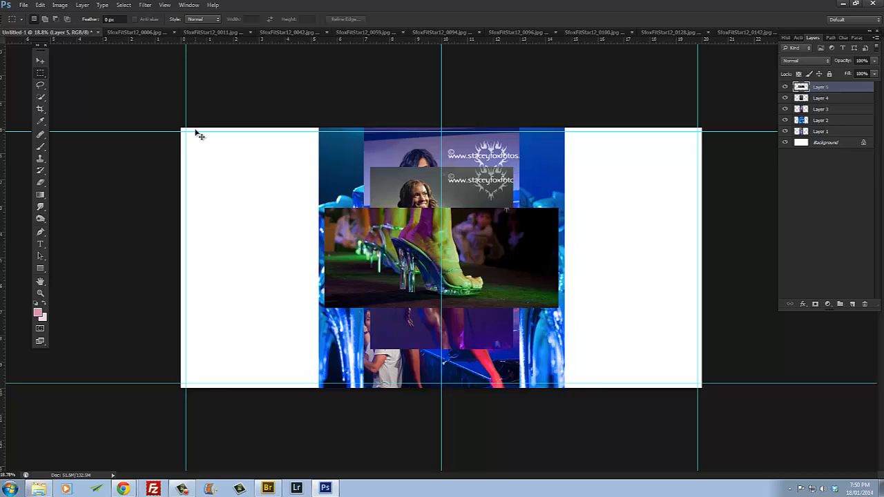
pyautogui.hotkey('ctrl', 'v')
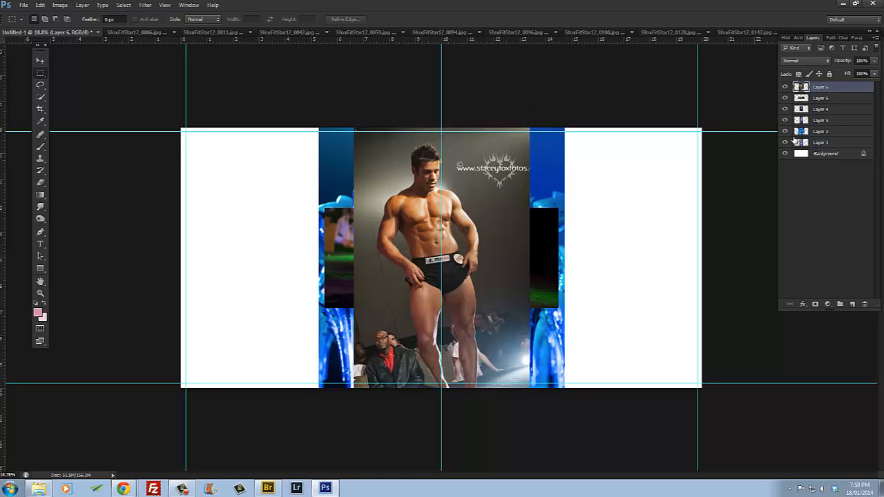
# - Copy the entire SfoxFitStar12_0100.jpg photo and paste it into Untitled-1
pyautogui.click(591, 33)
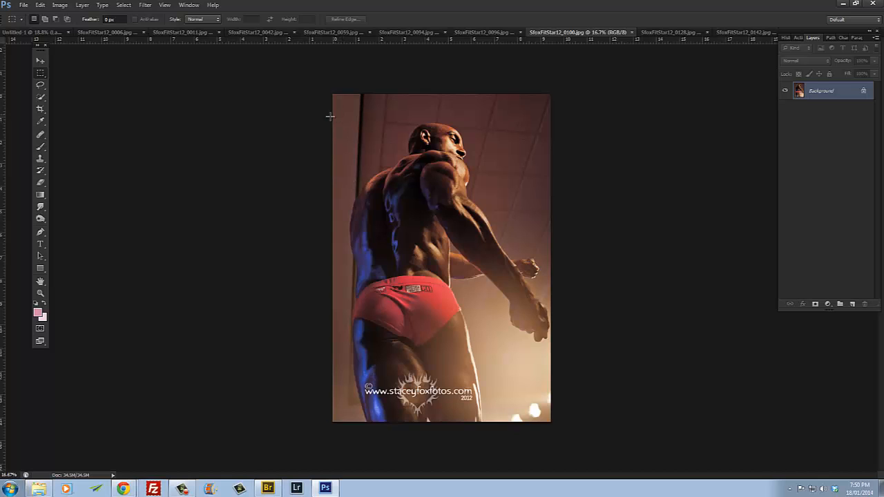
pyautogui.hotkey('ctrl', 'a')
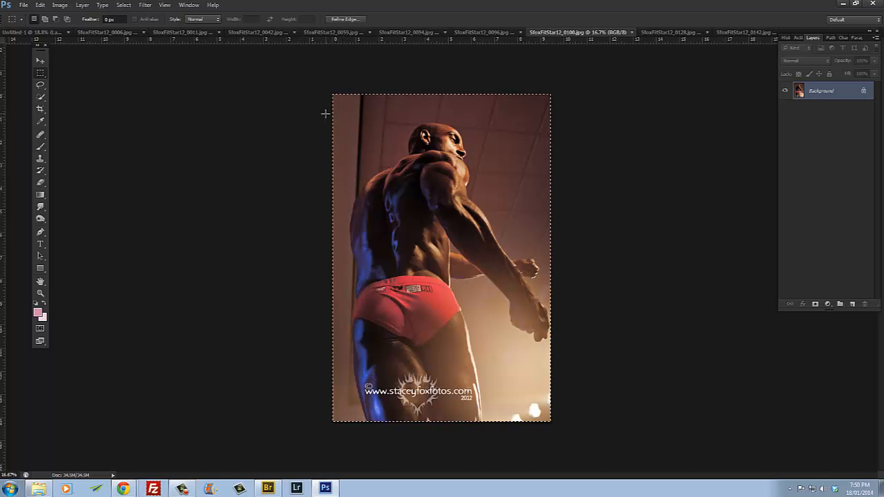
pyautogui.click(41, 32)
pyautogui.hotkey('ctrl', 'v')
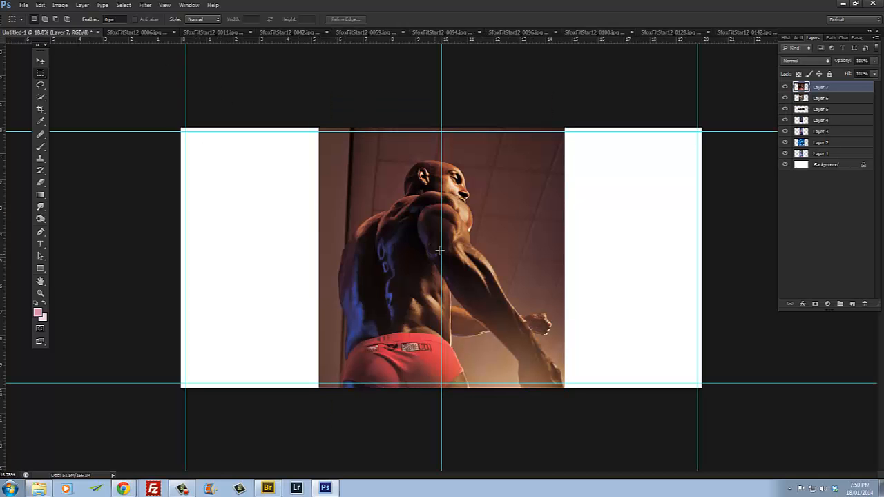
# - Copy a rectangular area around the white-top competitor in SfoxFitStar12_0128.jpg, from the top of her head to her thighs, into Untitled-1
pyautogui.click(663, 33)
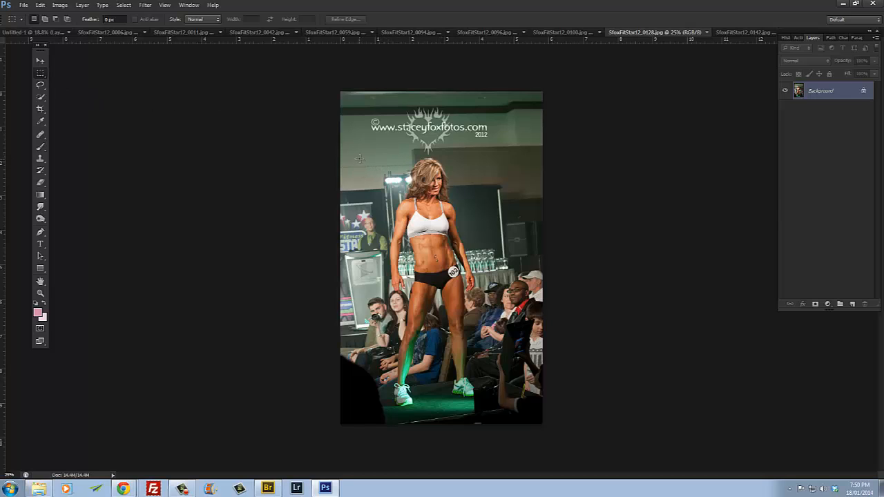
pyautogui.moveTo(359, 159); pyautogui.dragTo(511, 355)
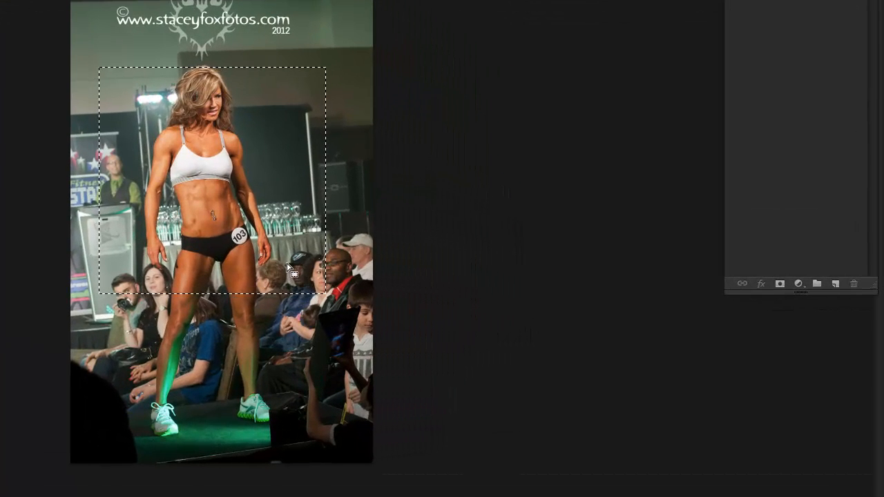
pyautogui.moveTo(297, 228)
pyautogui.mouseDown()
pyautogui.moveTo(285, 217)
pyautogui.moveTo(271, 240)
pyautogui.moveTo(334, 306)
pyautogui.moveTo(288, 220)
pyautogui.mouseUp()
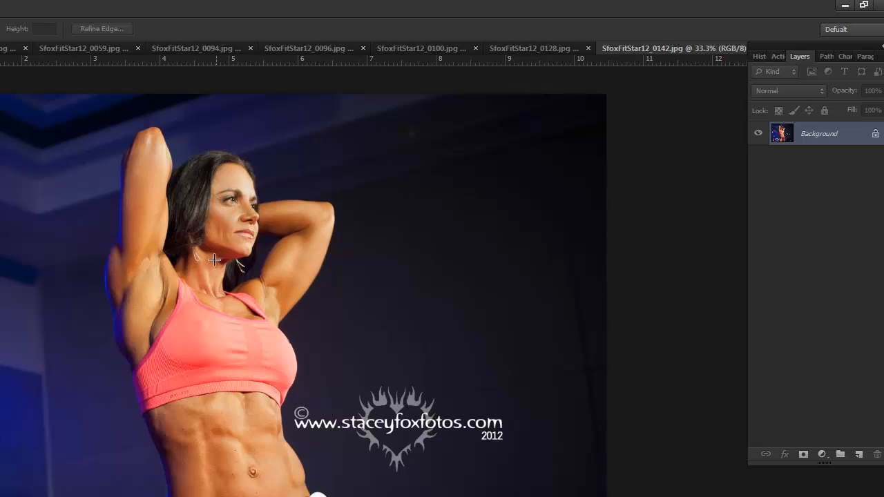
# - Copy a near-square area around the pink-top competitor in SfoxFitStar12_0142.jpg, reaching the photo's bottom edge, and paste it into Untitled-1
pyautogui.scroll(-2, 214, 260)
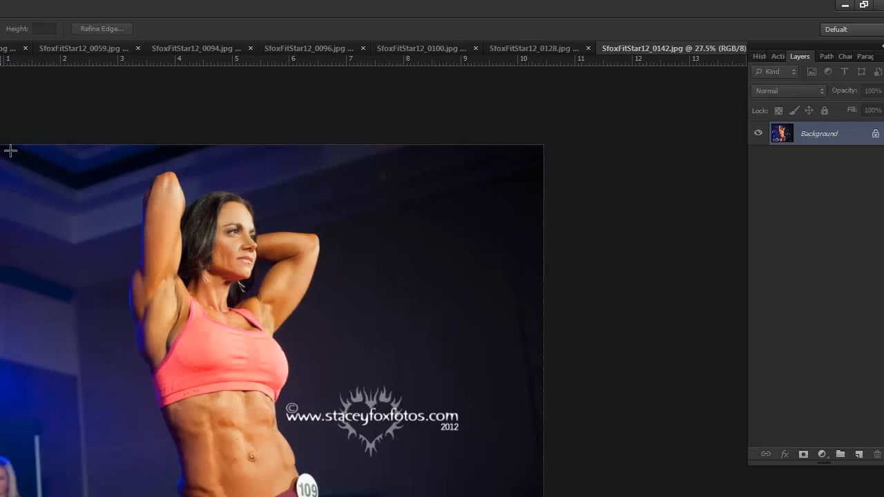
pyautogui.moveTo(10, 150); pyautogui.dragTo(482, 496)
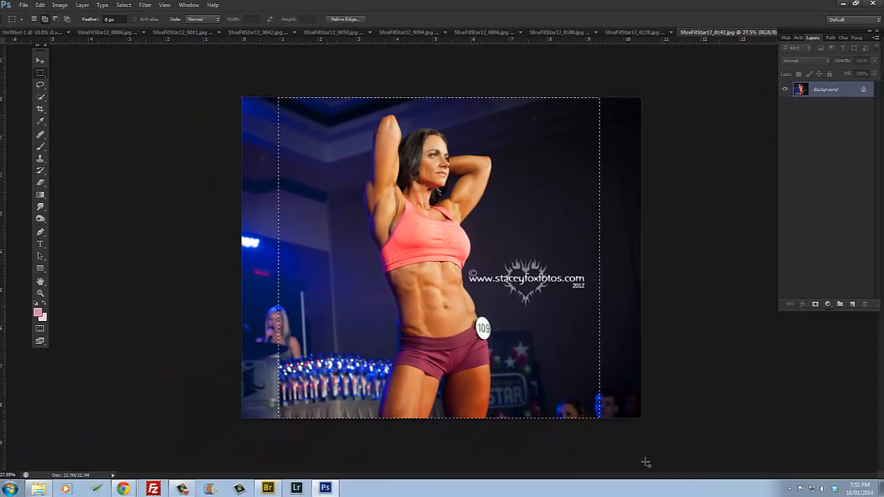
pyautogui.click(325, 134)
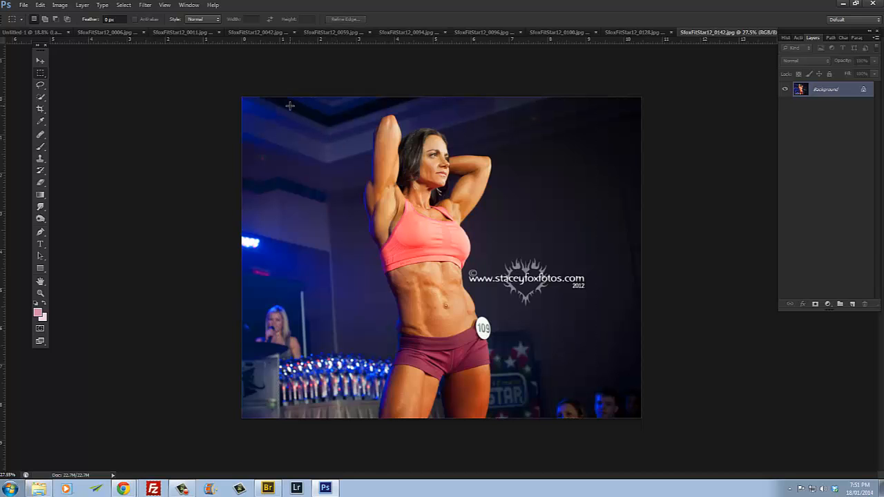
pyautogui.moveTo(283, 101); pyautogui.dragTo(645, 459)
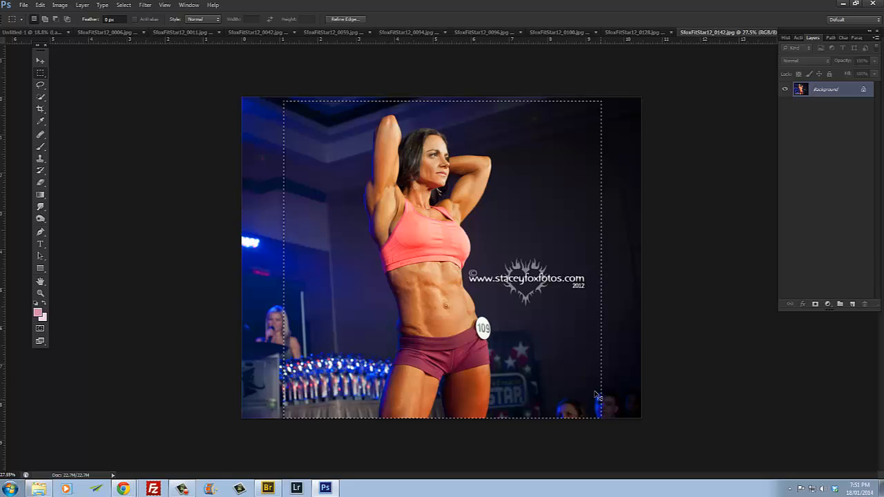
pyautogui.click(34, 32)
pyautogui.hotkey('ctrl', 'v')
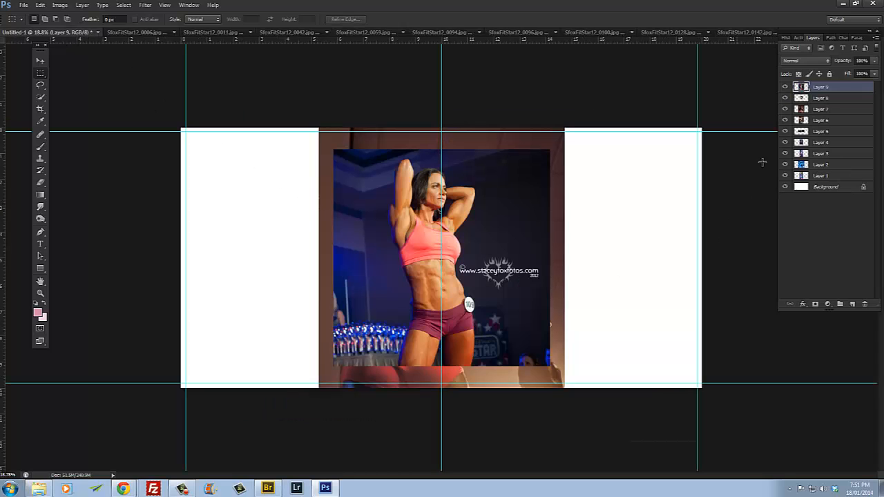
# - Close SfoxFitStar12_0128, _0100, _0142, _0094 and _0096 without saving changes
pyautogui.click(746, 32)
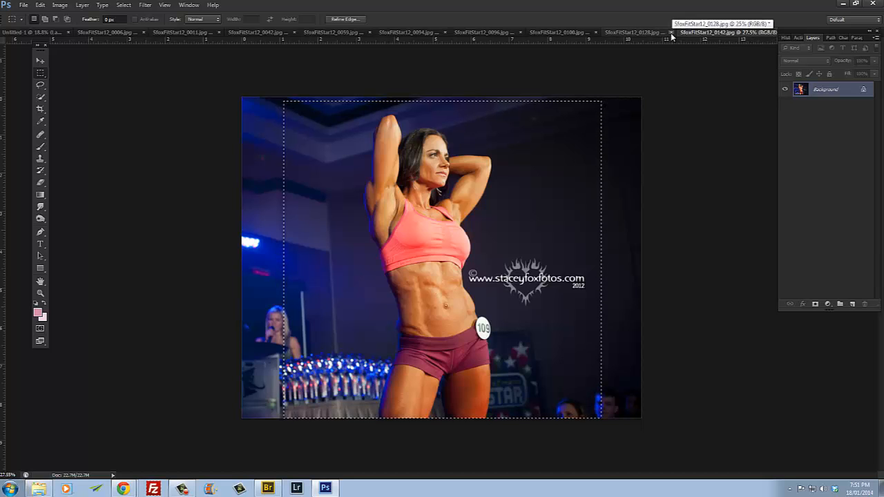
pyautogui.click(670, 33)
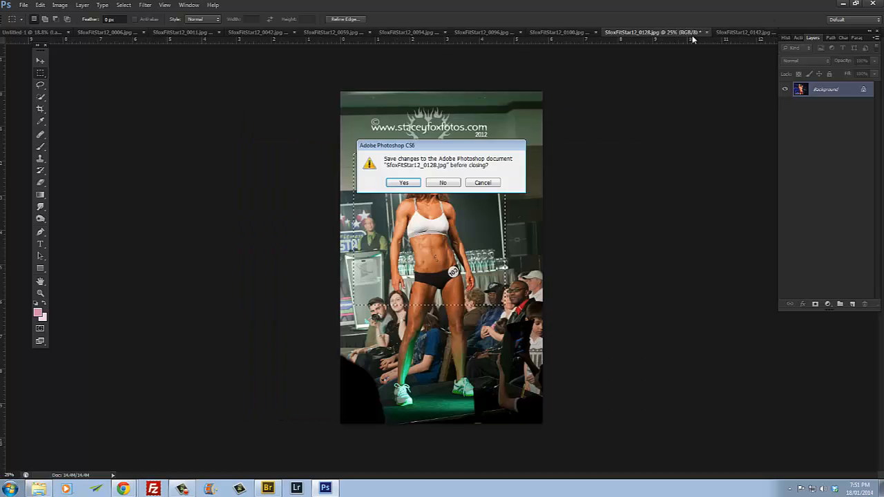
pyautogui.click(443, 183)
pyautogui.click(642, 33)
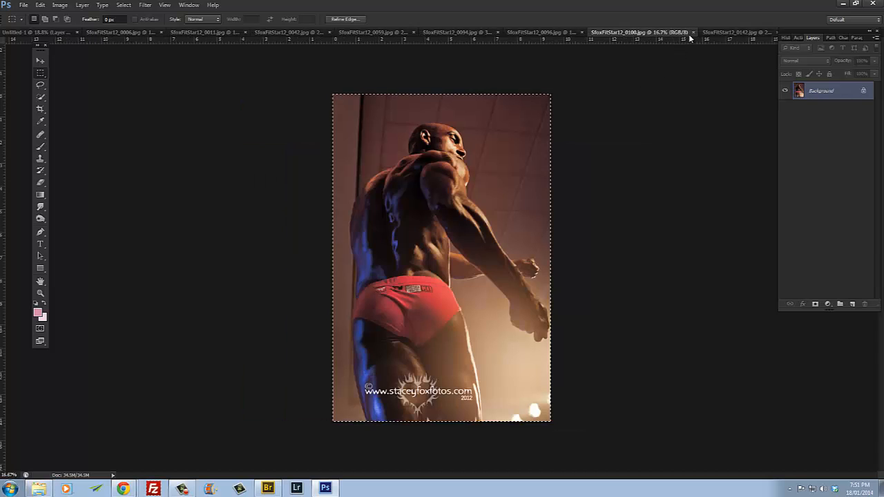
pyautogui.click(695, 34)
pyautogui.click(765, 32)
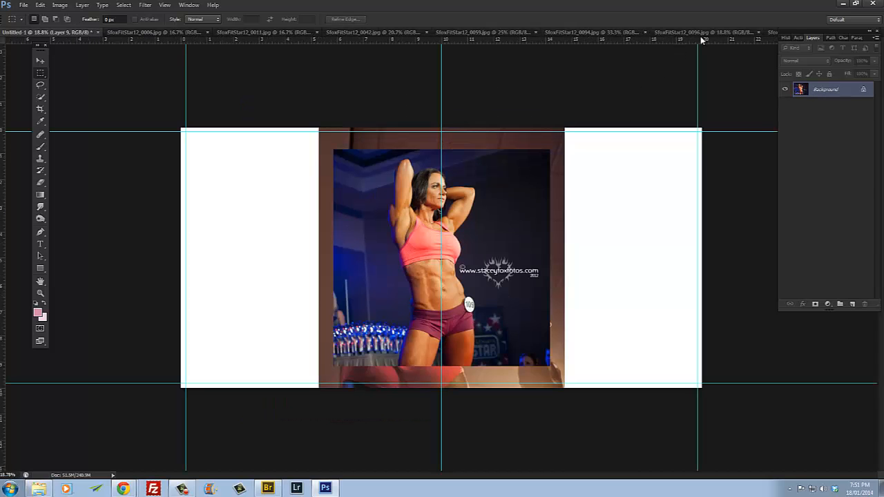
pyautogui.click(645, 33)
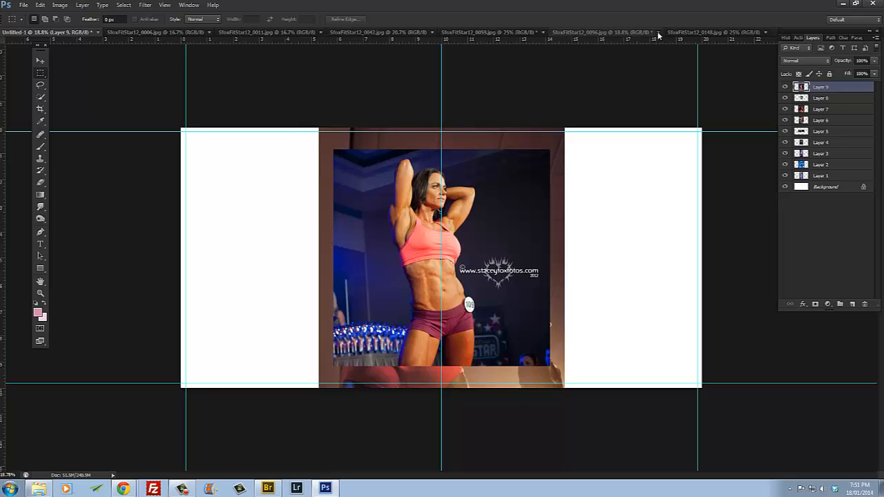
pyautogui.click(659, 33)
pyautogui.click(444, 183)
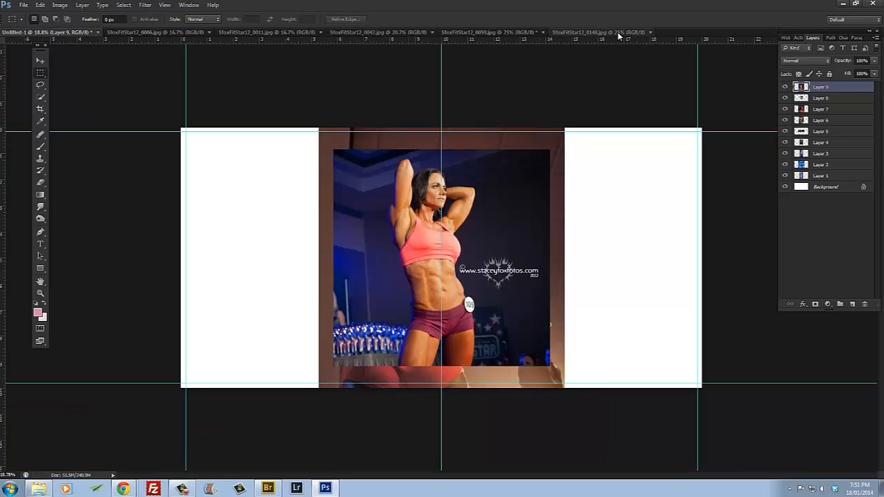
# - Close the remaining source photos, SfoxFitStar12_0148, _0059, _0042, _0011 and _0006, without saving changes, keeping Untitled-1 open
pyautogui.click(650, 32)
pyautogui.click(543, 32)
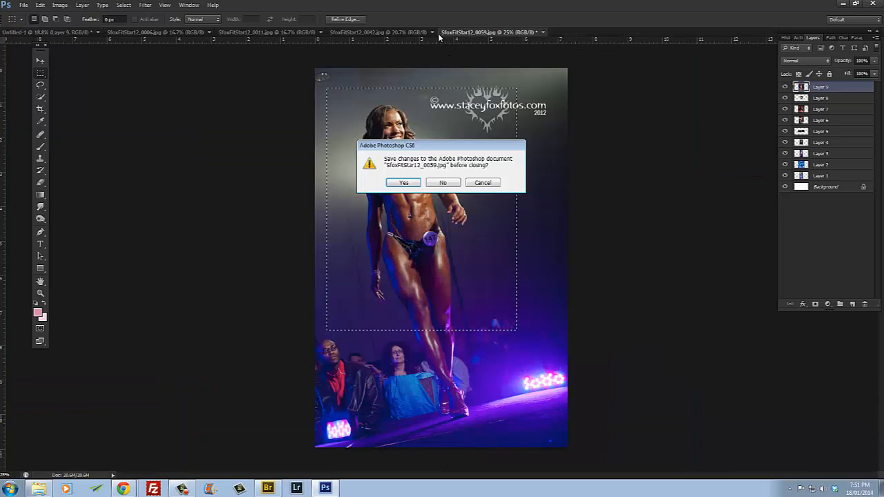
pyautogui.click(443, 183)
pyautogui.click(411, 32)
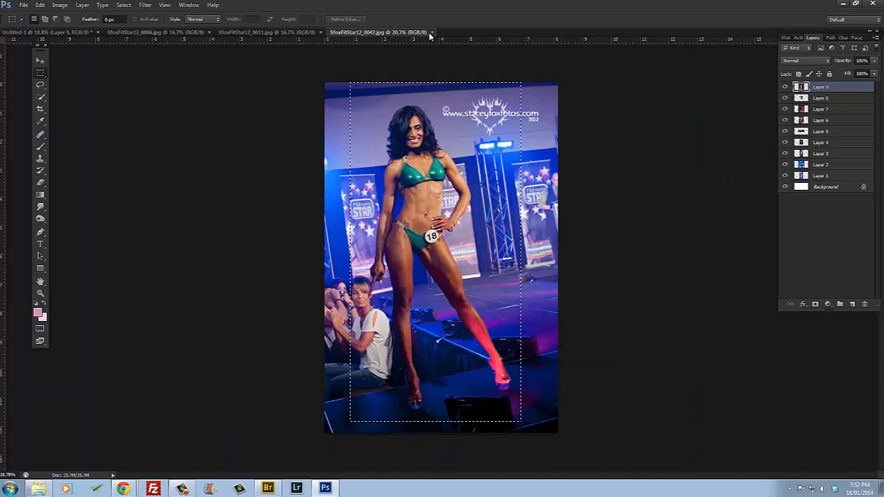
pyautogui.click(432, 33)
pyautogui.click(320, 32)
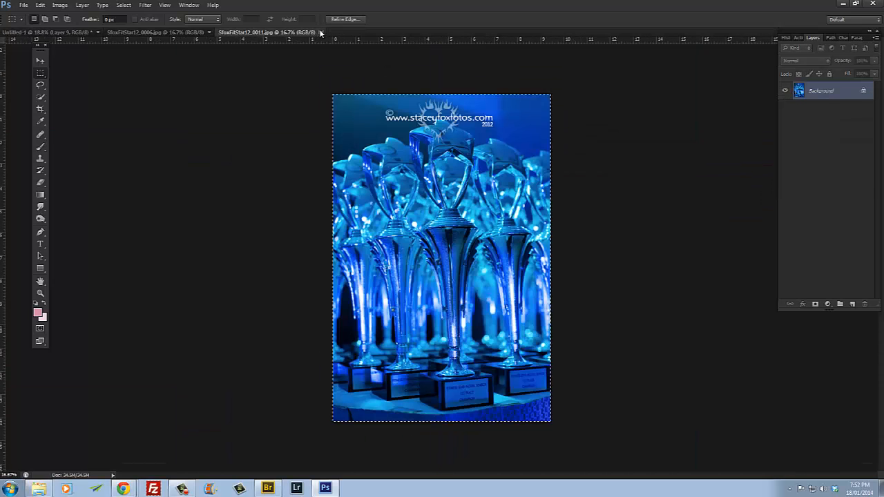
pyautogui.click(208, 32)
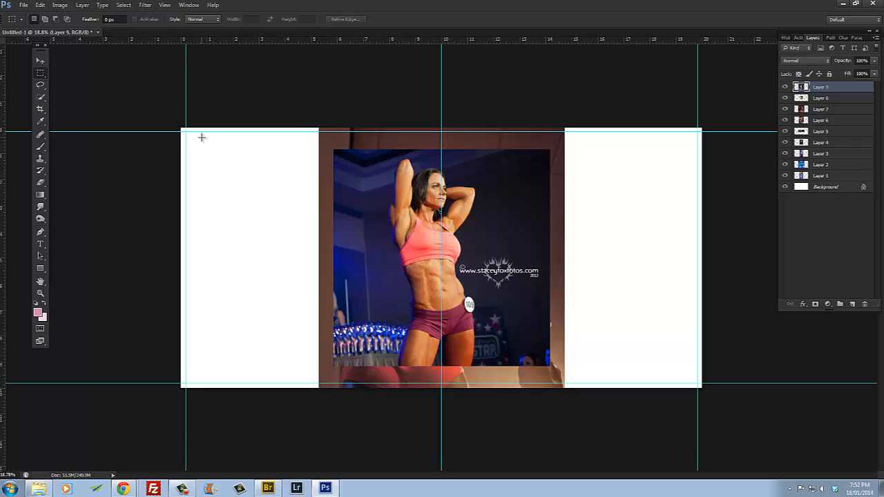
# - Move the photos on Layers 9, 8 and 7 over to the right-hand page of the spread with the Move tool
pyautogui.click(40, 61)
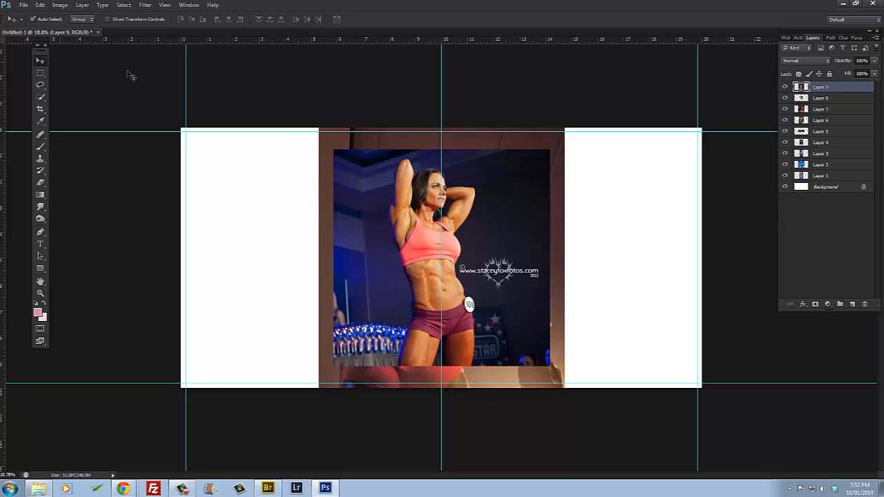
pyautogui.moveTo(370, 254); pyautogui.dragTo(516, 200)
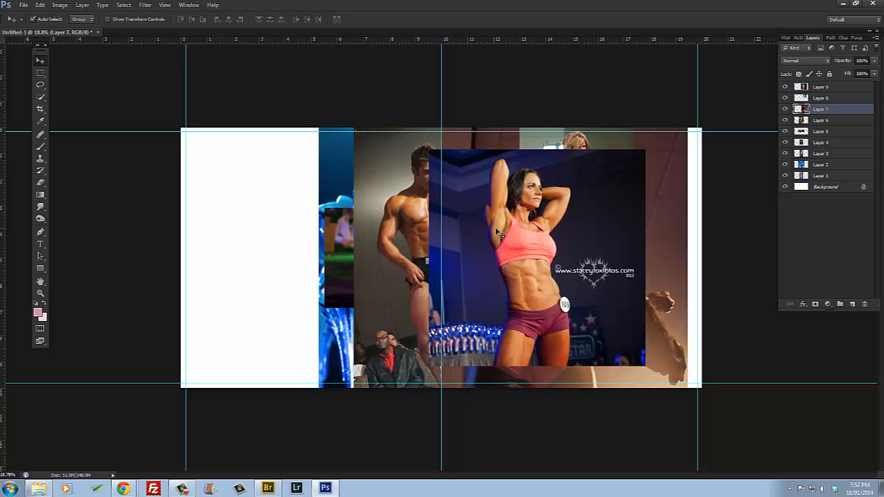
pyautogui.moveTo(498, 232); pyautogui.dragTo(538, 236)
# - Hide Layers 2 to 9 so only Layer 1 and the Background show, and make Layer 1 the active layer
pyautogui.click(785, 177)
pyautogui.click(785, 165)
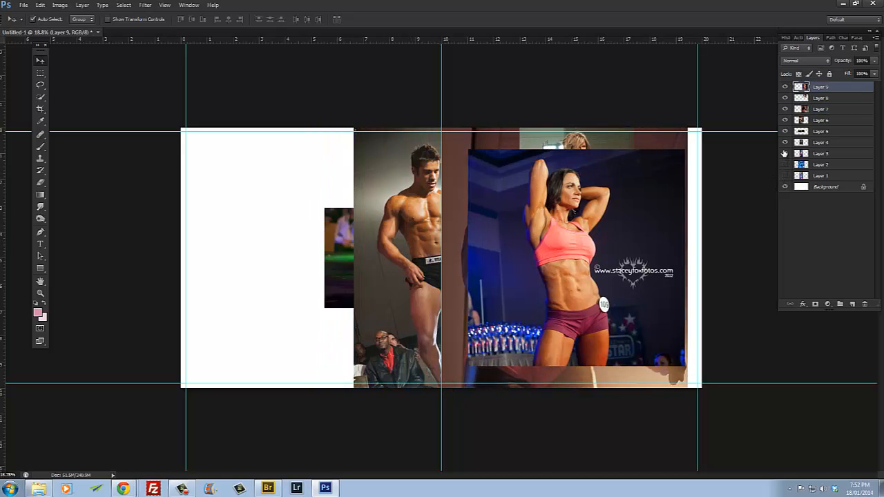
pyautogui.moveTo(786, 131); pyautogui.dragTo(783, 100)
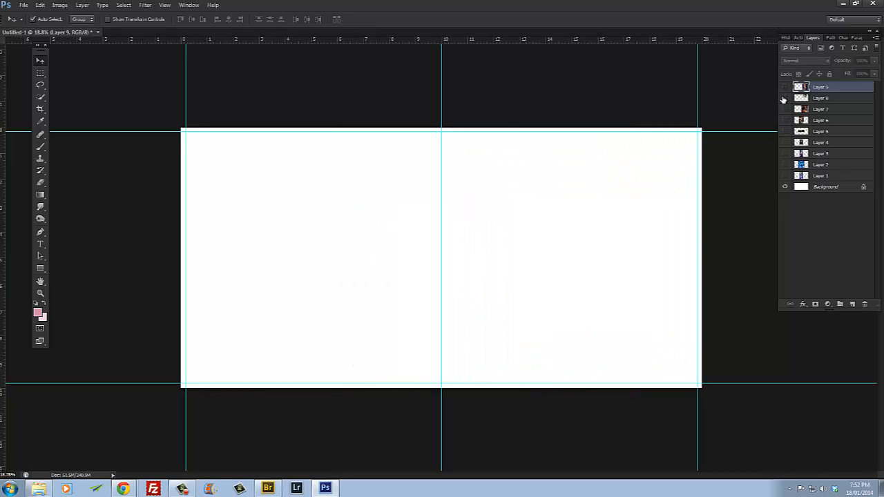
pyautogui.click(815, 177)
pyautogui.click(785, 177)
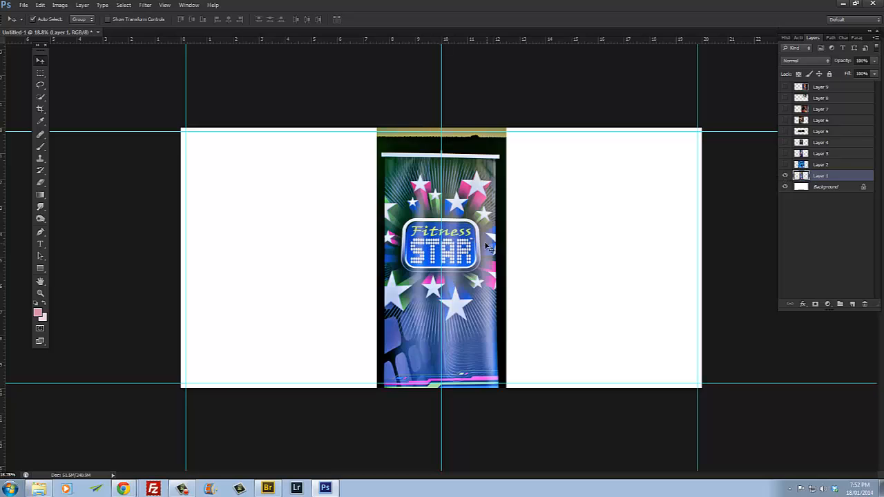
# - Move the Fitness STAR banner on Layer 1 to the outer side of the left page, aligning its printed edge with the left guide
pyautogui.moveTo(416, 274); pyautogui.dragTo(220, 206)
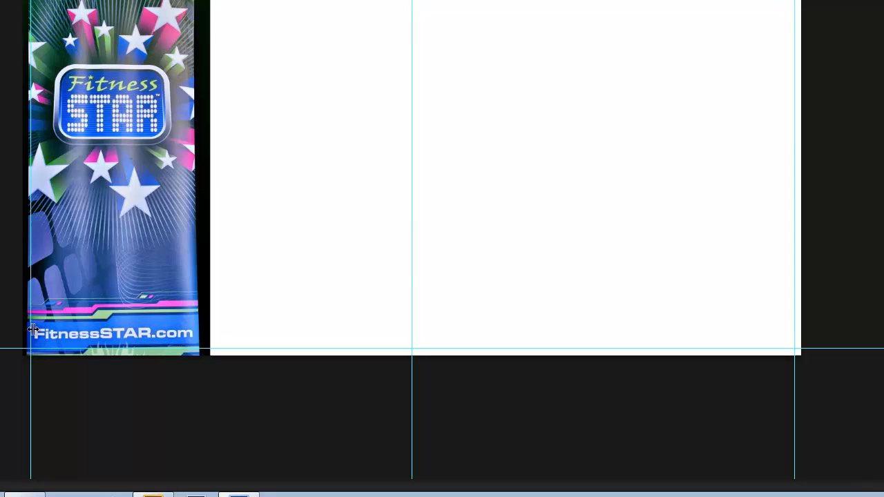
pyautogui.moveTo(59, 314); pyautogui.dragTo(64, 313)
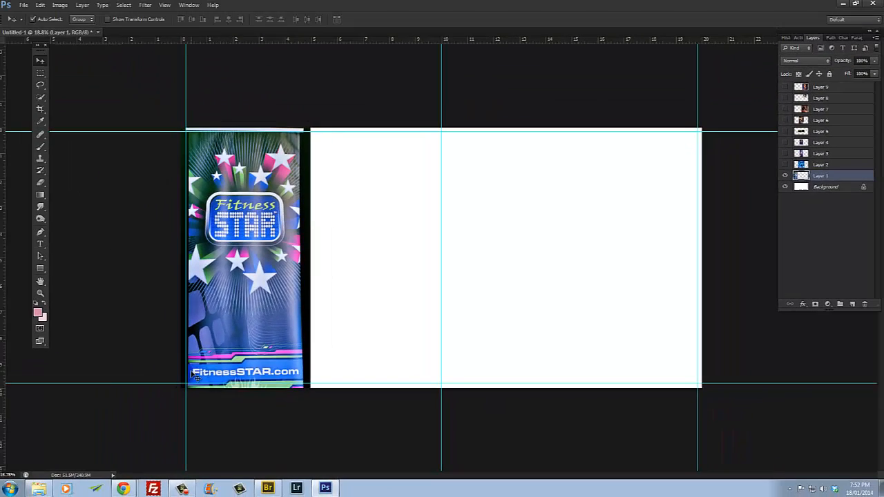
# - Fine-tune the banner's height on the page so the FitnessSTAR.com lettering sits fully above the bottom guide
pyautogui.hotkey('ctrl', '0')
pyautogui.moveTo(152, 382); pyautogui.dragTo(458, 246)
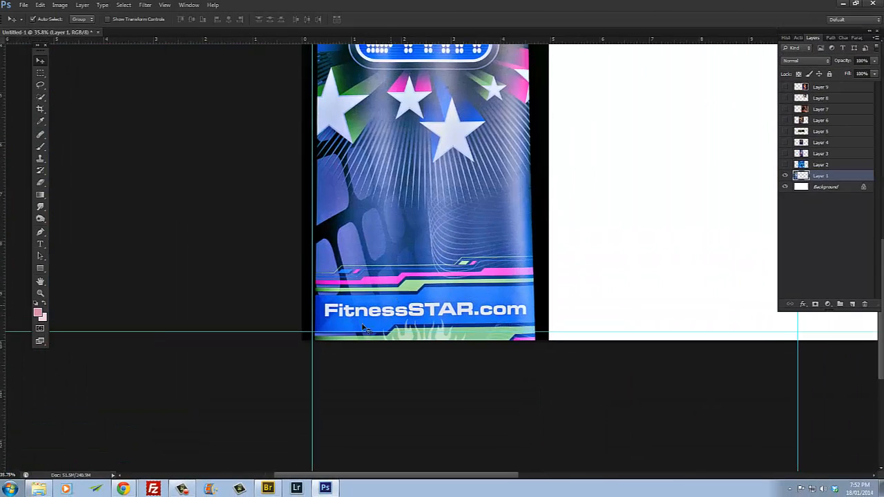
pyautogui.scroll(3, 354, 341)
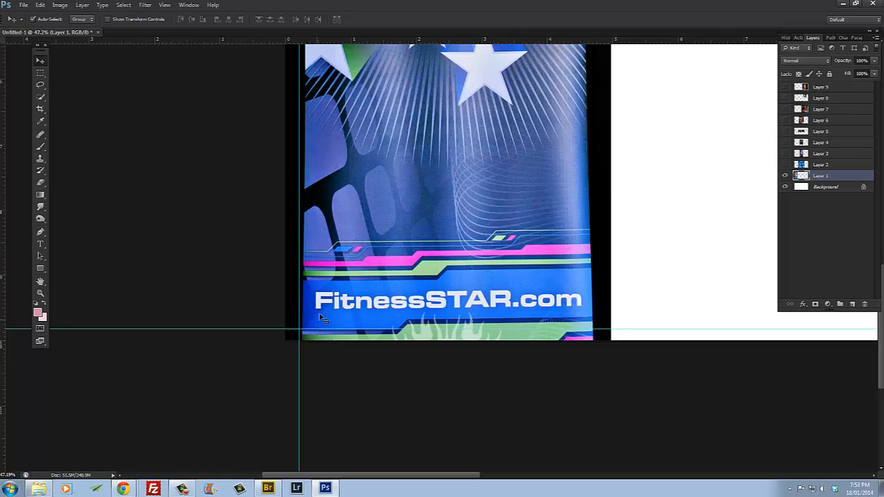
pyautogui.moveTo(325, 301); pyautogui.dragTo(328, 301)
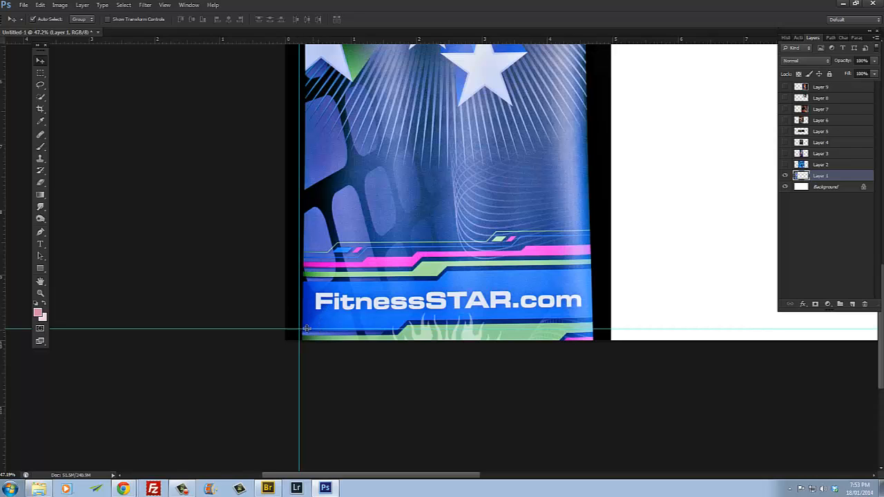
pyautogui.moveTo(317, 306)
pyautogui.mouseDown()
pyautogui.moveTo(318, 317)
pyautogui.moveTo(318, 299)
pyautogui.mouseUp()
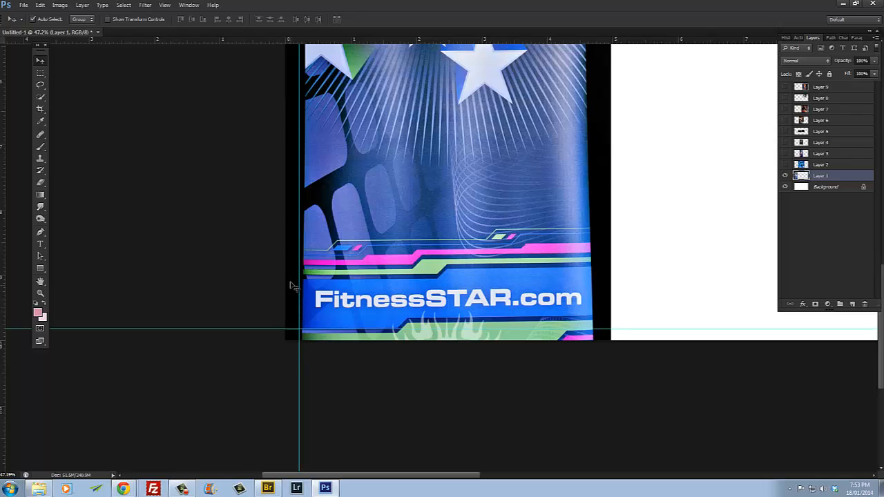
pyautogui.moveTo(295, 301); pyautogui.dragTo(293, 337)
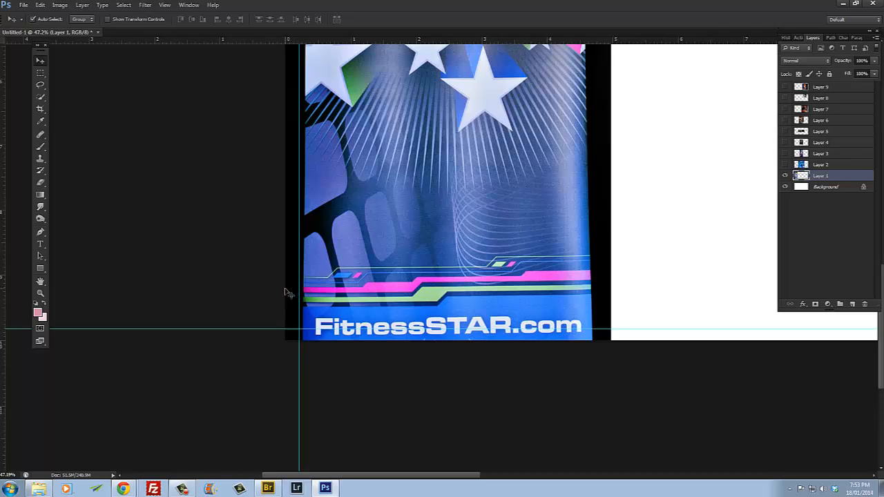
pyautogui.moveTo(343, 296)
pyautogui.mouseDown()
pyautogui.moveTo(337, 283)
pyautogui.moveTo(334, 292)
pyautogui.mouseUp()
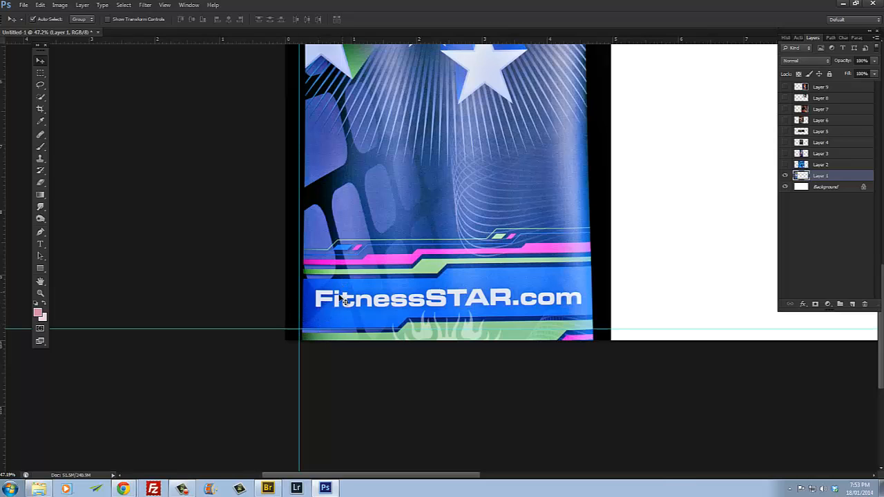
pyautogui.moveTo(337, 299); pyautogui.dragTo(337, 301)
pyautogui.scroll(-5, 380, 231)
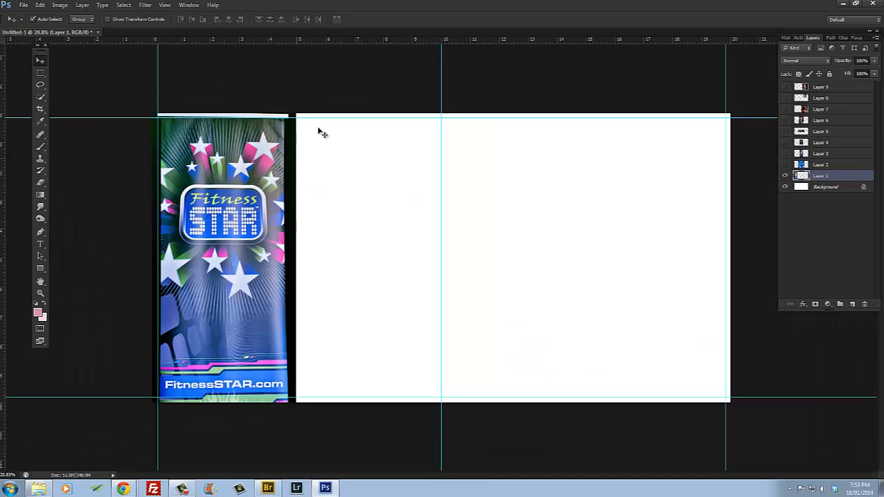
# - Enlarge the Fitness STAR banner on Layer 1 to about 102.5% so it covers the white strip along the page's upper edge
pyautogui.hotkey('ctrl', 't')
pyautogui.press('Return')
pyautogui.hotkey('ctrl', 't')
pyautogui.moveTo(295, 82); pyautogui.dragTo(306, 74)
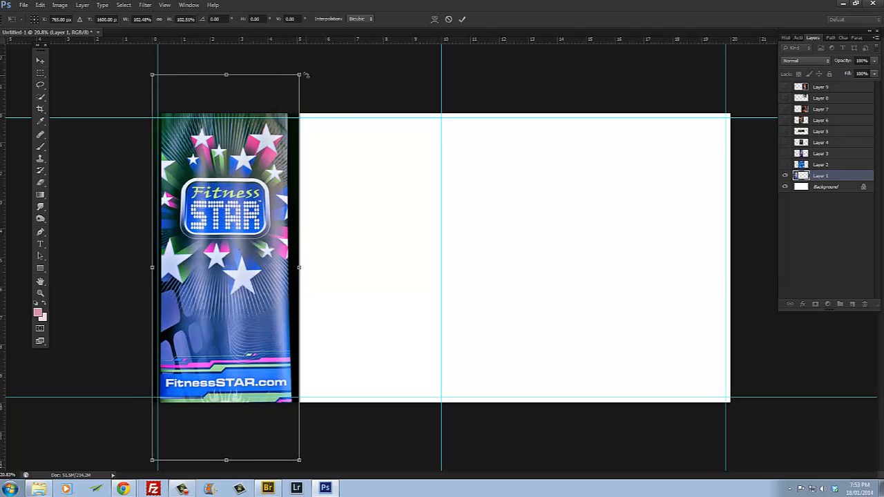
pyautogui.press('Return')
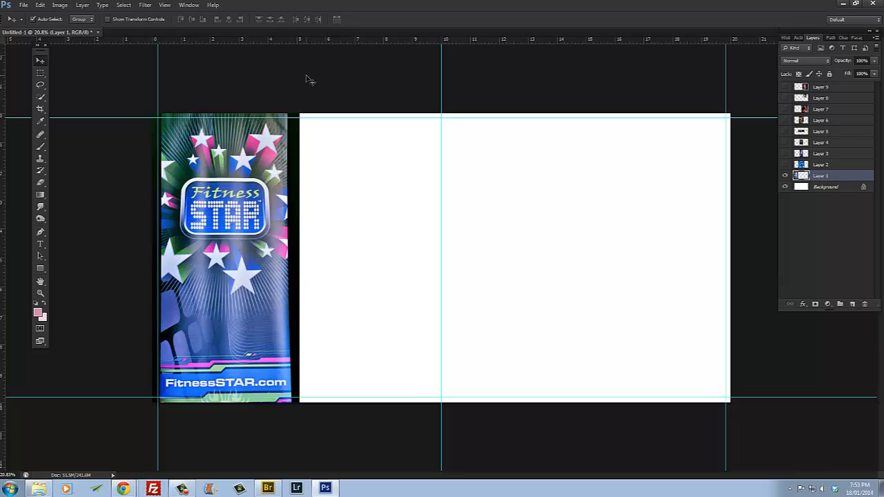
# - Delete the black strip along the inner side of the banner with a rectangular marquee selection, and deselect
pyautogui.click(40, 74)
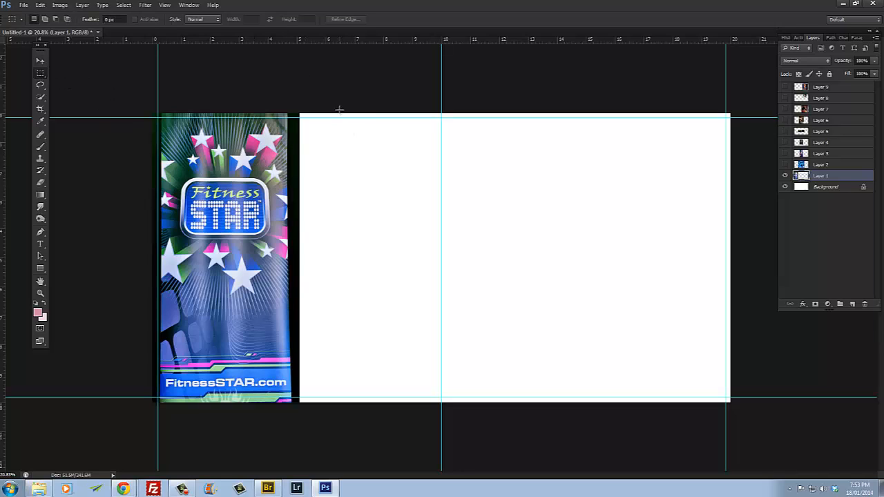
pyautogui.moveTo(344, 113); pyautogui.dragTo(289, 465)
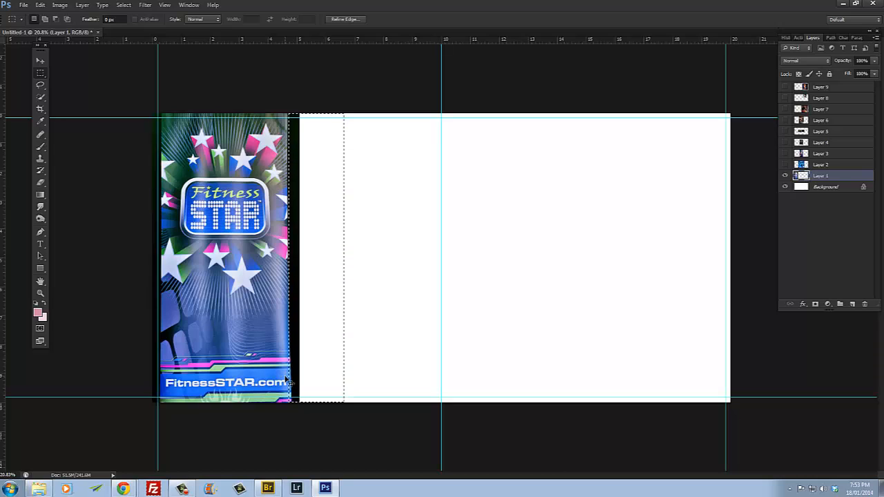
pyautogui.press('Delete')
pyautogui.hotkey('ctrl', 'd')
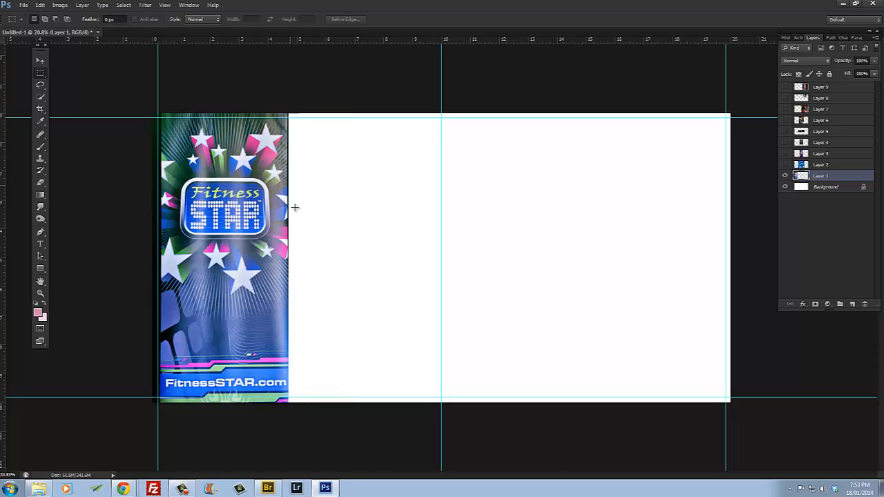
pyautogui.click(40, 65)
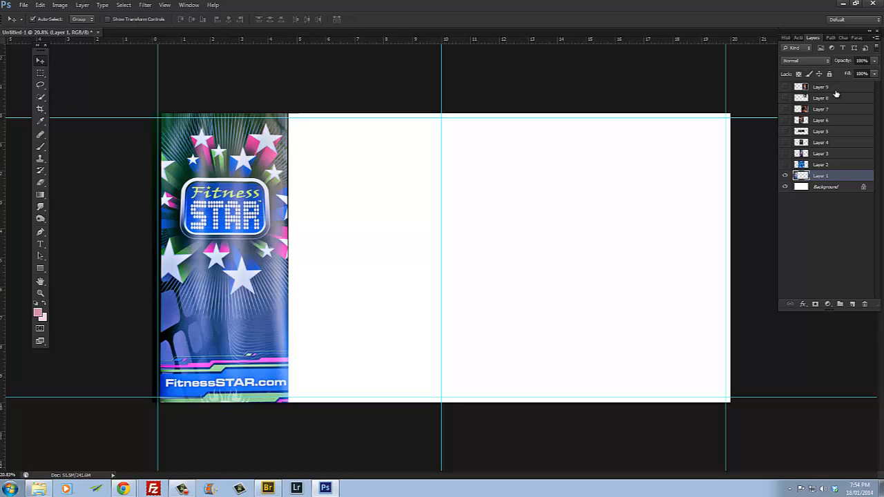
# - Show Layer 2, scale its trophy photo to about 43%, and place it beside the banner on the left page
pyautogui.click(801, 168)
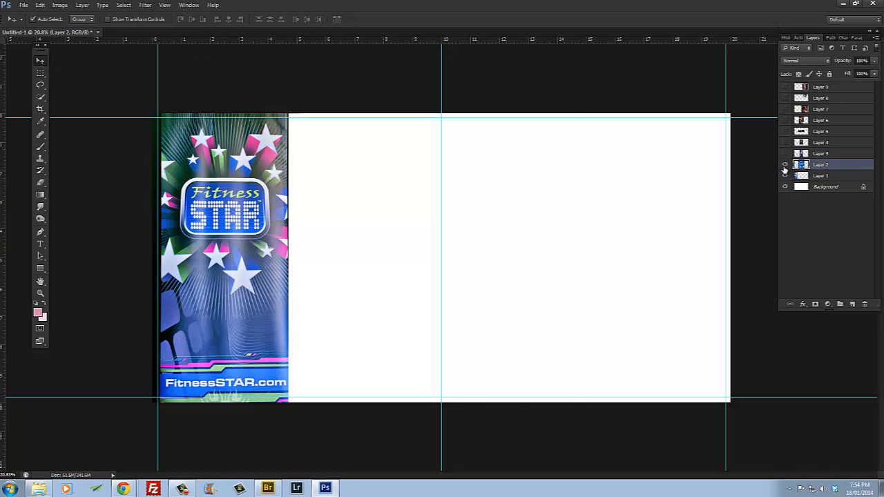
pyautogui.click(785, 164)
pyautogui.moveTo(514, 259); pyautogui.dragTo(561, 245)
pyautogui.hotkey('ctrl', 't')
pyautogui.moveTo(624, 100); pyautogui.dragTo(362, 268)
pyautogui.moveTo(389, 382); pyautogui.dragTo(336, 175)
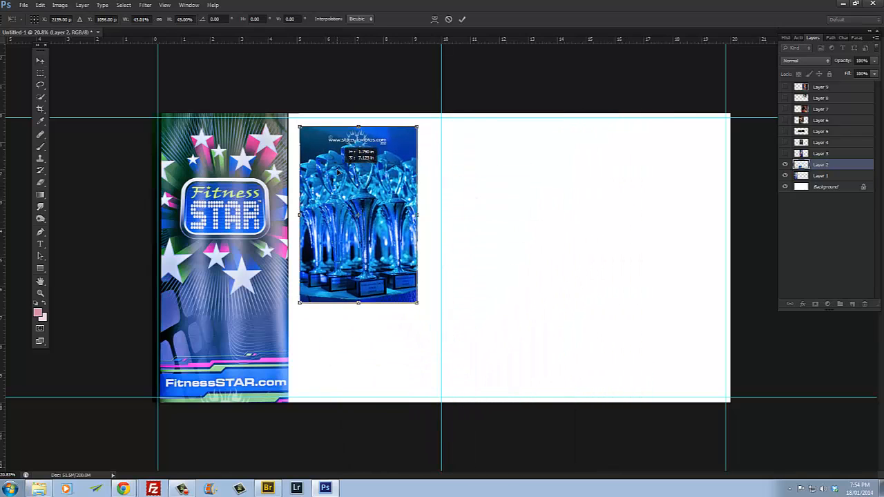
pyautogui.press('Return')
# - Show Layer 3, shrink its green-bikini competitor photo, and place it in the upper inner corner of the right page
pyautogui.click(808, 155)
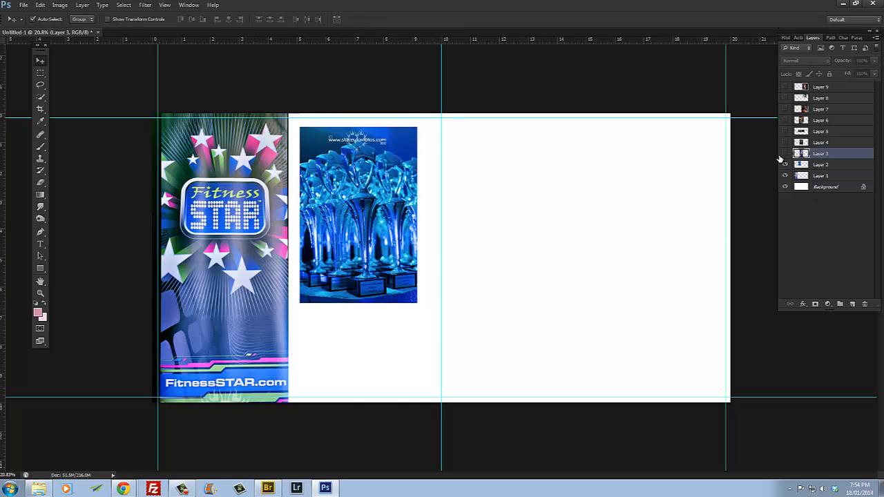
pyautogui.click(784, 153)
pyautogui.moveTo(519, 213); pyautogui.dragTo(599, 220)
pyautogui.hotkey('ctrl', 't')
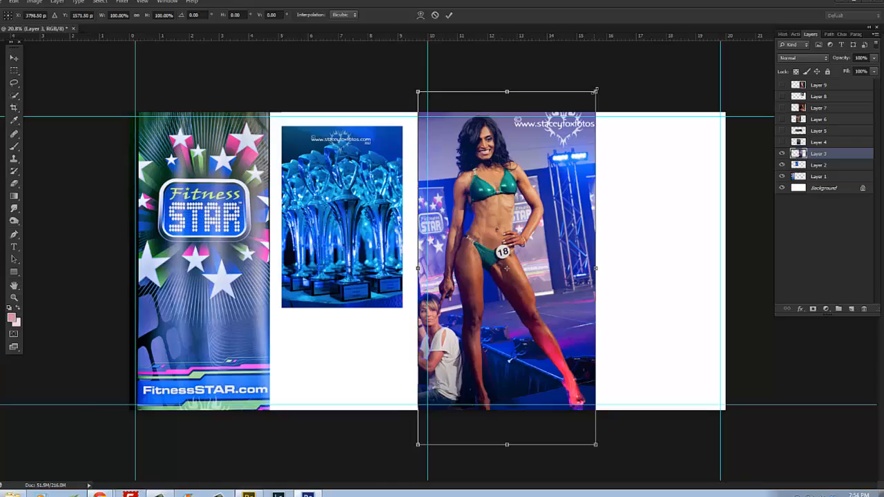
pyautogui.moveTo(595, 91); pyautogui.dragTo(405, 277)
pyautogui.moveTo(459, 329); pyautogui.dragTo(500, 181)
pyautogui.moveTo(336, 193); pyautogui.dragTo(301, 110)
pyautogui.press('Return')
# - Show Layer 4 and scale its competitor photo to match the height of the Layer 3 photo, placed right beside it
pyautogui.click(788, 139)
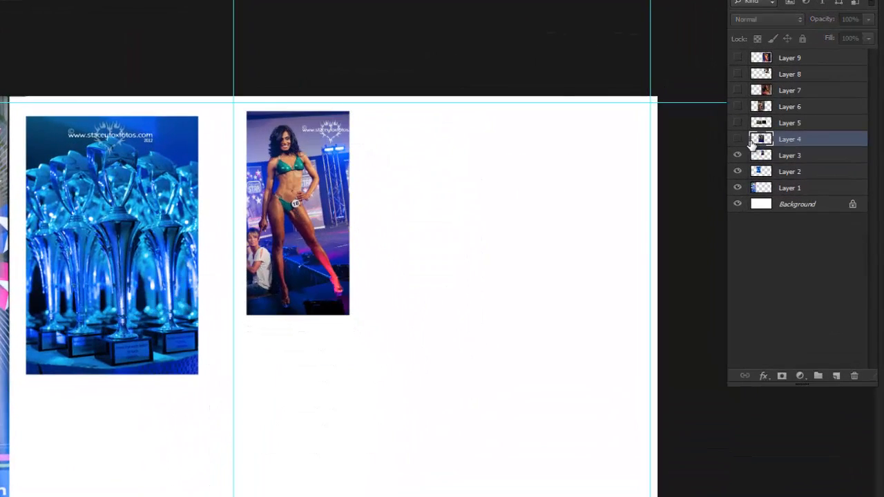
pyautogui.click(737, 139)
pyautogui.moveTo(343, 272); pyautogui.dragTo(525, 219)
pyautogui.hotkey('ctrl', 't')
pyautogui.moveTo(577, 395); pyautogui.dragTo(510, 323)
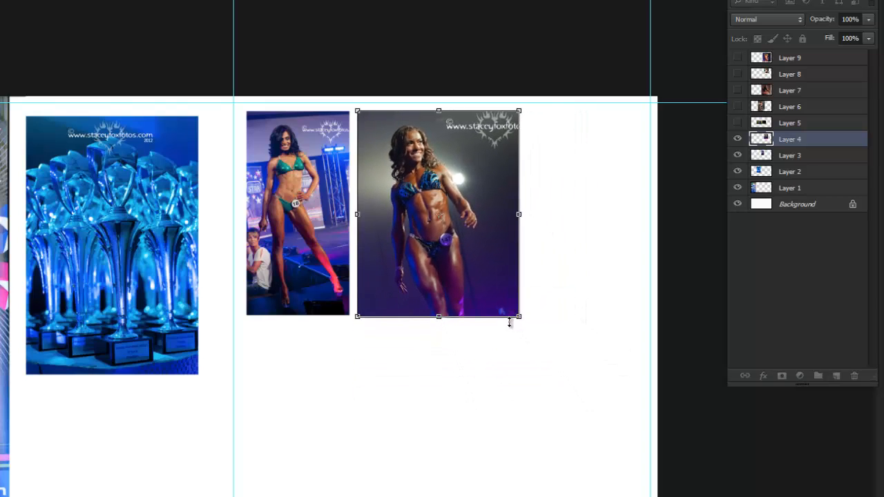
pyautogui.press('Return')
# - Show Layer 5 and move its high-heel photo below the two competitor photos, aligned with the Layer 3 photo's left edge
pyautogui.click(768, 128)
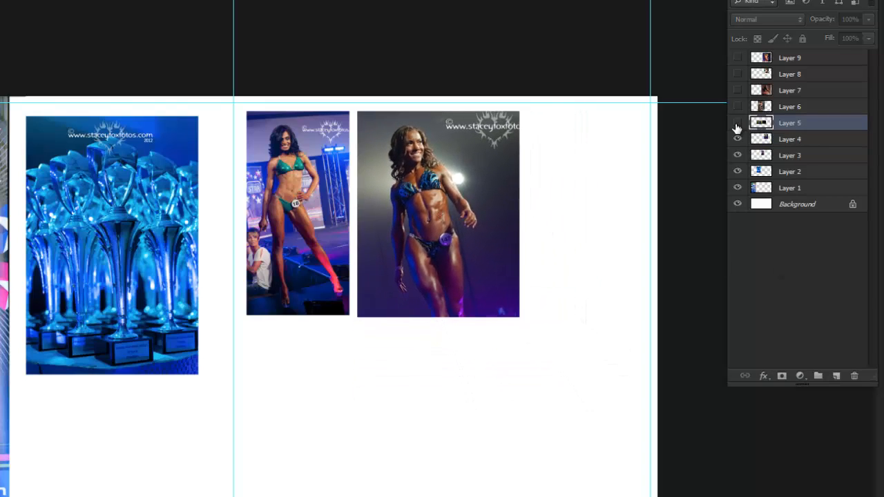
pyautogui.click(737, 122)
pyautogui.moveTo(257, 320); pyautogui.dragTo(459, 404)
pyautogui.hotkey('ctrl', 't')
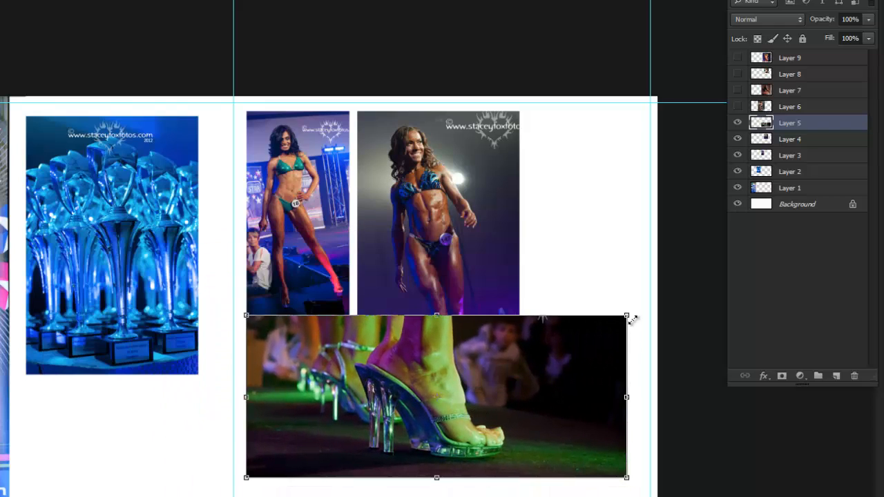
pyautogui.moveTo(628, 313); pyautogui.dragTo(387, 366)
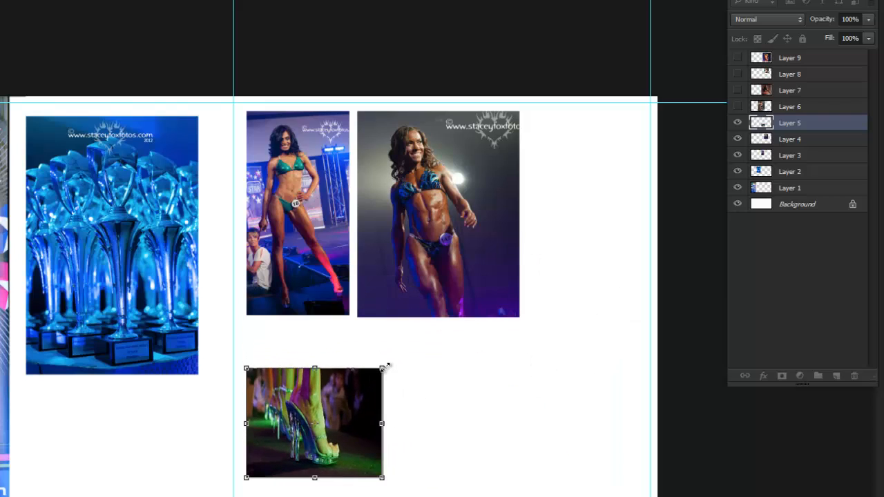
pyautogui.press('Return')
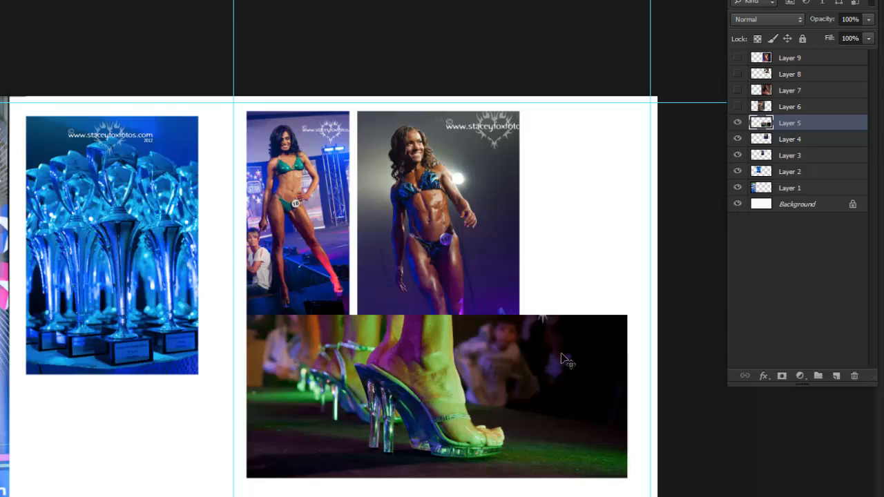
# - Scale the high-heel photo on Layer 5 to about 72%, spanning both competitor photos, and place it directly beneath them
pyautogui.hotkey('ctrl', 't')
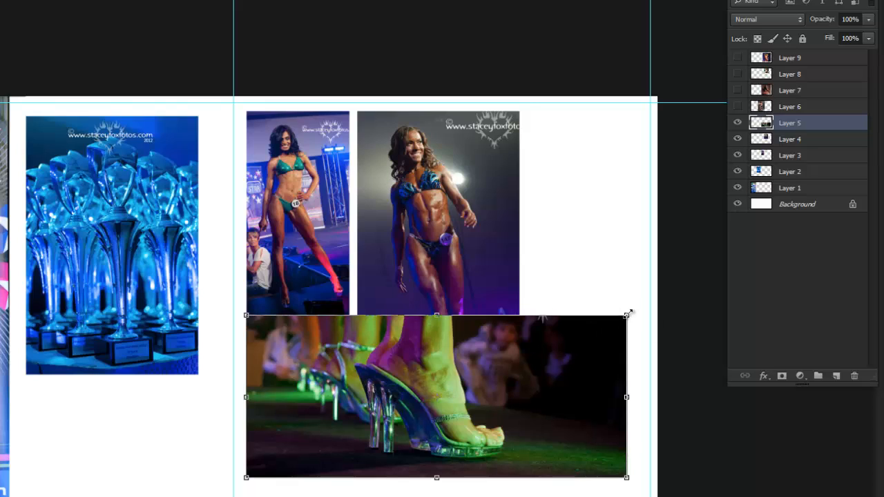
pyautogui.moveTo(627, 314); pyautogui.dragTo(518, 362)
pyautogui.moveTo(463, 437); pyautogui.dragTo(463, 390)
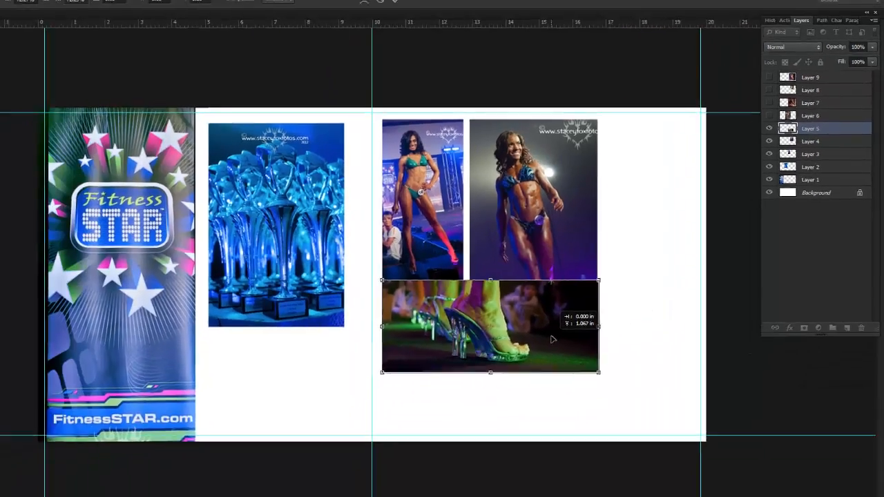
pyautogui.moveTo(556, 279); pyautogui.dragTo(681, 279)
pyautogui.moveTo(699, 332); pyautogui.dragTo(515, 292)
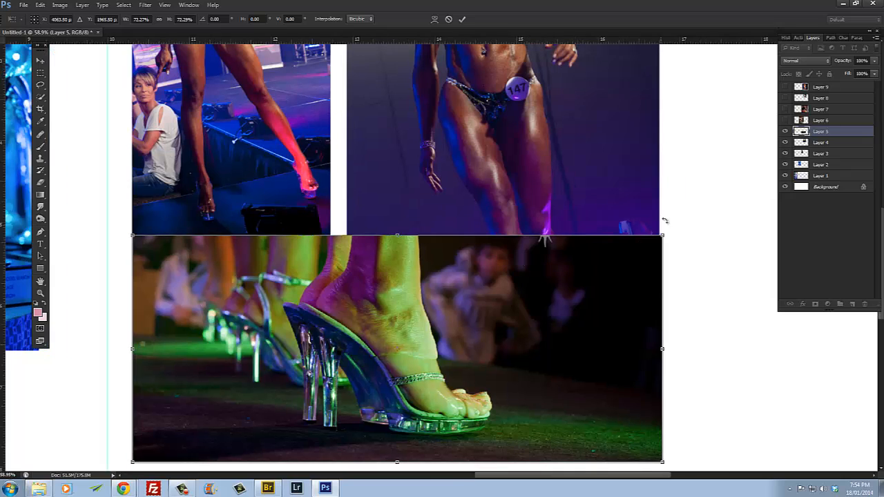
pyautogui.moveTo(664, 235); pyautogui.dragTo(661, 235)
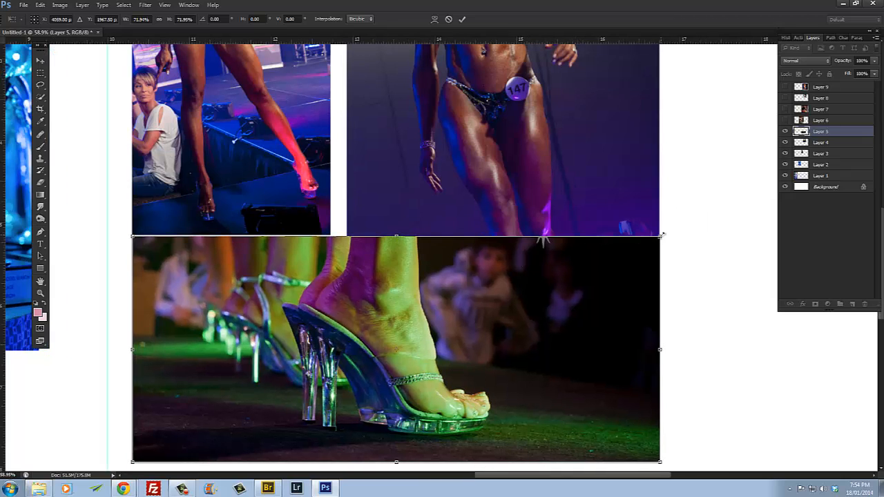
pyautogui.press('Return')
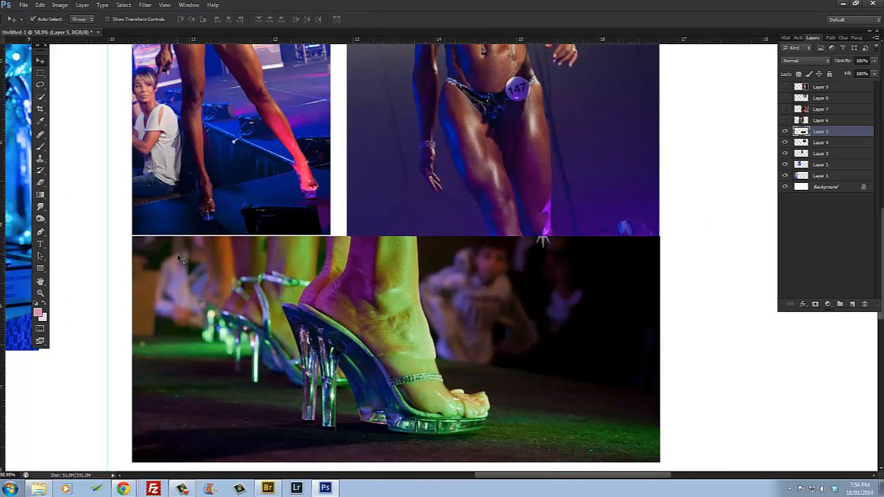
# - Nudge the Layer 4 photo so its lower edge matches the Layer 3 photo and its right edge matches the high-heel photo
pyautogui.click(129, 236)
pyautogui.click(355, 267)
pyautogui.moveTo(365, 219); pyautogui.dragTo(366, 212)
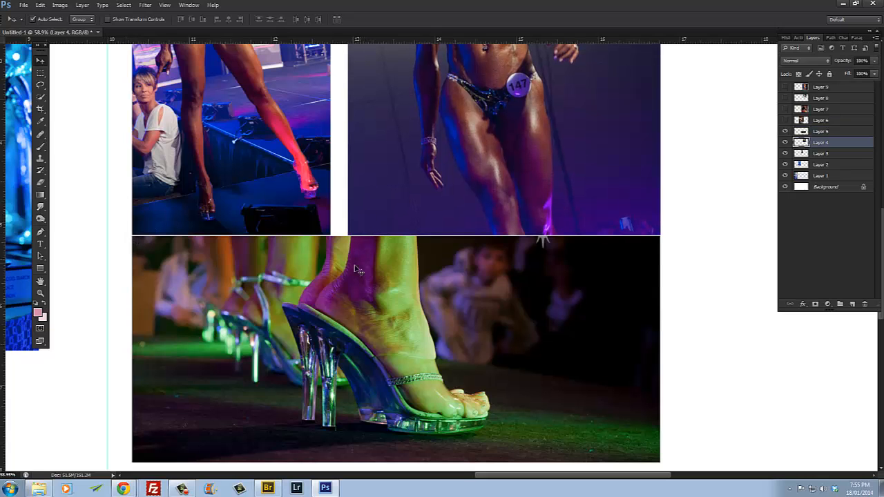
# - Move the Layer 4 photo against the Layer 3 photo and lower its upper edge slightly so both tops line up
pyautogui.scroll(5, 400, 282)
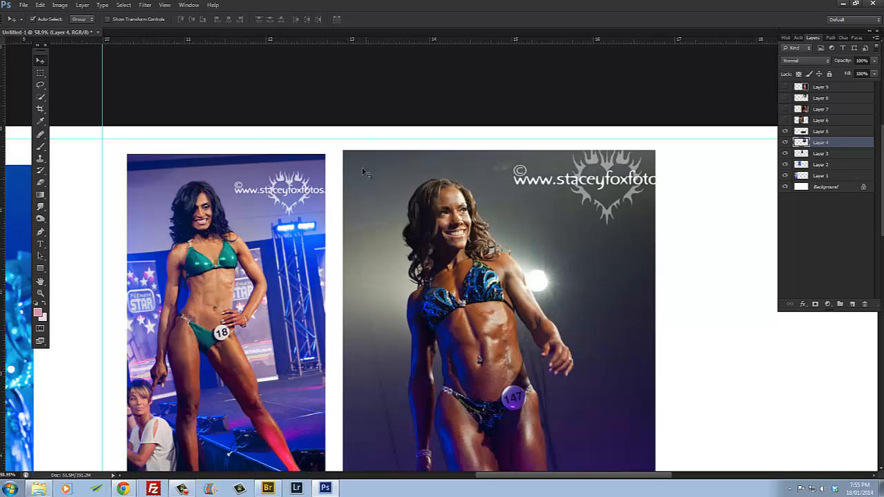
pyautogui.scroll(5, 361, 160)
pyautogui.moveTo(369, 191); pyautogui.dragTo(330, 180)
pyautogui.hotkey('ctrl', 't')
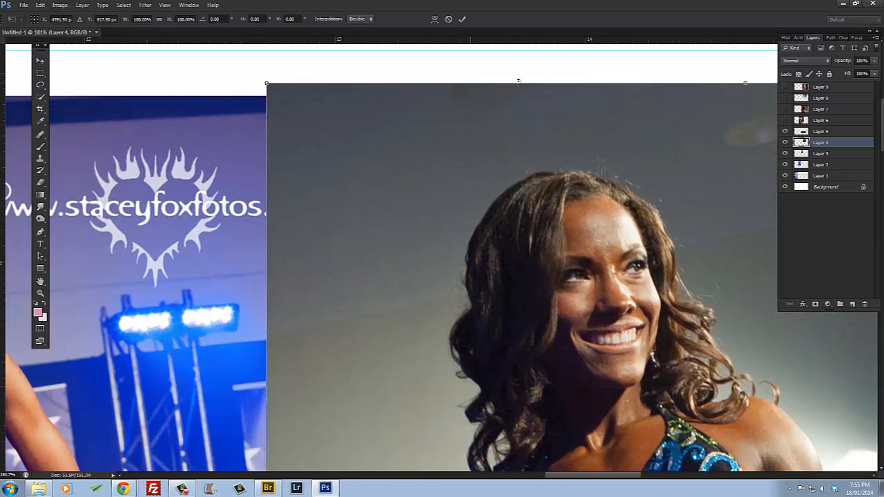
pyautogui.moveTo(556, 83); pyautogui.dragTo(556, 92)
pyautogui.press('Return')
# - Move the Layer 4 photo away from the Layer 3 photo until its outer edge lines up with the high-heel photo
pyautogui.scroll(-8, 552, 147)
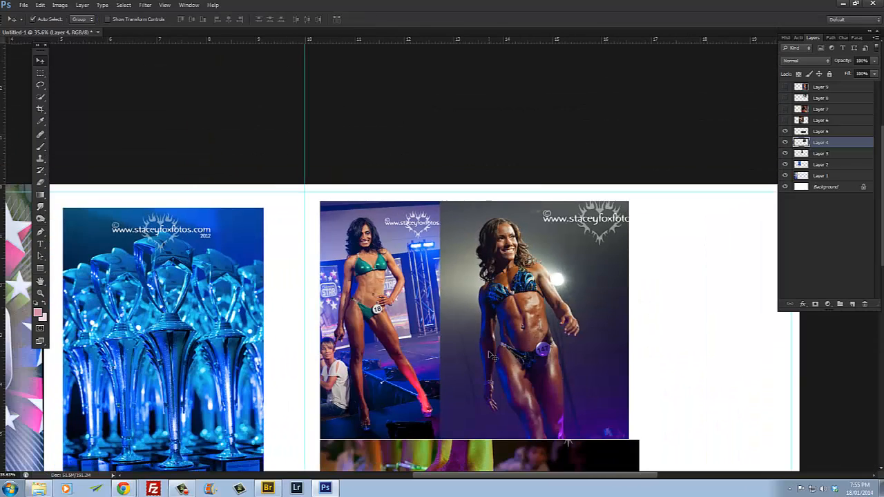
pyautogui.scroll(-1, 489, 353)
pyautogui.moveTo(492, 347); pyautogui.dragTo(502, 347)
pyautogui.scroll(-1, 480, 333)
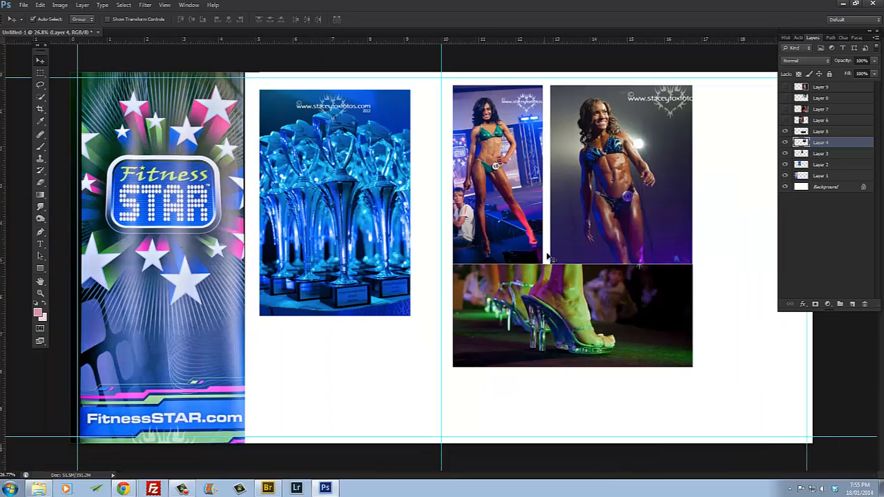
# - Move the Layer 3 photo sideways until it touches the Layer 4 photo, closing the gap between them
pyautogui.click(539, 206)
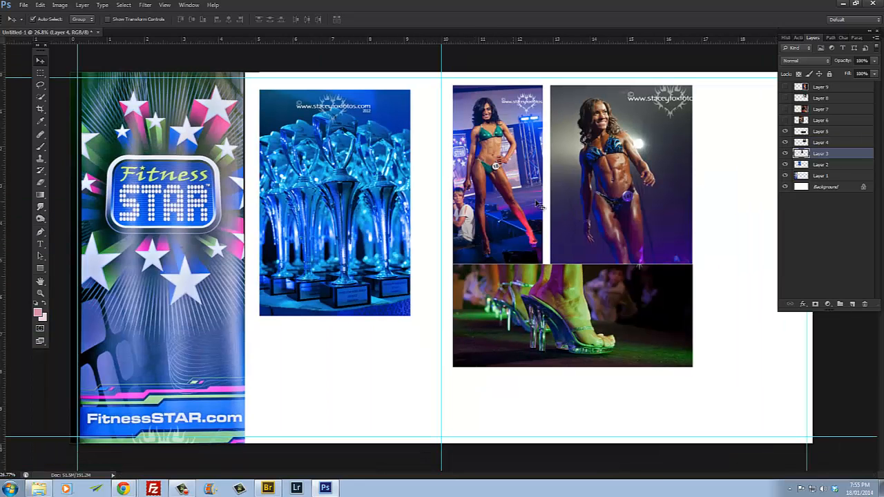
pyautogui.scroll(6, 525, 221)
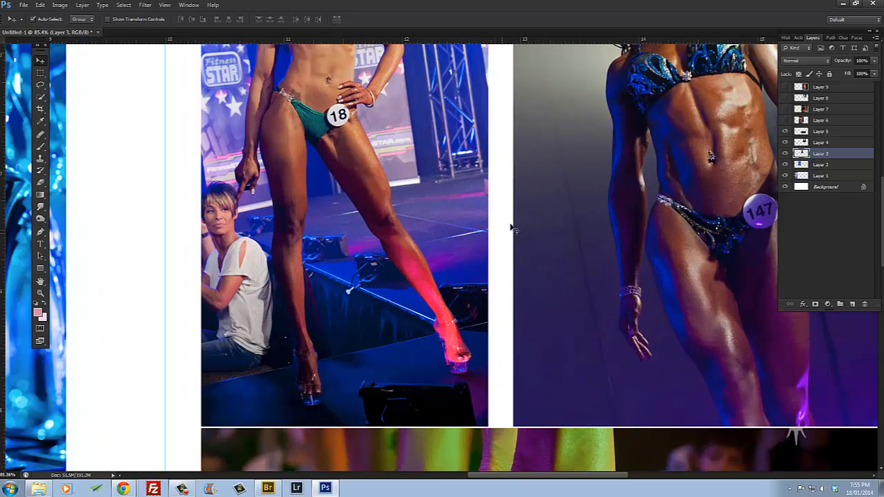
pyautogui.scroll(-3, 511, 230)
pyautogui.moveTo(544, 328); pyautogui.dragTo(502, 158)
pyautogui.scroll(4, 501, 158)
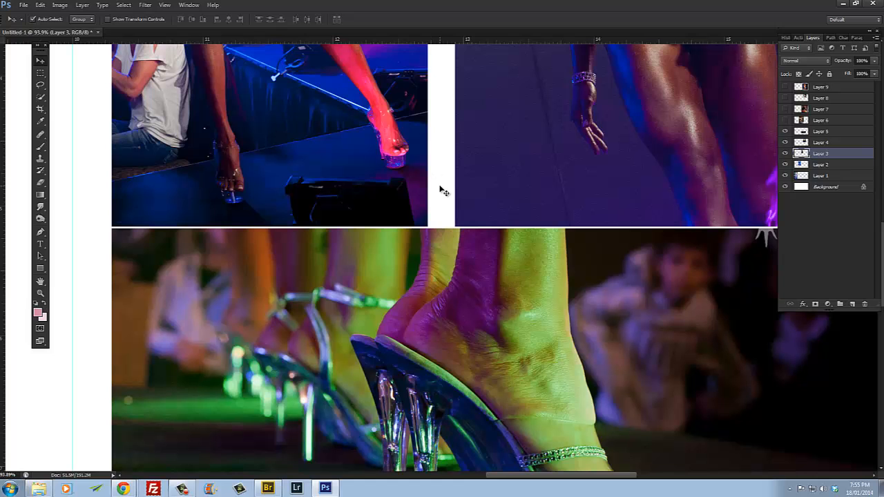
pyautogui.moveTo(414, 188); pyautogui.dragTo(440, 190)
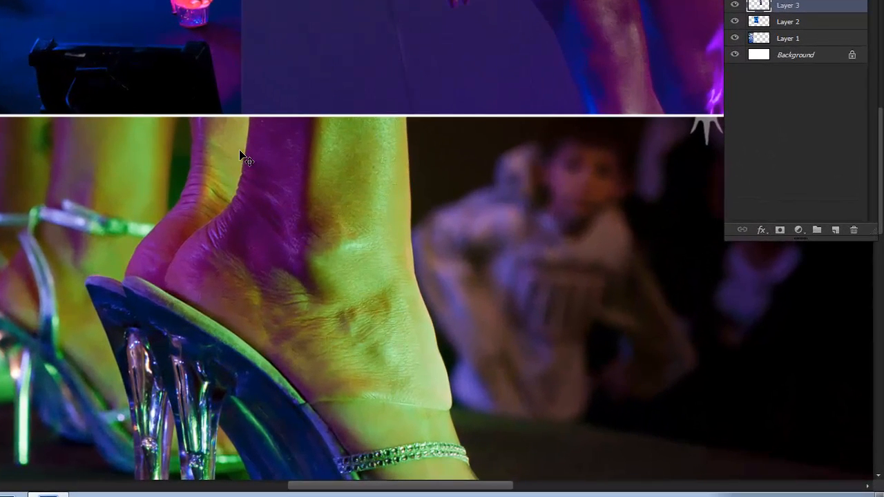
# - Shift the high-heel photo to the right and nudge it up until it touches the two competitor photos
pyautogui.moveTo(457, 250); pyautogui.dragTo(469, 250)
pyautogui.moveTo(261, 151); pyautogui.dragTo(288, 145)
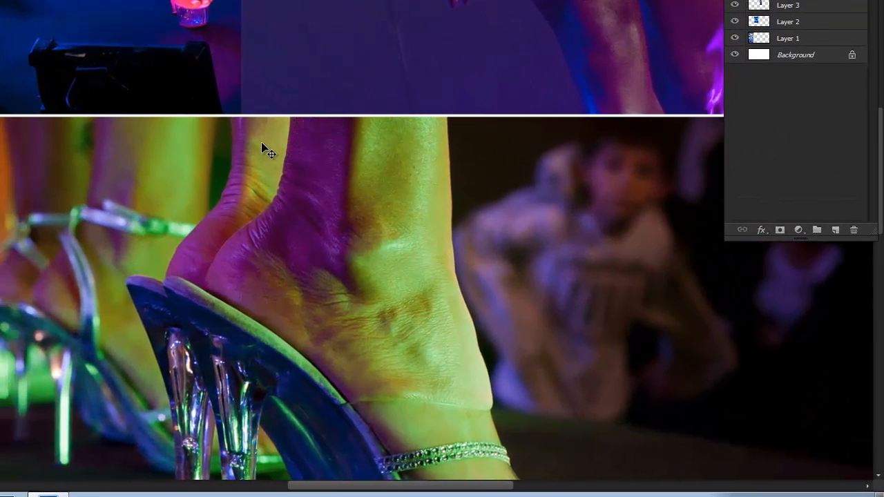
pyautogui.press('Up')
pyautogui.press('Up')
pyautogui.press('Up')
pyautogui.press('Up')
pyautogui.press('Up')
pyautogui.press('Up')
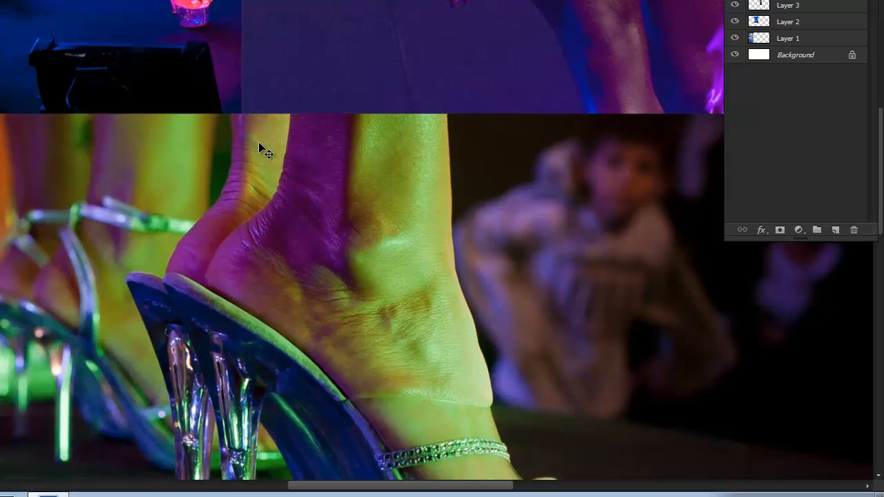
# - Move the Layer 3 photo left and the high-heel photo down to leave narrow white gaps, aligning their left edges
pyautogui.moveTo(195, 75); pyautogui.dragTo(168, 71)
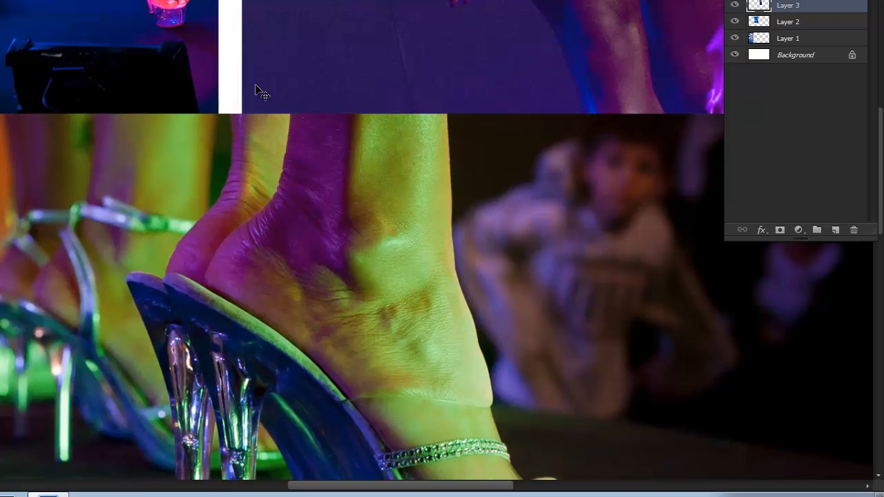
pyautogui.moveTo(219, 170); pyautogui.dragTo(220, 179)
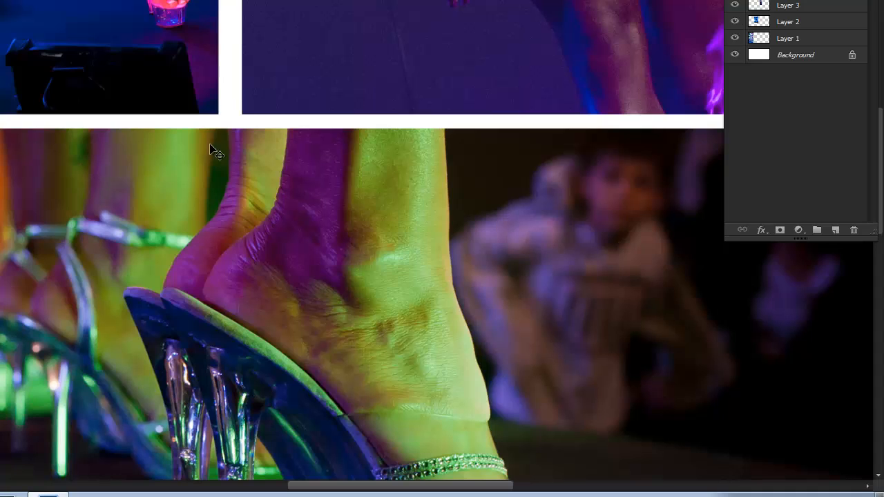
pyautogui.moveTo(139, 169); pyautogui.dragTo(113, 178)
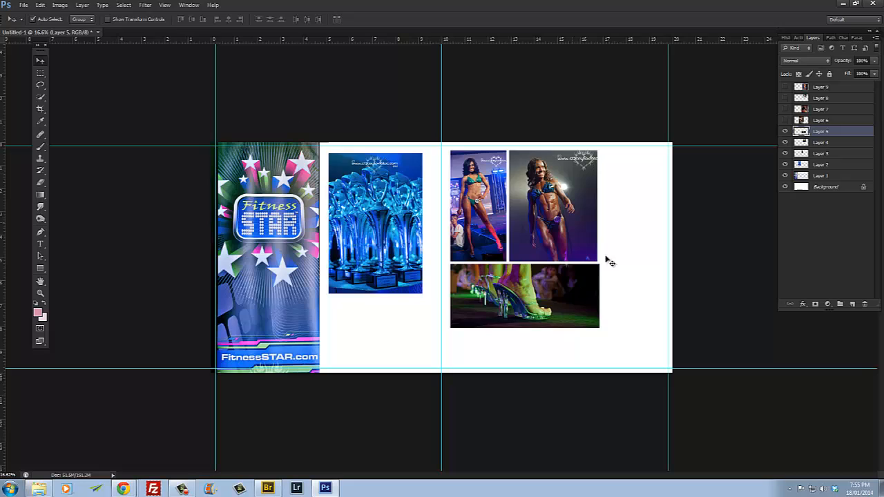
# - Marquee-select the strip of the high-heel photo that extends past the outer edge of the Layer 4 photo
pyautogui.scroll(8, 606, 260)
pyautogui.moveTo(576, 256); pyautogui.dragTo(311, 201)
pyautogui.moveTo(504, 241); pyautogui.dragTo(447, 193)
pyautogui.click(288, 189)
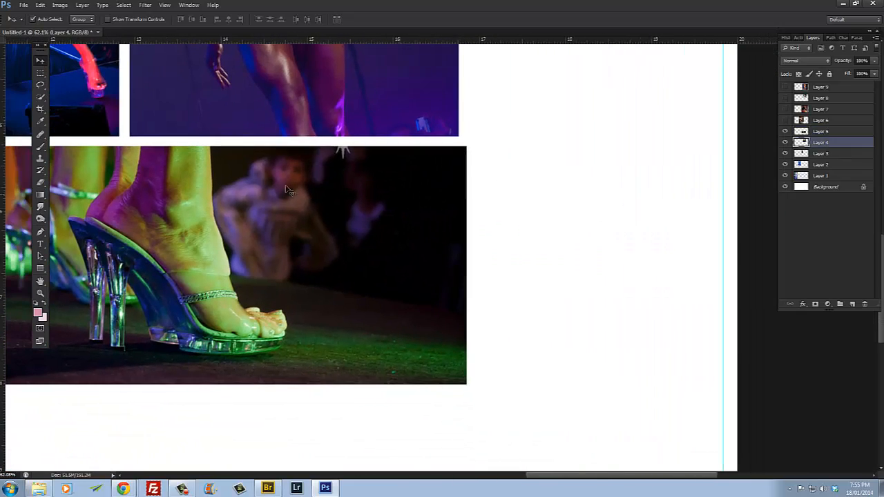
pyautogui.click(40, 73)
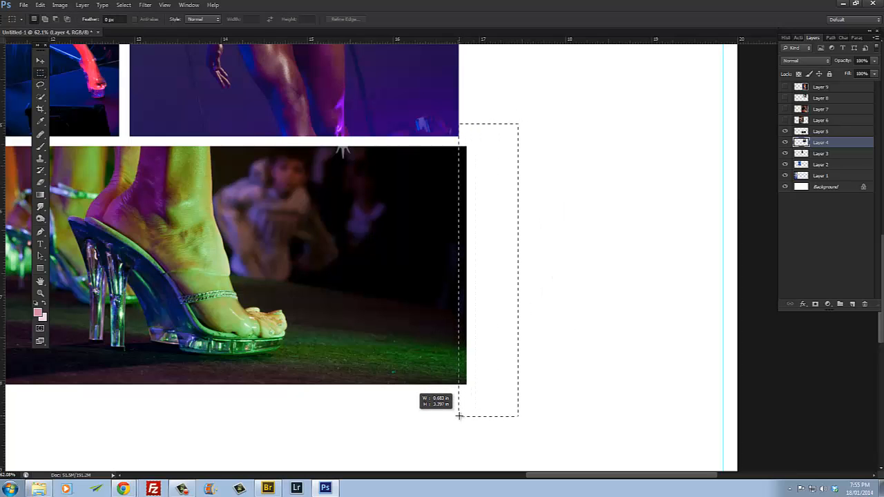
pyautogui.moveTo(459, 416); pyautogui.dragTo(458, 416)
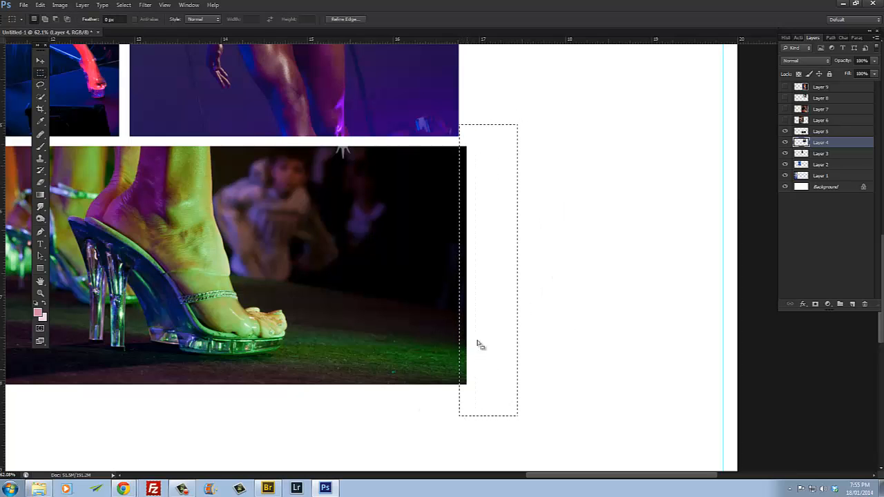
# - Use Auto-Select to pick between the competitor and high-heel photos, finishing with the high-heel photo's layer active
pyautogui.click(40, 60)
pyautogui.click(379, 183)
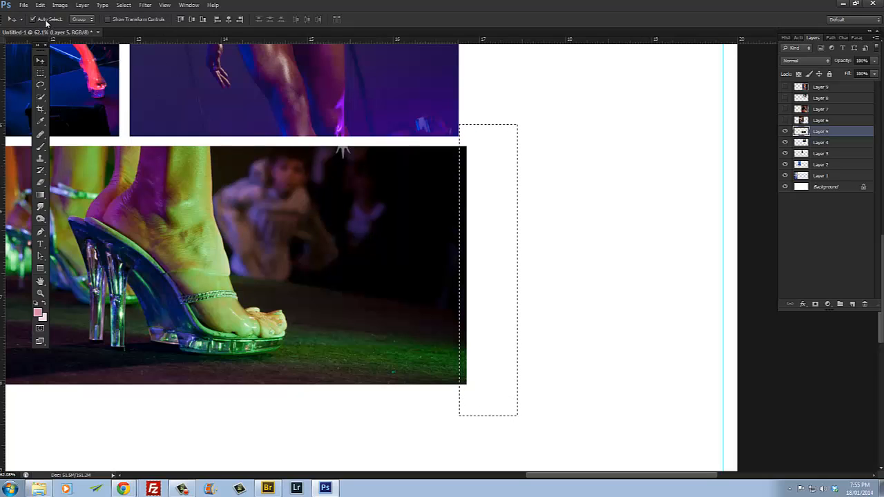
pyautogui.click(349, 95)
pyautogui.click(324, 167)
pyautogui.click(87, 91)
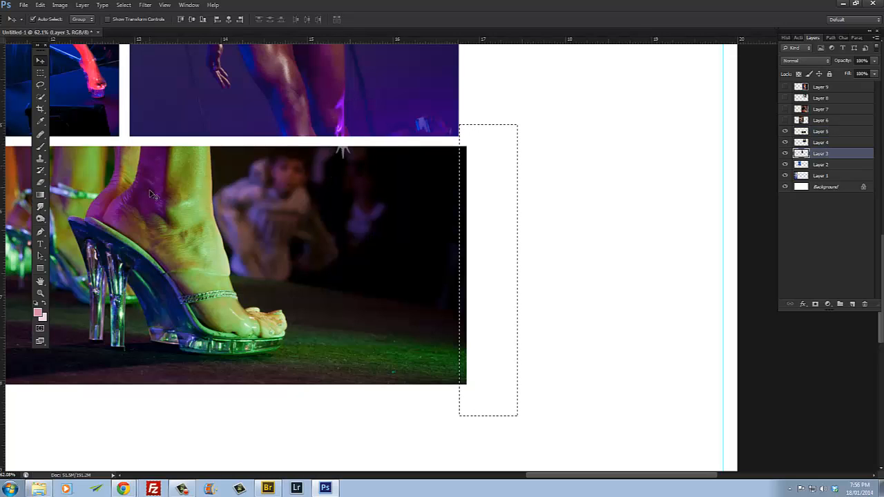
pyautogui.click(150, 193)
pyautogui.click(183, 125)
pyautogui.click(229, 212)
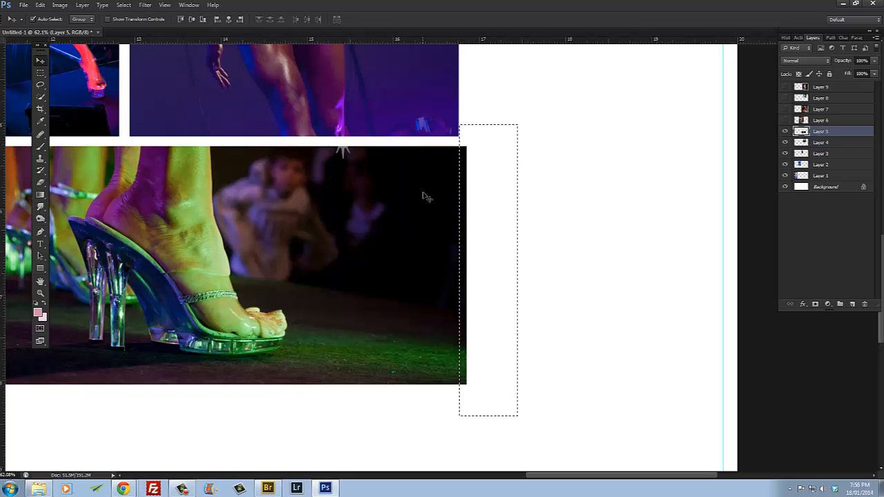
# - Cut the selected overhang from the high-heel photo so its edge lines up with the Layer 4 photo
pyautogui.click(39, 75)
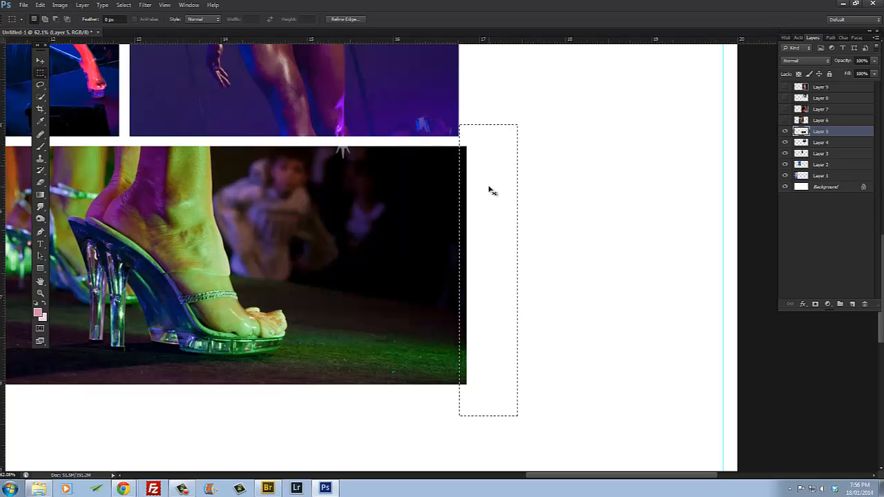
pyautogui.hotkey('ctrl', 'x')
pyautogui.scroll(-7, 484, 181)
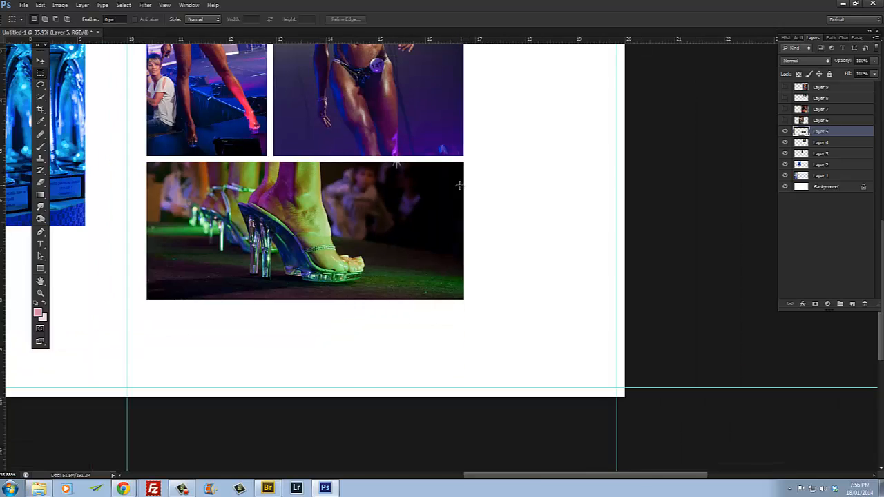
# - Show Layer 6 and scale its male competitor photo down to about 36.5%
pyautogui.click(40, 62)
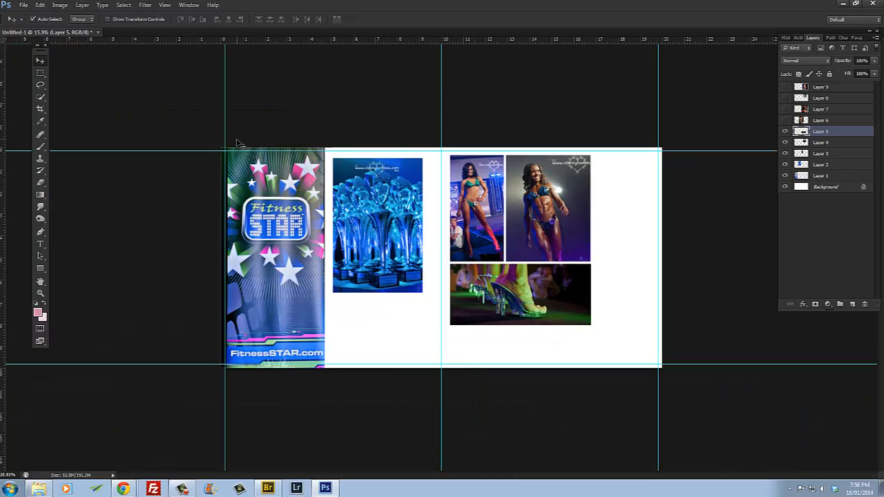
pyautogui.click(816, 120)
pyautogui.click(784, 120)
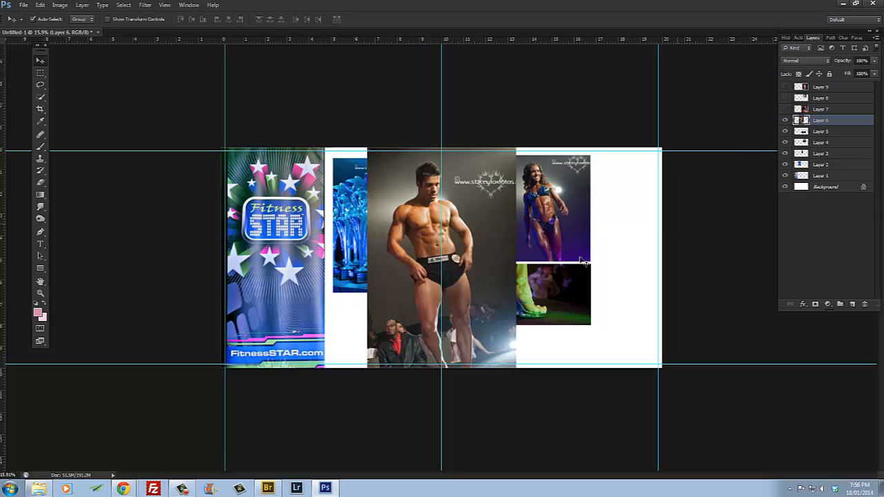
pyautogui.moveTo(469, 226); pyautogui.dragTo(481, 245)
pyautogui.hotkey('ctrl', 't')
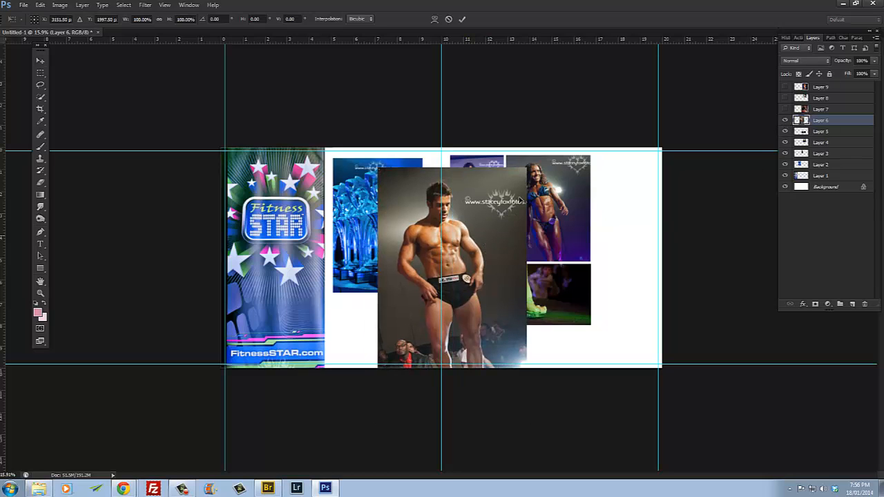
pyautogui.moveTo(527, 166); pyautogui.dragTo(508, 199)
# - Place the Layer 6 photo directly beneath the trophy photo, aligned left, and scale it to about 27.6% to fit above the lower guide
pyautogui.moveTo(446, 241); pyautogui.dragTo(387, 300)
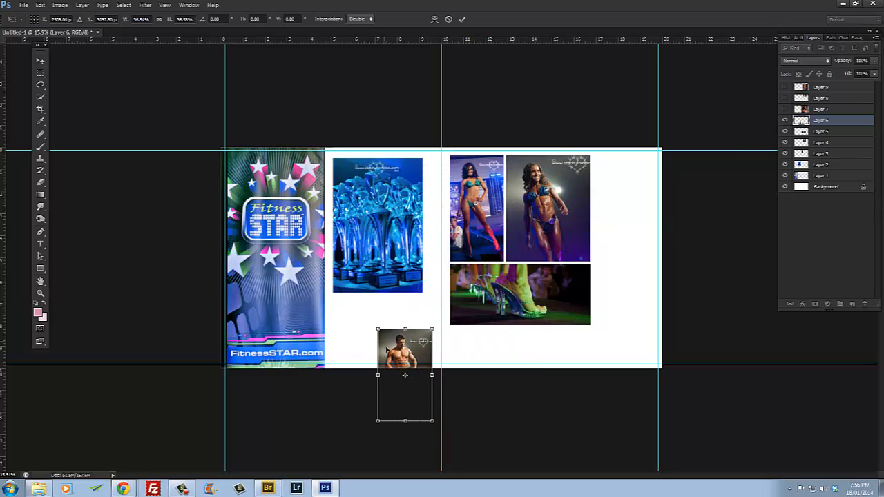
pyautogui.moveTo(394, 342); pyautogui.dragTo(350, 310)
pyautogui.moveTo(361, 341); pyautogui.dragTo(363, 339)
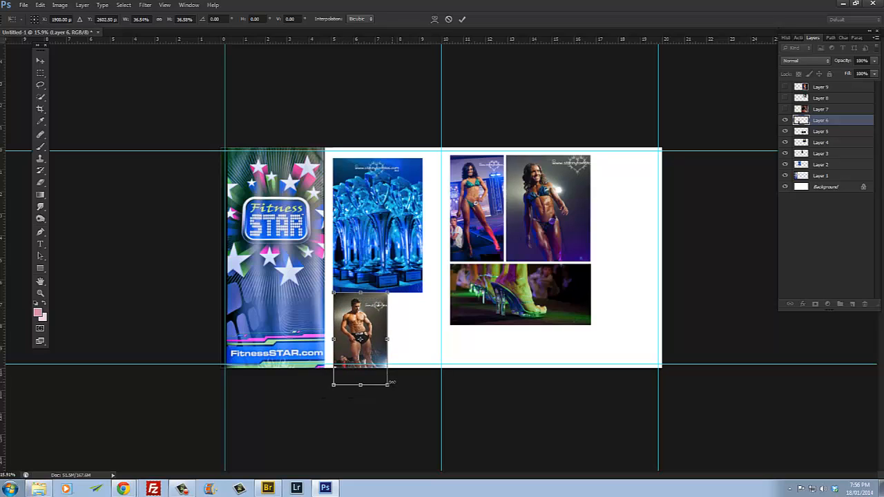
pyautogui.moveTo(386, 383); pyautogui.dragTo(374, 362)
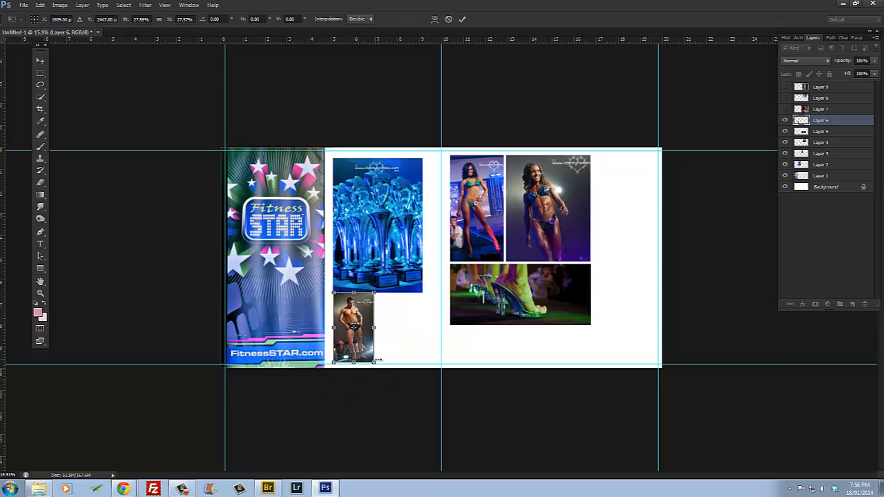
pyautogui.press('Return')
# - Show Layer 7, scale its photo to about 22.3%, and fit it beneath the trophy photo against the Layer 6 photo
pyautogui.click(819, 111)
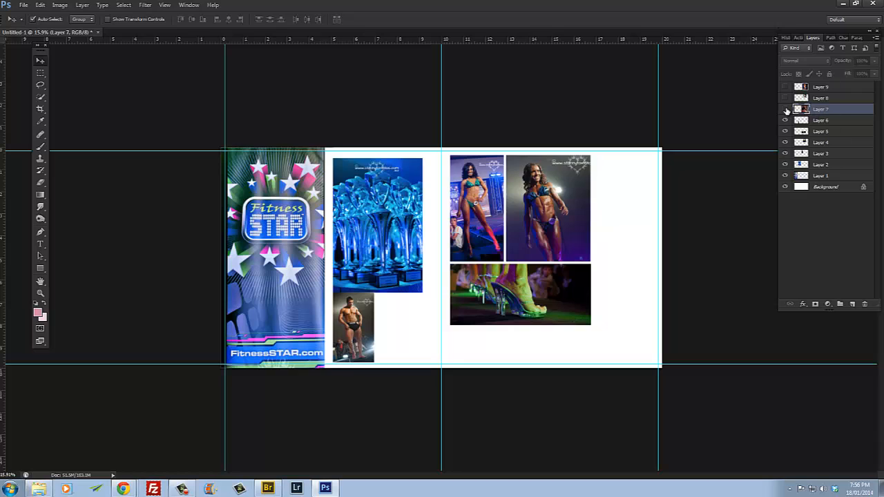
pyautogui.click(786, 109)
pyautogui.hotkey('ctrl', 't')
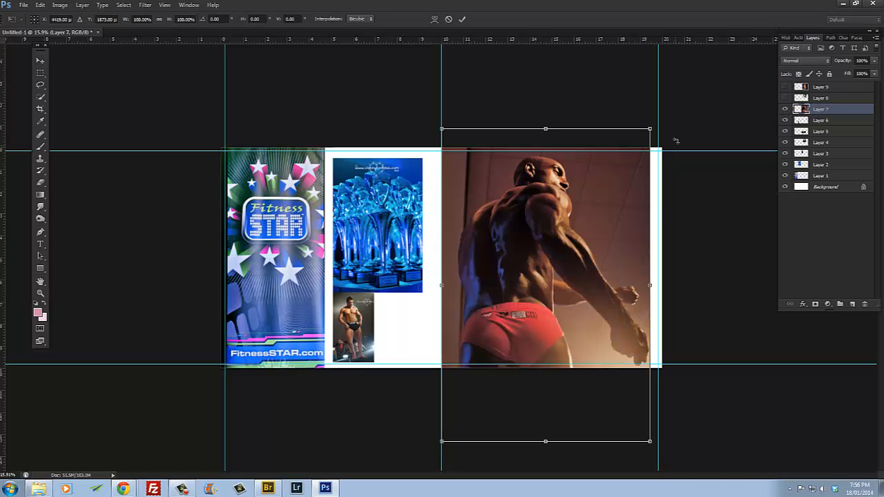
pyautogui.moveTo(650, 127); pyautogui.dragTo(514, 333)
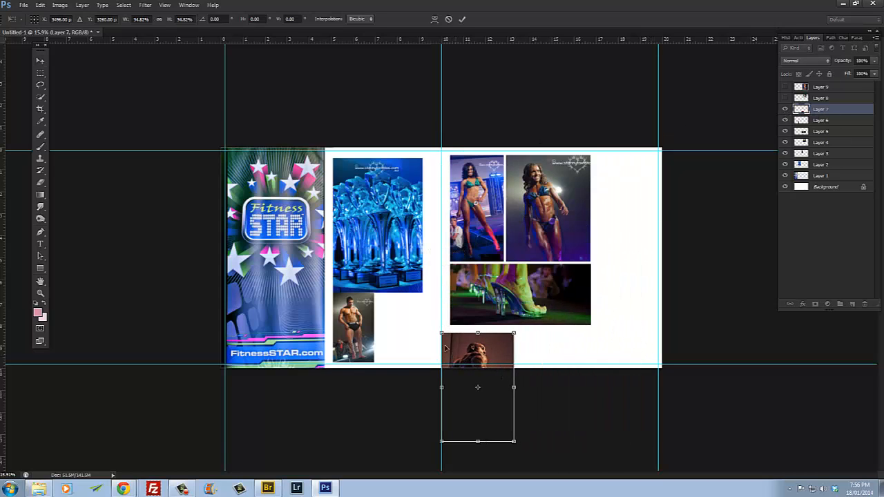
pyautogui.moveTo(446, 348); pyautogui.dragTo(378, 308)
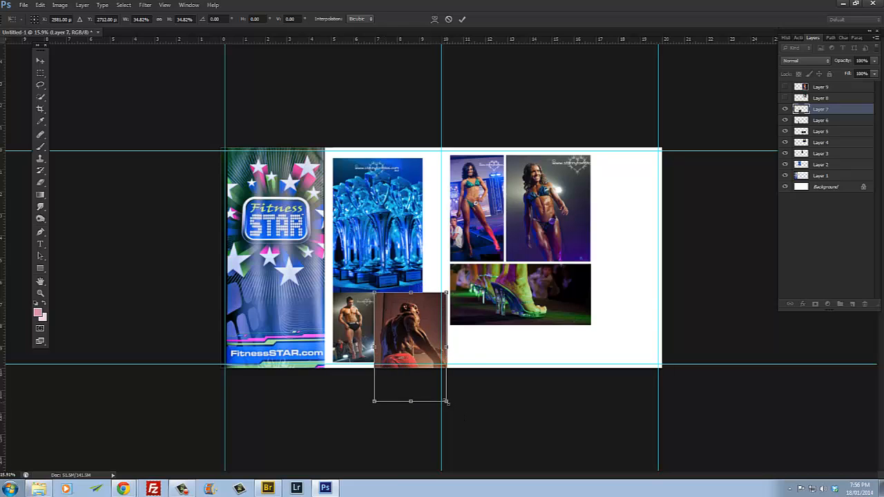
pyautogui.moveTo(446, 401); pyautogui.dragTo(422, 362)
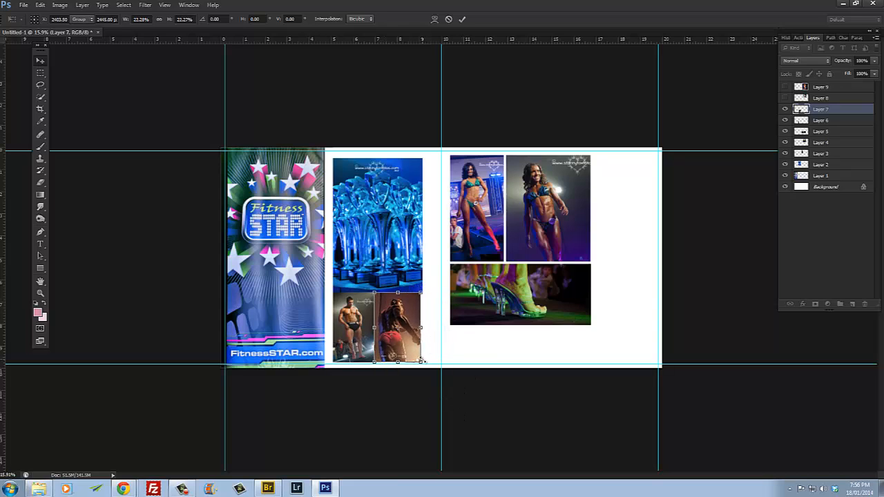
pyautogui.press('Return')
# - Try moving the Layer 7 photo away from and back against the Layer 6 photo to test snapping
pyautogui.click(165, 5)
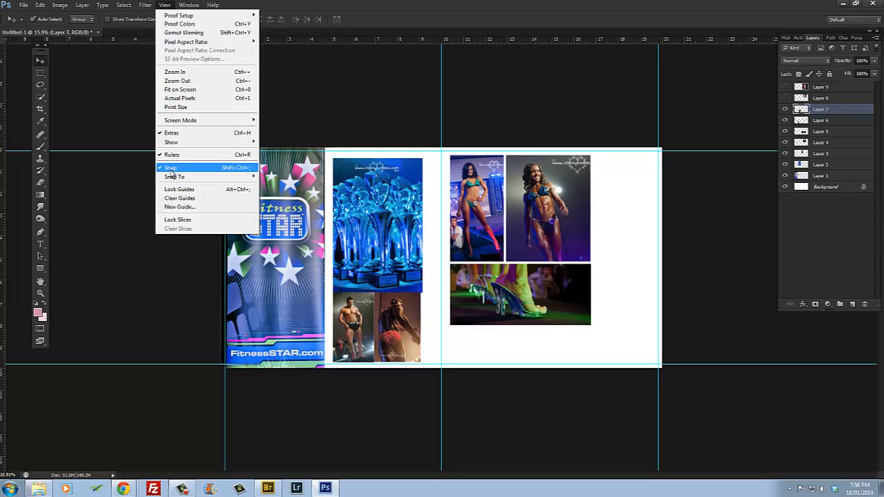
pyautogui.click(381, 207)
pyautogui.scroll(6, 408, 332)
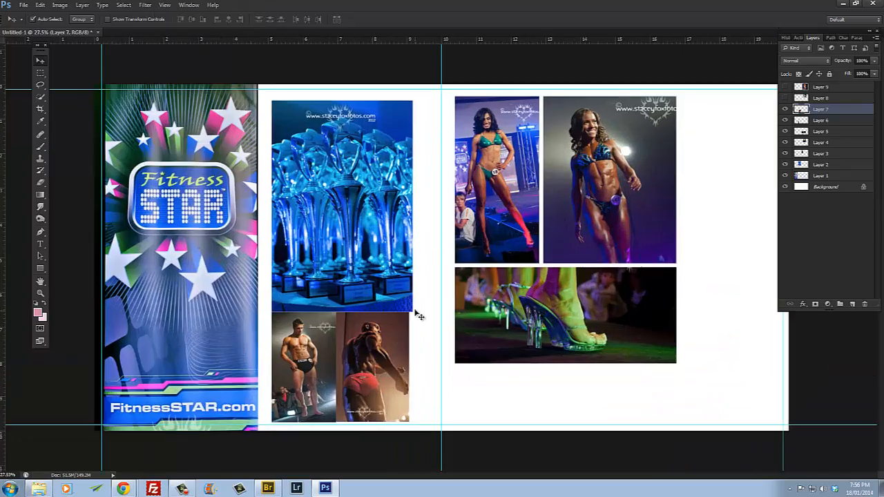
pyautogui.scroll(4, 373, 312)
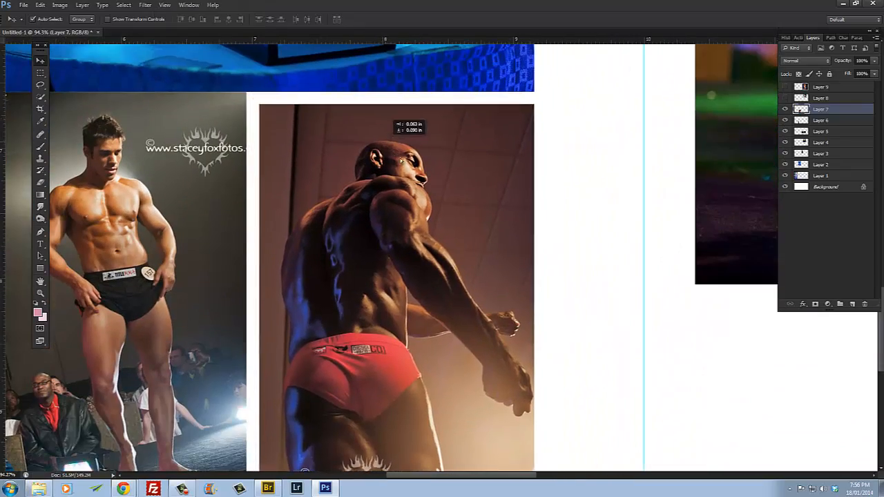
pyautogui.moveTo(358, 163); pyautogui.dragTo(288, 133)
pyautogui.click(164, 5)
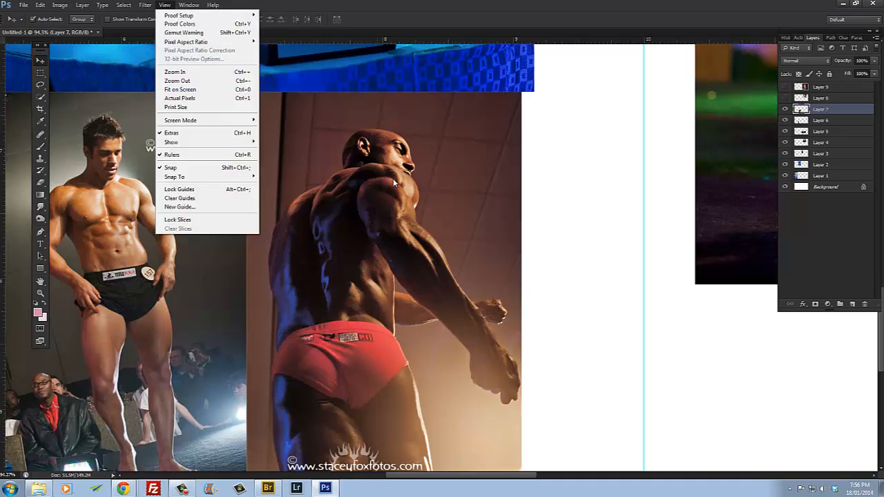
pyautogui.click(195, 168)
pyautogui.moveTo(384, 129); pyautogui.dragTo(419, 125)
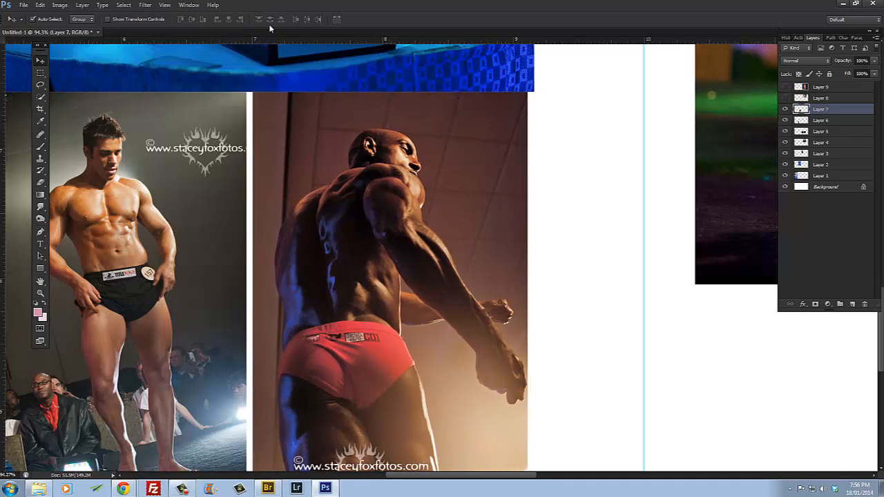
# - Turn off snapping and shift the Layer 7 photo until its outer edge lines up with the trophy photo's right edge
pyautogui.click(189, 5)
pyautogui.moveTo(163, 6)
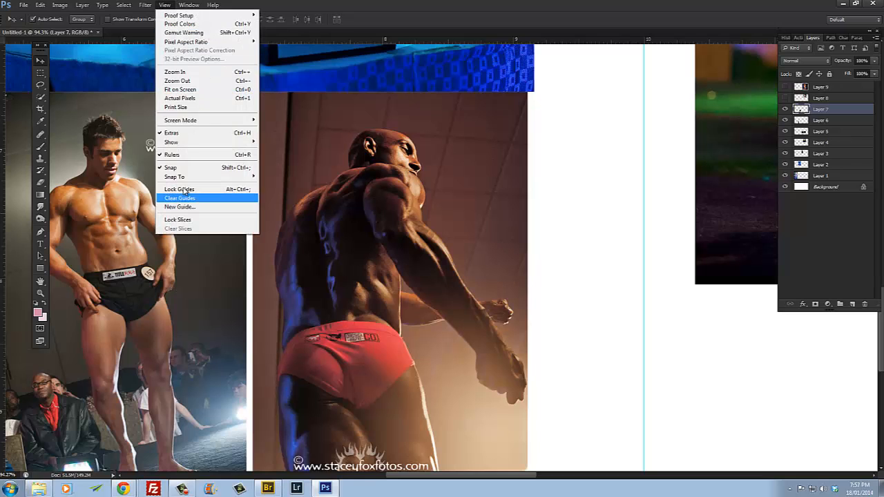
pyautogui.click(177, 168)
pyautogui.moveTo(359, 173); pyautogui.dragTo(366, 175)
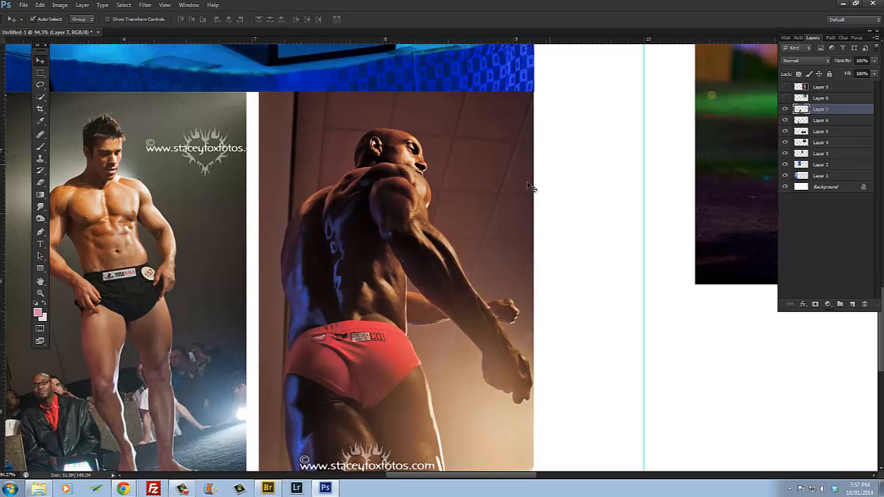
# - Select the Layer 6 and Layer 7 photos together and move them down to leave a narrow white gap under the trophy photo
pyautogui.click(208, 203)
pyautogui.scroll(-3, 359, 198)
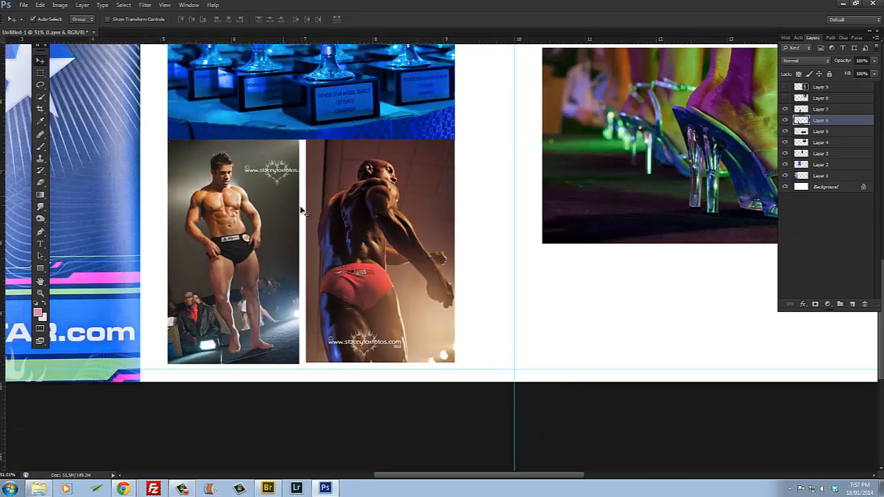
pyautogui.keyDown('shift'); pyautogui.click(356, 190); pyautogui.keyUp('shift')
pyautogui.moveTo(356, 190); pyautogui.dragTo(357, 197)
pyautogui.scroll(2, 689, 192)
pyautogui.scroll(-3, 665, 151)
pyautogui.scroll(-3, 667, 149)
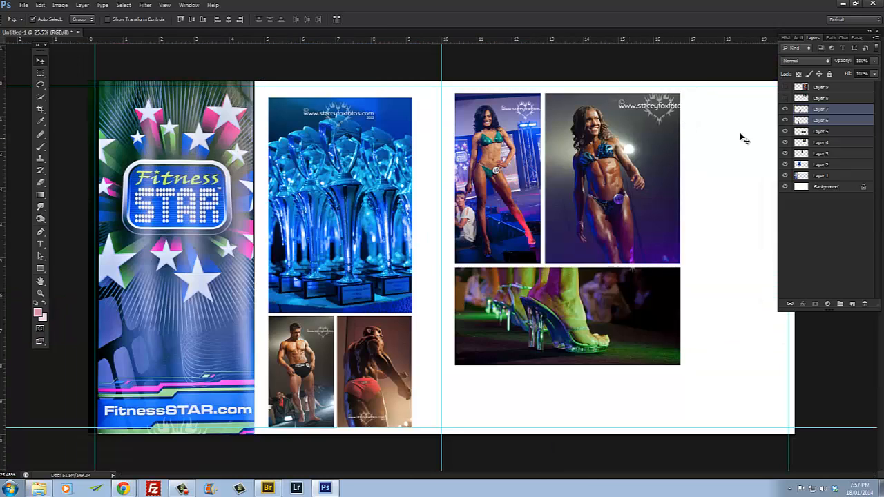
# - Show Layer 8 and move its photo against the right edge of the Layer 4 photo, aligning their top edges
pyautogui.click(785, 99)
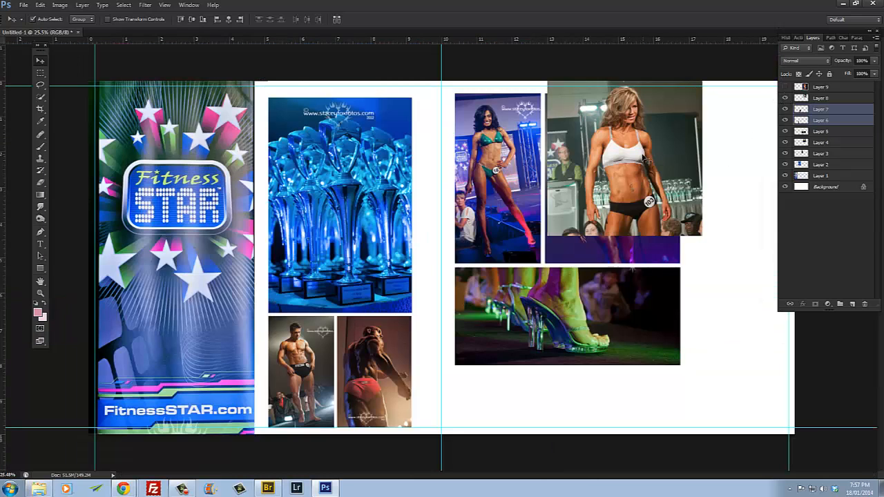
pyautogui.scroll(-2, 645, 159)
pyautogui.moveTo(572, 173); pyautogui.dragTo(626, 230)
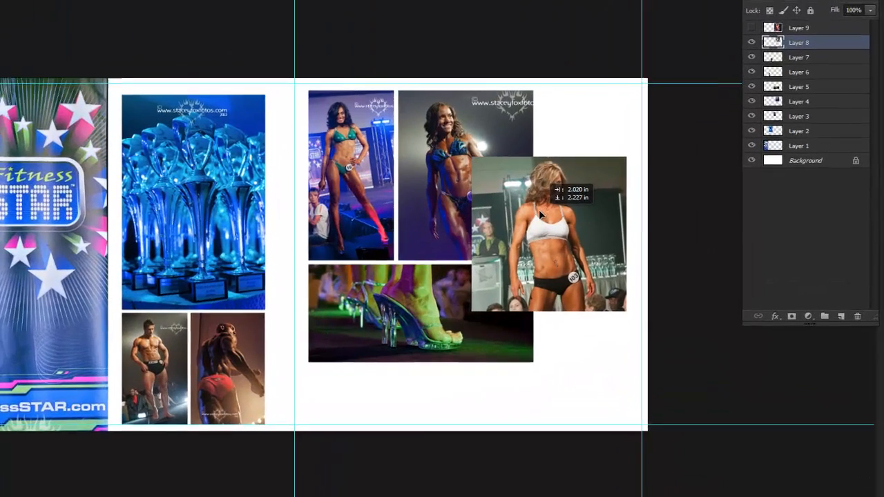
pyautogui.moveTo(541, 215); pyautogui.dragTo(566, 133)
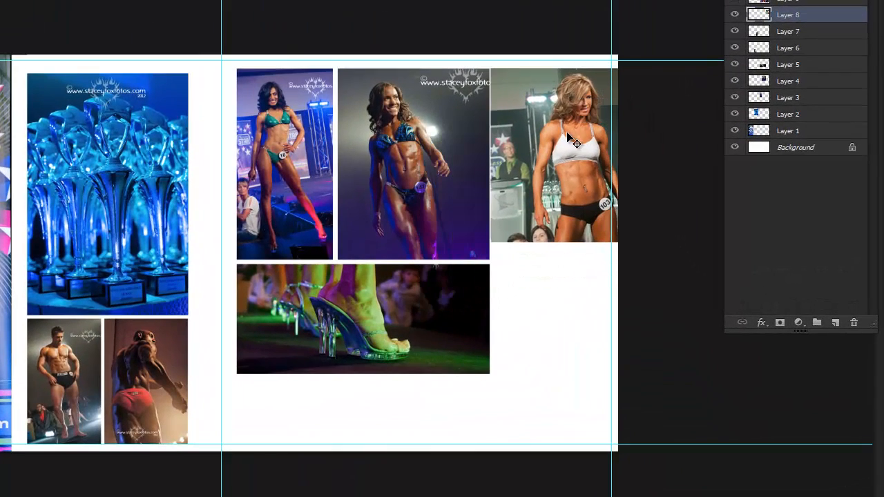
# - Scale the Layer 8 photo down from its lower outer corner to fit inside the right-hand guide
pyautogui.hotkey('ctrl', 't')
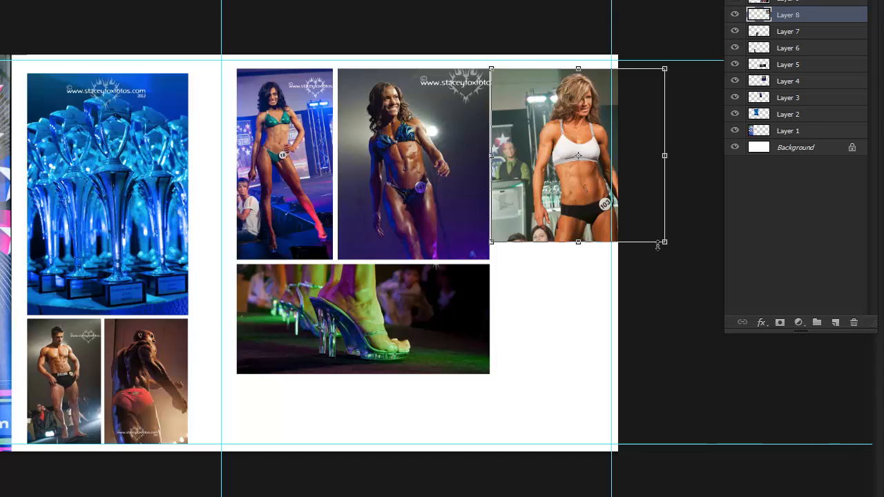
pyautogui.moveTo(657, 245); pyautogui.dragTo(620, 178)
pyautogui.press('Return')
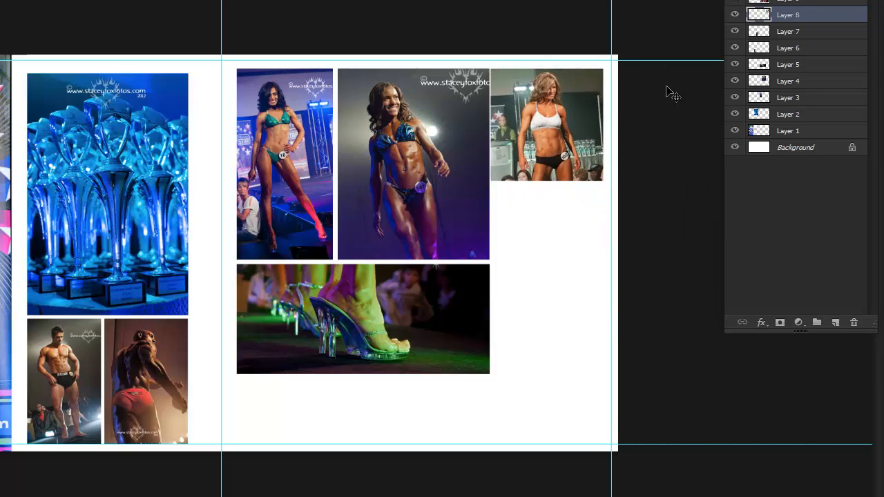
# - Show Layer 9, turn snapping on, and place its photo directly beneath the Layer 8 photo with their inner edges aligned
pyautogui.click(755, 3)
pyautogui.click(735, 4)
pyautogui.moveTo(405, 190); pyautogui.dragTo(631, 283)
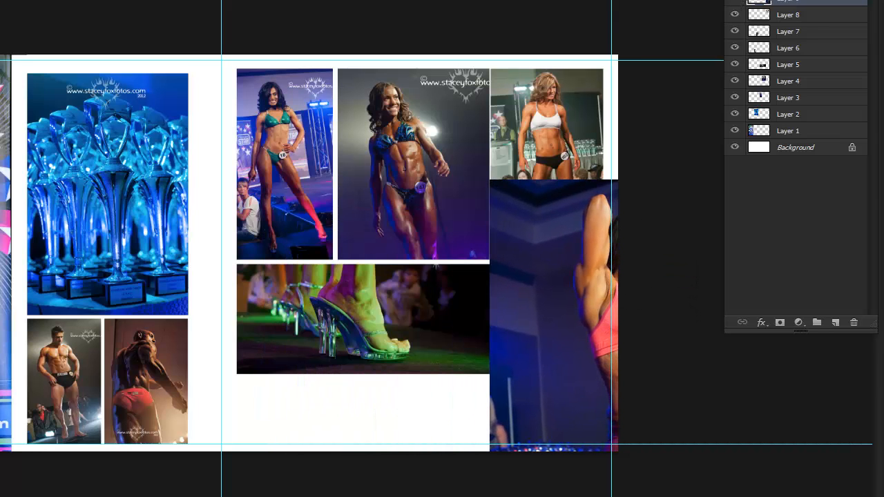
pyautogui.click(164, 5)
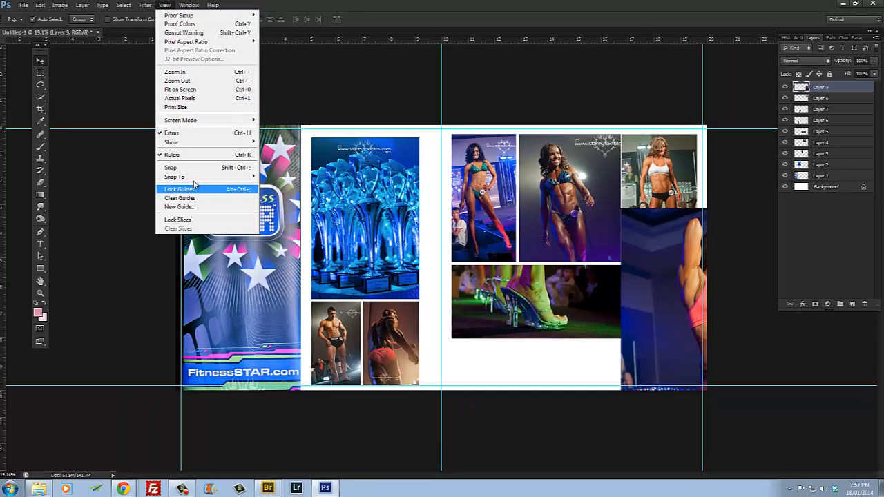
pyautogui.click(210, 168)
pyautogui.moveTo(649, 250); pyautogui.dragTo(654, 252)
# - Scale the Layer 9 photo down proportionally from its lower outer corner to match the width of the Layer 8 photo
pyautogui.hotkey('ctrl', 't')
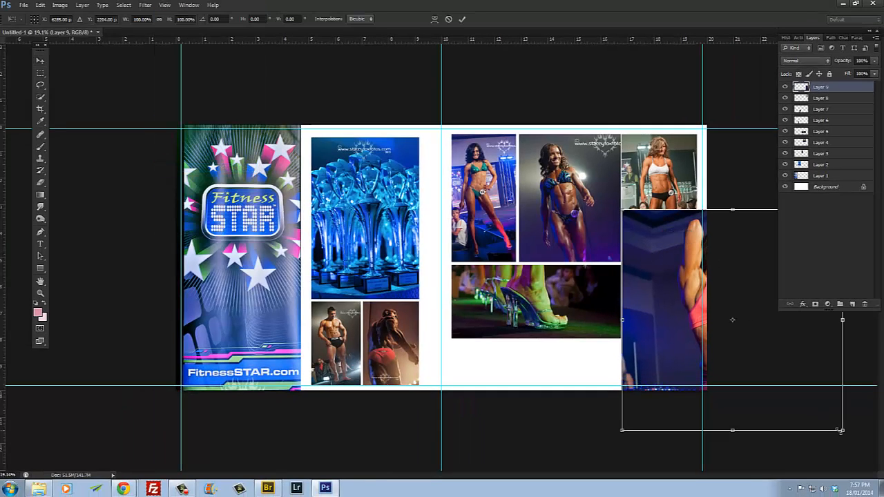
pyautogui.moveTo(841, 431); pyautogui.dragTo(714, 269)
pyautogui.scroll(10, 718, 256)
pyautogui.moveTo(773, 229); pyautogui.dragTo(362, 223)
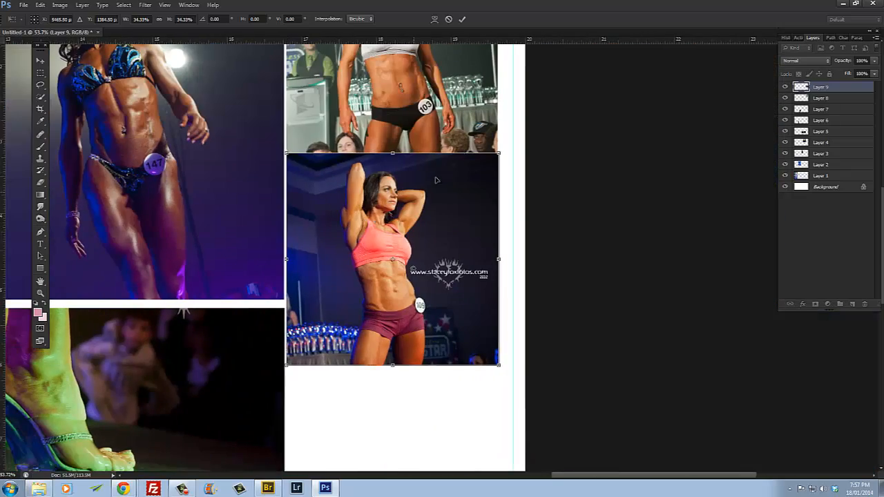
pyautogui.scroll(5, 435, 180)
pyautogui.moveTo(521, 156); pyautogui.dragTo(524, 161)
pyautogui.press('Return')
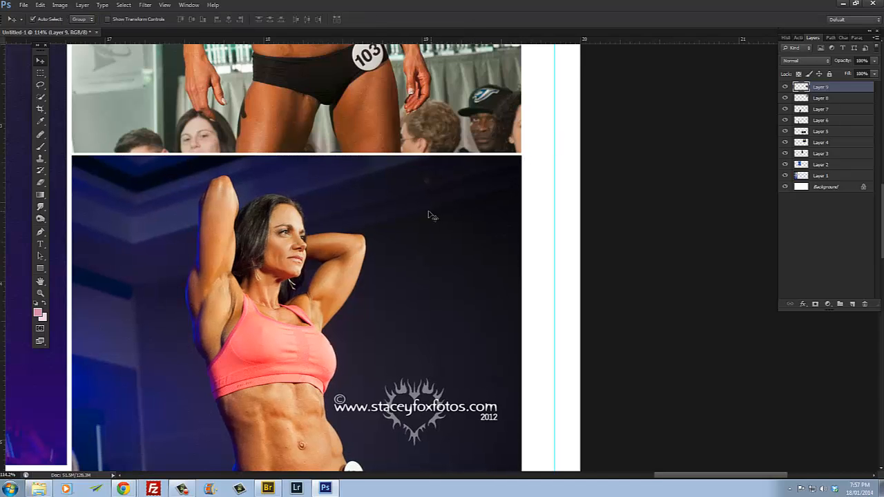
# - Lower the Layer 9 photo to leave a white gap, and shift Layers 8 and 9 together away from the Layer 4 photo
pyautogui.scroll(-5, 428, 215)
pyautogui.moveTo(386, 209); pyautogui.dragTo(386, 220)
pyautogui.keyDown('shift'); pyautogui.click(315, 152); pyautogui.keyUp('shift')
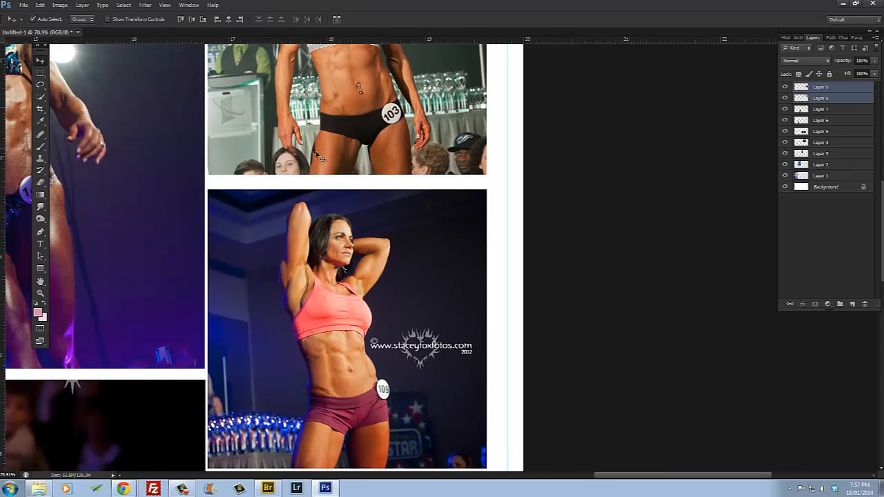
pyautogui.moveTo(283, 144); pyautogui.dragTo(291, 144)
pyautogui.scroll(-5, 319, 241)
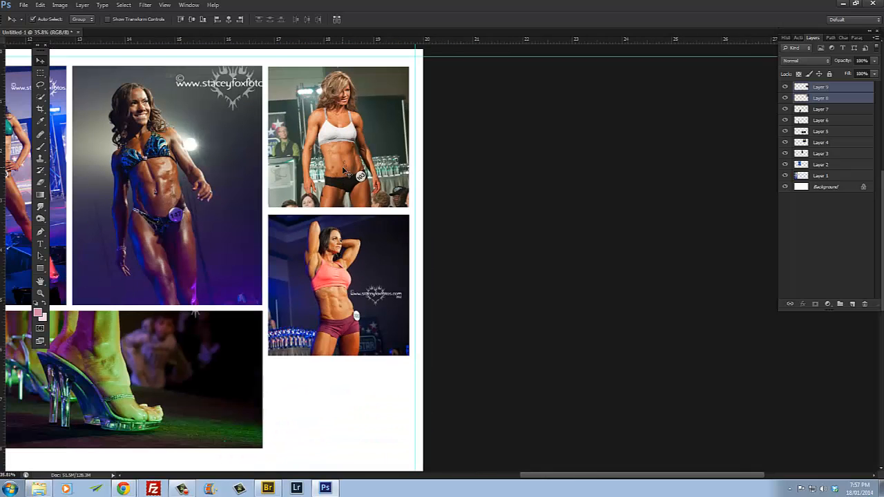
pyautogui.click(375, 420)
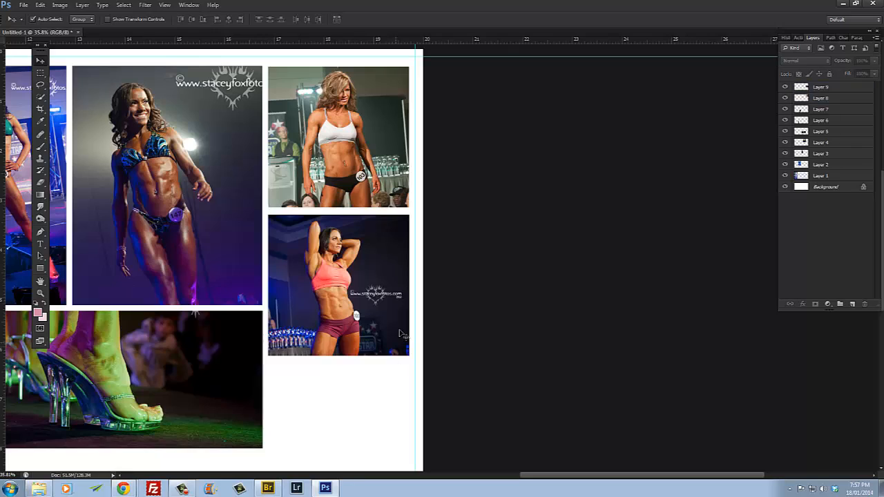
pyautogui.click(325, 355)
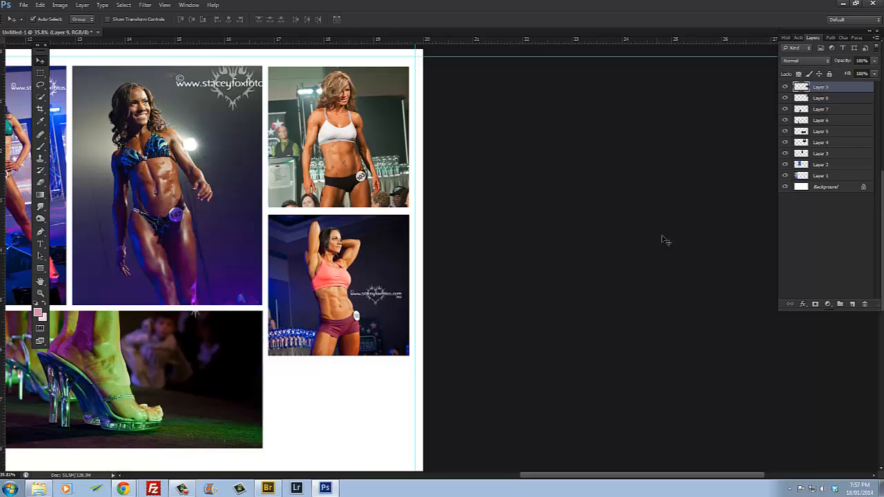
pyautogui.click(370, 396)
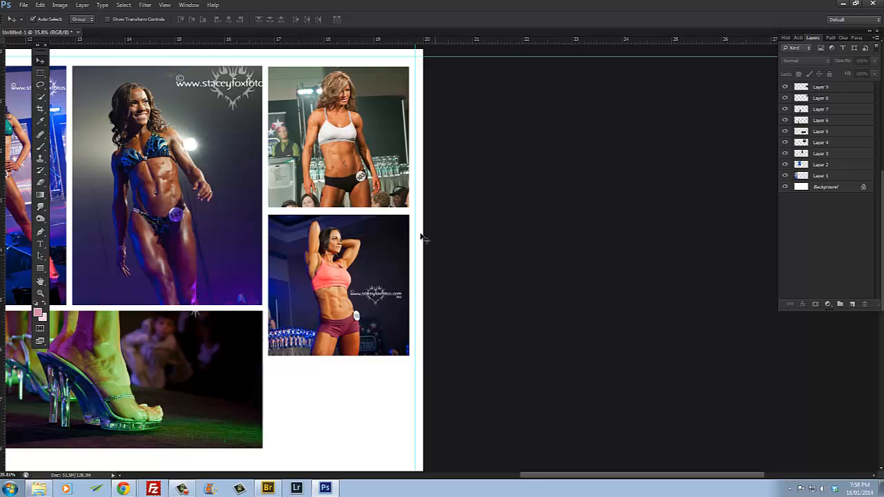
pyautogui.click(348, 139)
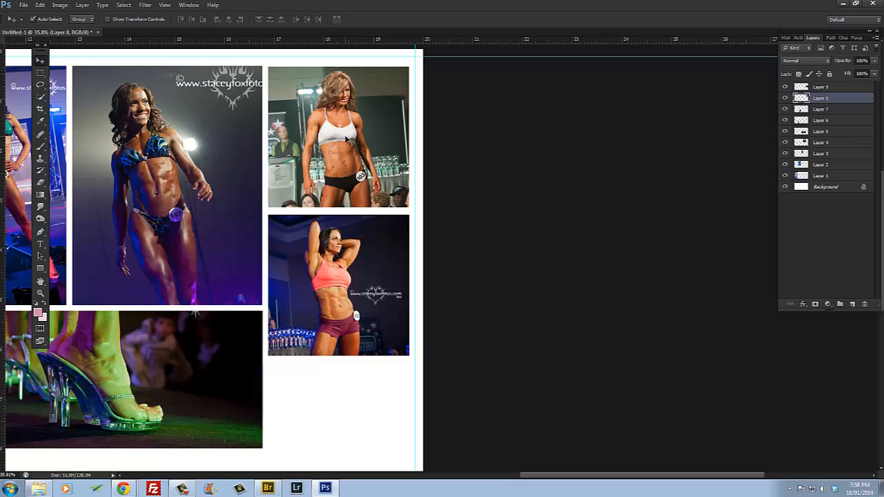
pyautogui.click(370, 265)
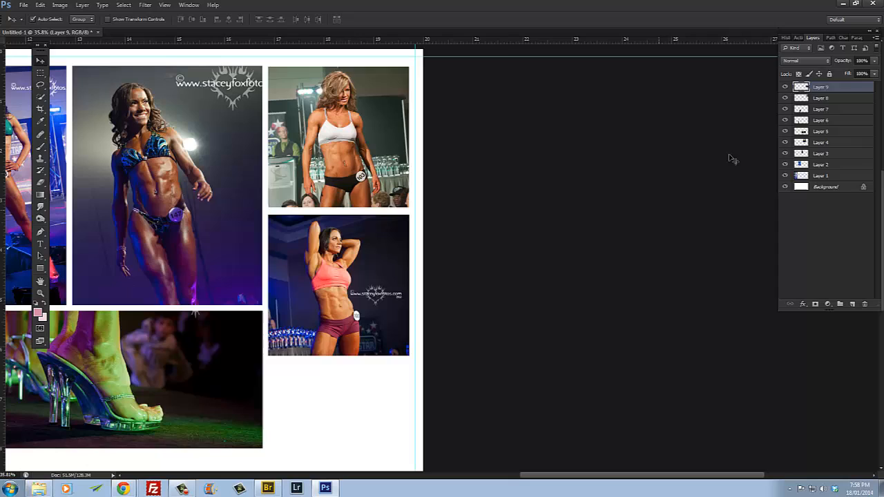
pyautogui.click(216, 204)
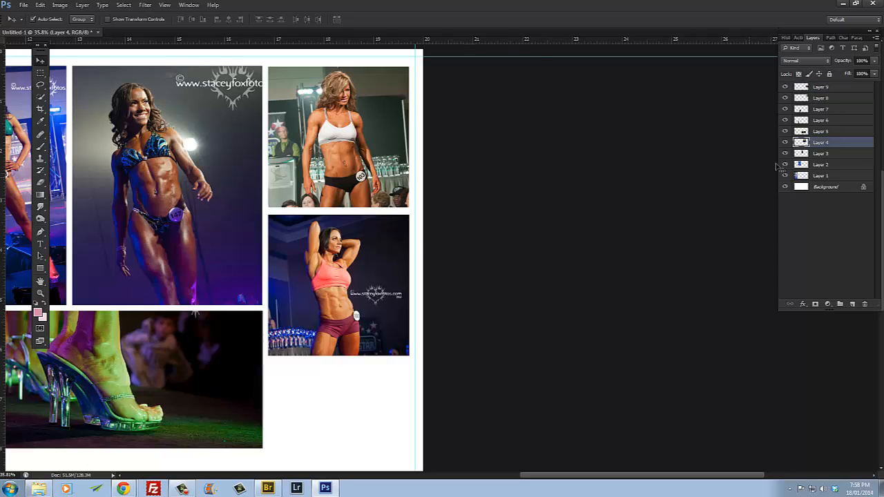
pyautogui.click(331, 302)
pyautogui.click(339, 166)
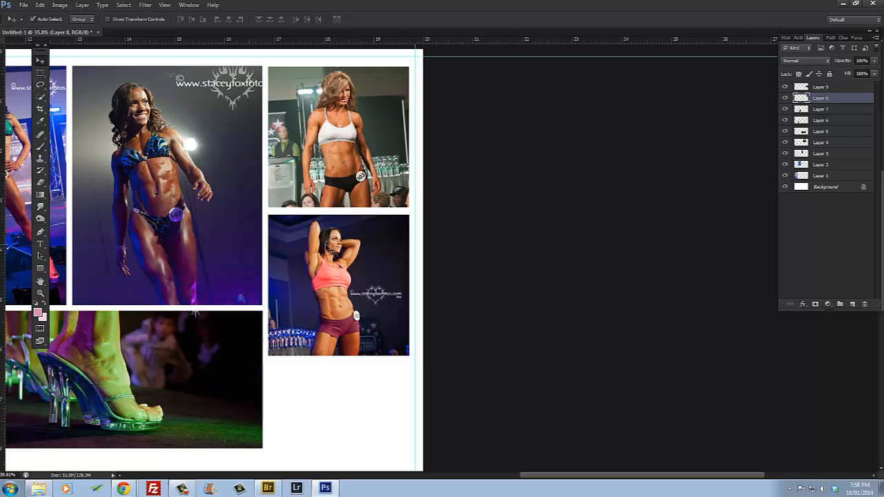
pyautogui.keyDown('shift'); pyautogui.click(318, 264); pyautogui.keyUp('shift')
pyautogui.keyDown('shift'); pyautogui.click(227, 247); pyautogui.keyUp('shift')
pyautogui.keyDown('shift'); pyautogui.click(207, 349); pyautogui.keyUp('shift')
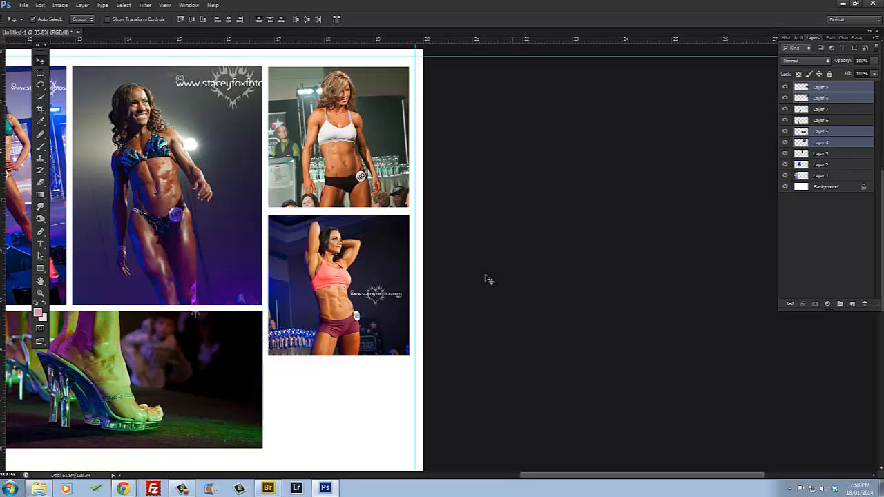
pyautogui.click(355, 370)
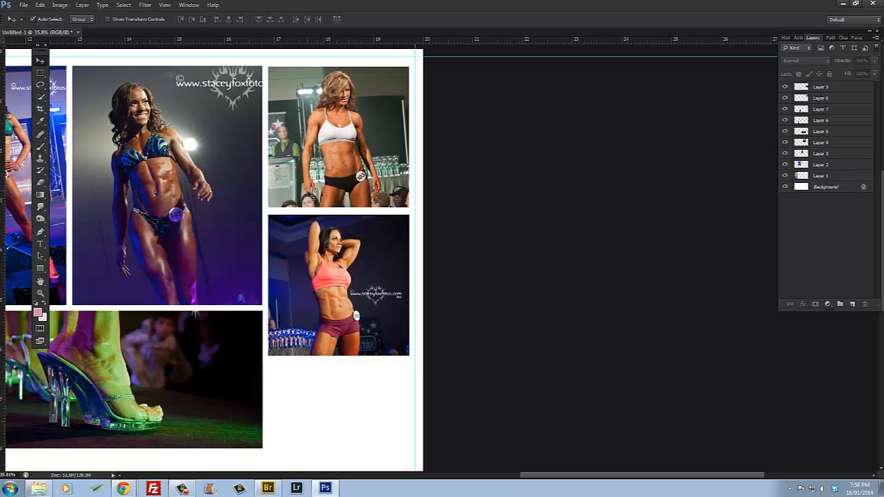
# - Select the Layer 8 and Layer 9 photos together and move them down to center the pair beside the neighbouring photo block
pyautogui.click(364, 145)
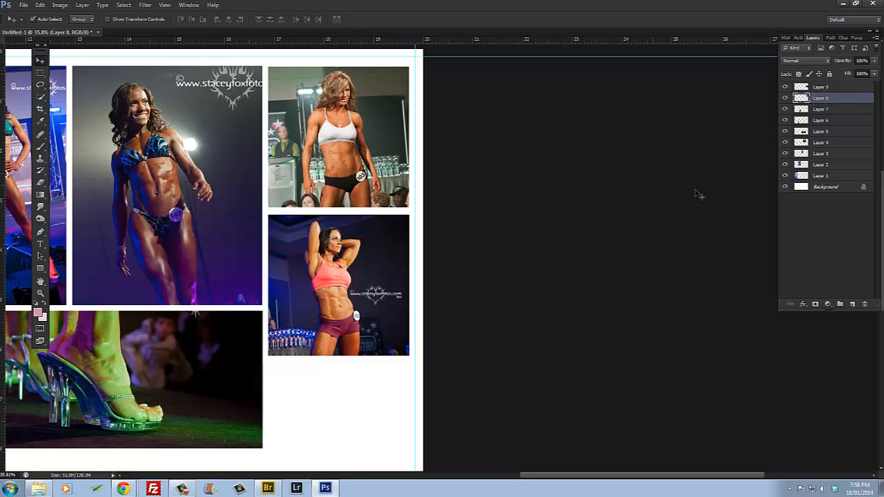
pyautogui.keyDown('shift'); pyautogui.click(366, 240); pyautogui.keyUp('shift')
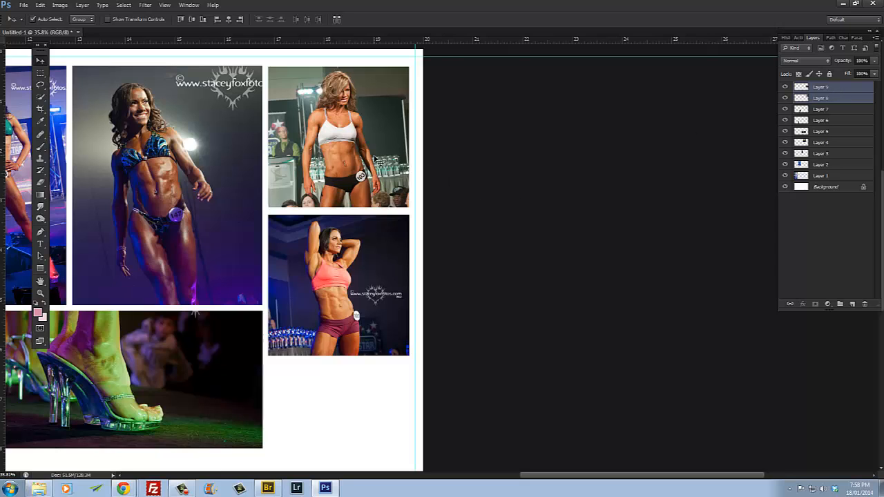
pyautogui.moveTo(375, 159); pyautogui.dragTo(374, 193)
pyautogui.scroll(-6, 343, 201)
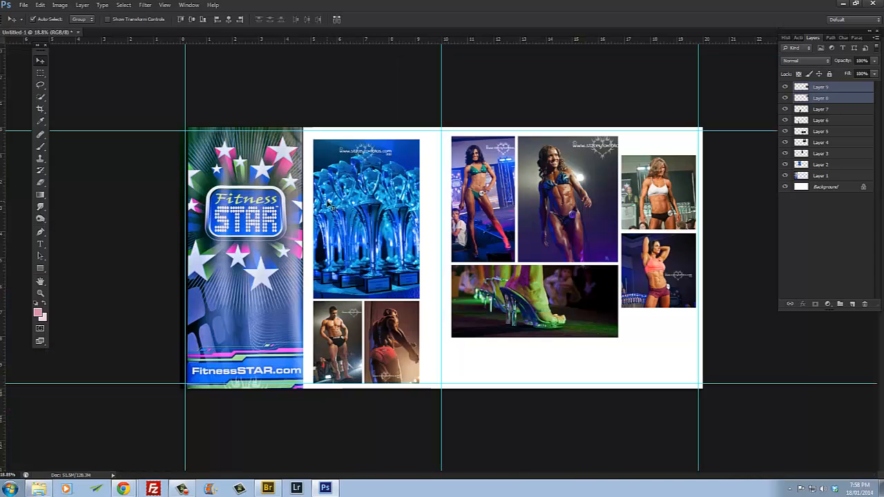
# - Select the trophy photo with the Layer 6 and Layer 7 photos and move them until their top aligns with the Layer 3 photo
pyautogui.click(367, 185)
pyautogui.click(343, 324)
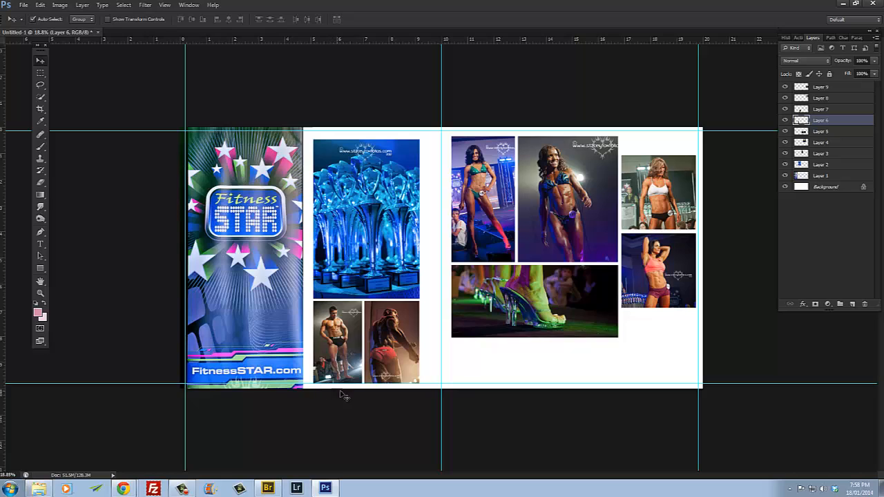
pyautogui.click(361, 202)
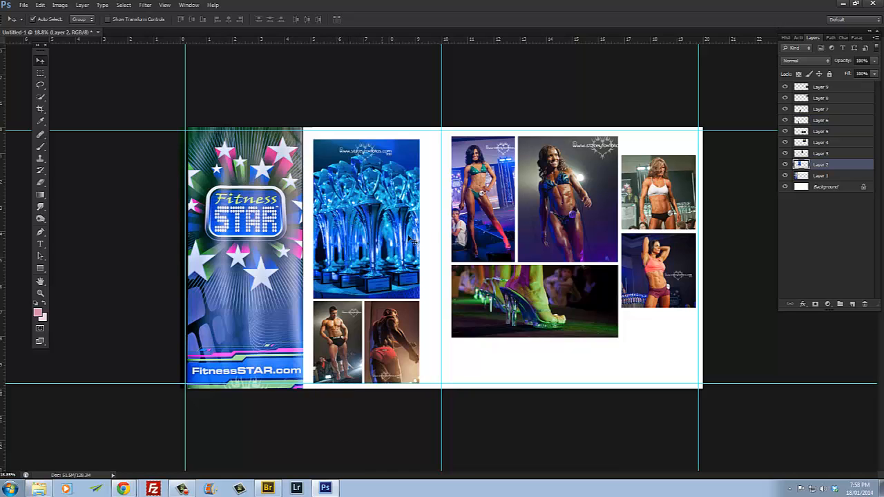
pyautogui.keyDown('shift'); pyautogui.click(341, 327); pyautogui.keyUp('shift')
pyautogui.keyDown('shift'); pyautogui.click(395, 330); pyautogui.keyUp('shift')
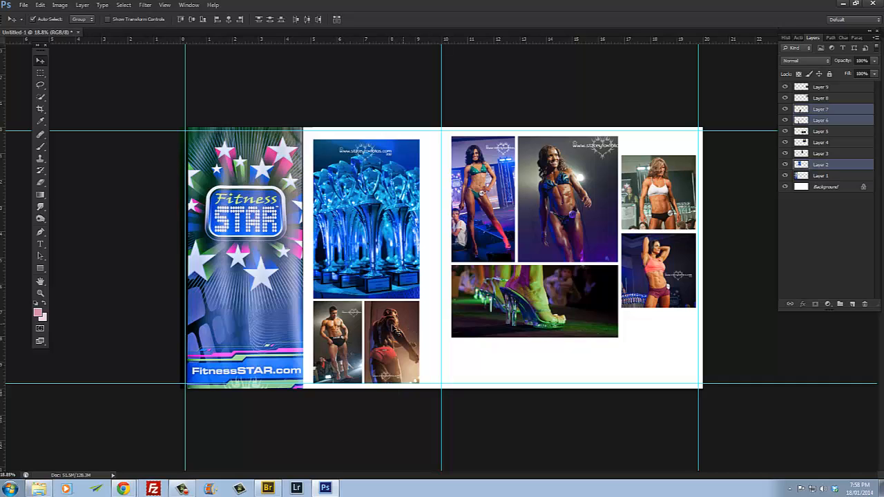
pyautogui.moveTo(377, 229); pyautogui.dragTo(385, 220)
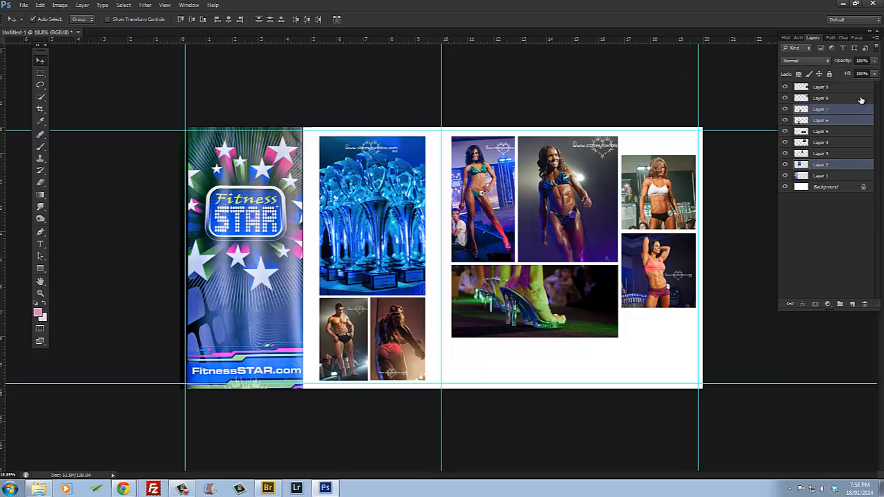
# - Scale the trophy photo and the two photos beneath it down together to about 95% from their lower outer corner
pyautogui.hotkey('ctrl', 't')
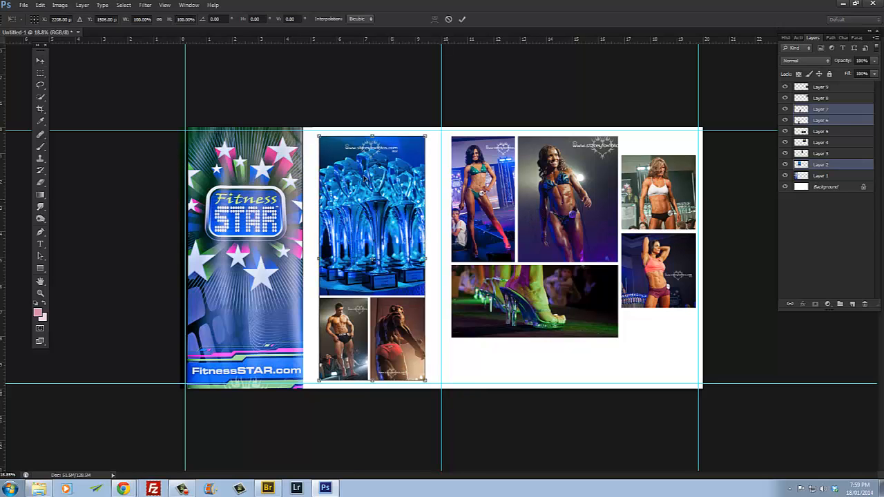
pyautogui.hotkey('ctrl', '0')
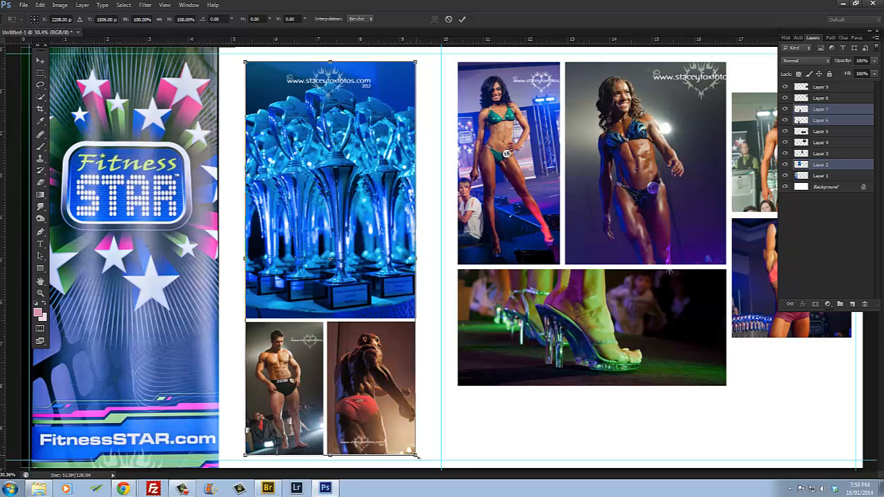
pyautogui.moveTo(416, 453); pyautogui.dragTo(431, 419)
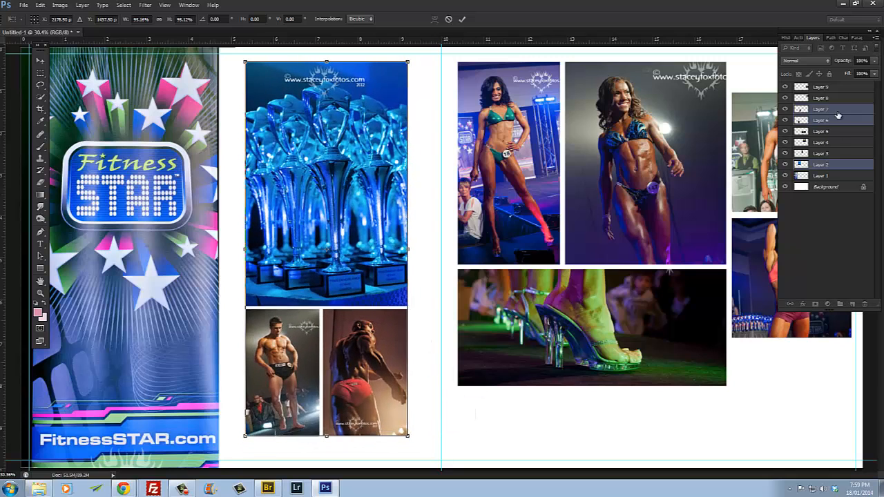
pyautogui.scroll(-3, 341, 327)
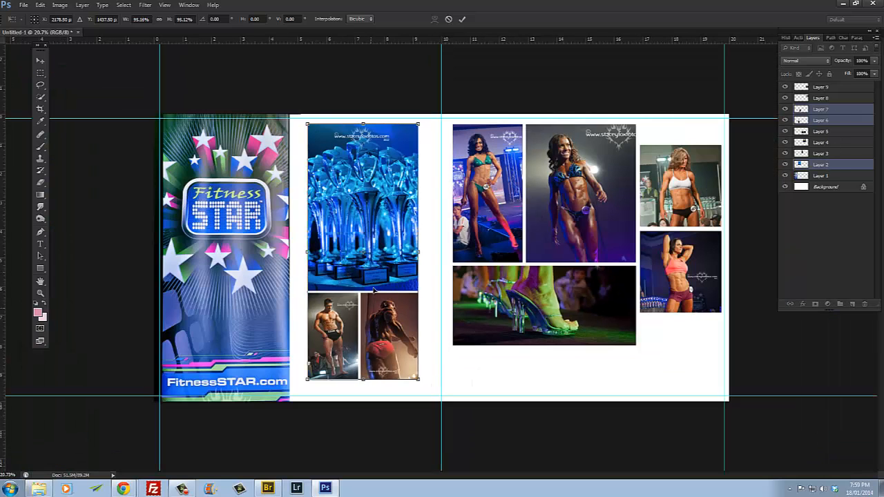
# - Reposition the scaled trophy group to X 2109.5 px, Y 1480.5 px, vertically centered between the guides, and apply the transformation
pyautogui.moveTo(363, 227); pyautogui.dragTo(355, 229)
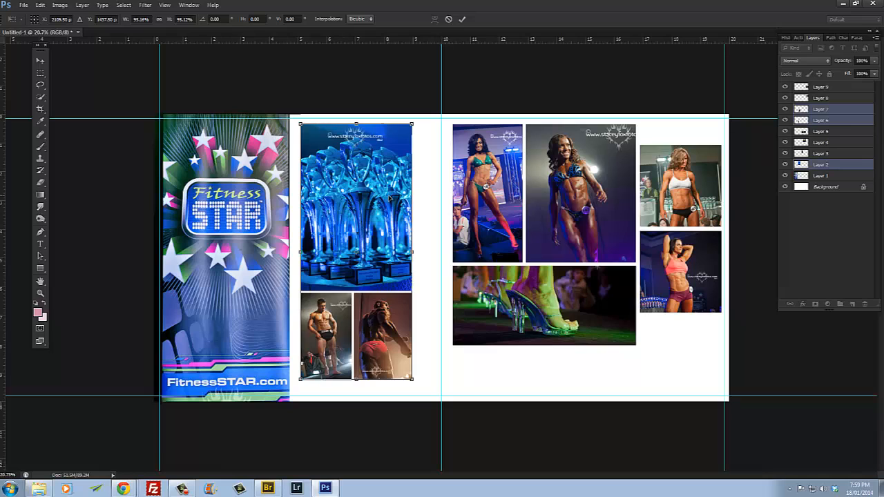
pyautogui.press('Down')
pyautogui.press('Down')
pyautogui.press('Down')
pyautogui.press('Down')
pyautogui.press('Down')
pyautogui.press('Down')
pyautogui.press('Down')
pyautogui.press('Down')
pyautogui.press('Down')
pyautogui.press('Down')
pyautogui.press('Down')
pyautogui.press('Down')
pyautogui.press('Down')
pyautogui.press('Down')
pyautogui.press('Down')
pyautogui.press('Down')
pyautogui.press('Down')
pyautogui.press('Down')
pyautogui.press('Down')
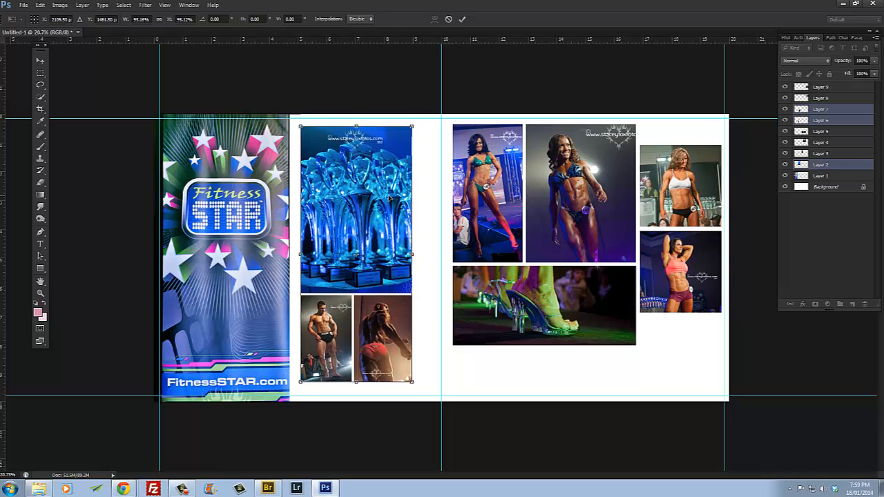
pyautogui.press('Down')
pyautogui.press('Down')
pyautogui.press('Down')
pyautogui.press('Down')
pyautogui.press('Down')
pyautogui.press('Down')
pyautogui.press('Down')
pyautogui.press('Down')
pyautogui.press('Down')
pyautogui.press('Down')
pyautogui.press('Down')
pyautogui.press('Down')
pyautogui.press('Down')
pyautogui.press('Down')
pyautogui.press('Down')
pyautogui.press('Up')
pyautogui.press('Up')
pyautogui.press('Up')
pyautogui.press('Up')
pyautogui.press('Up')
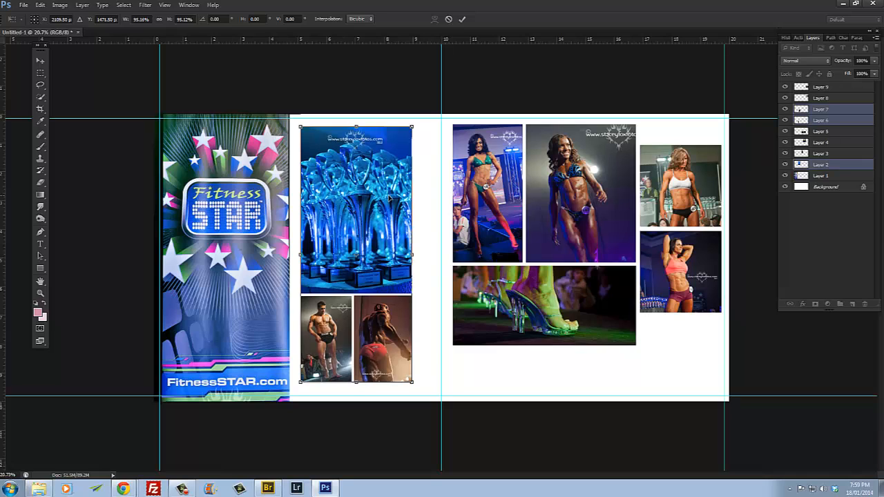
pyautogui.press('Down')
pyautogui.press('Down')
pyautogui.press('Down')
pyautogui.press('Down')
pyautogui.press('Down')
pyautogui.press('Down')
pyautogui.press('Down')
pyautogui.press('Down')
pyautogui.press('Down')
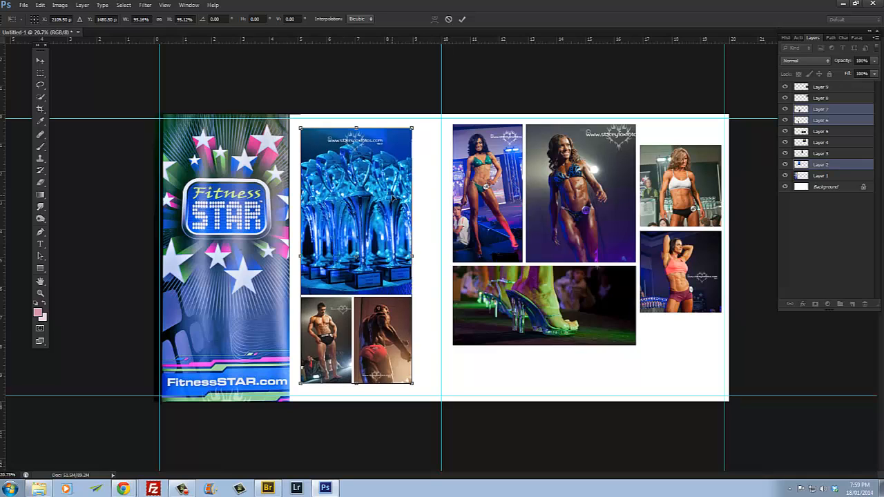
pyautogui.click(40, 61)
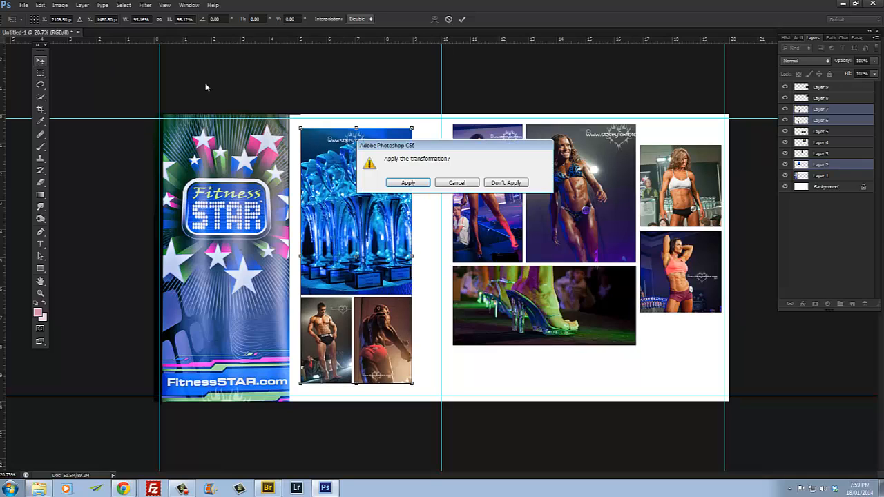
pyautogui.click(416, 183)
# - Select all five right-page photos, Layers 3, 4, 5, 8 and 9, and move them down to center them vertically between the guides
pyautogui.click(554, 201)
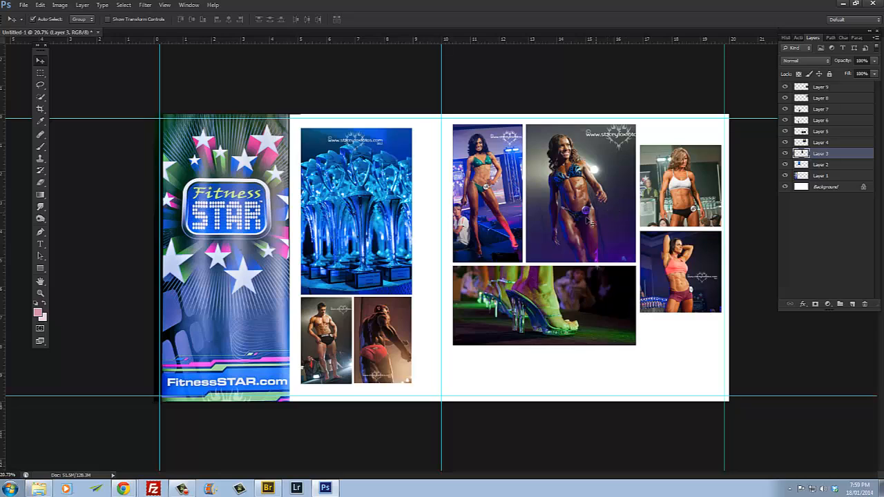
pyautogui.keyDown('shift'); pyautogui.click(676, 179); pyautogui.keyUp('shift')
pyautogui.keyDown('shift'); pyautogui.click(679, 235); pyautogui.keyUp('shift')
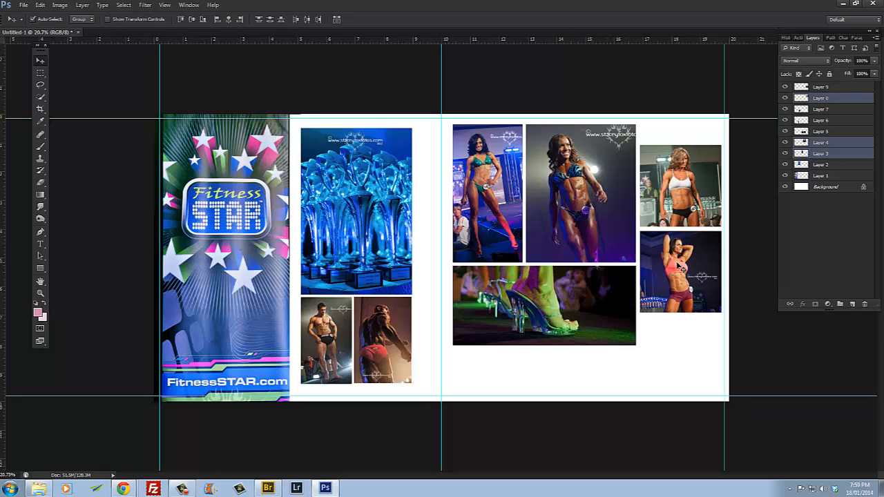
pyautogui.keyDown('shift'); pyautogui.click(677, 265); pyautogui.keyUp('shift')
pyautogui.keyDown('shift'); pyautogui.click(521, 307); pyautogui.keyUp('shift')
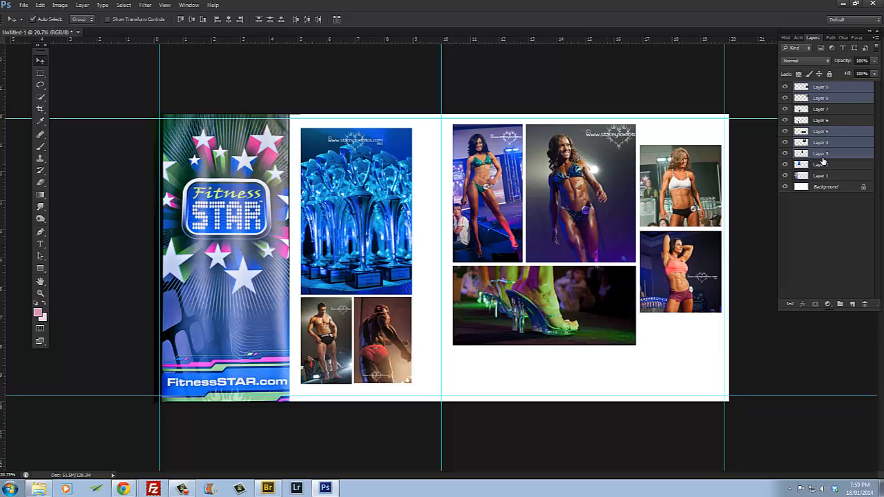
pyautogui.moveTo(579, 179); pyautogui.dragTo(574, 203)
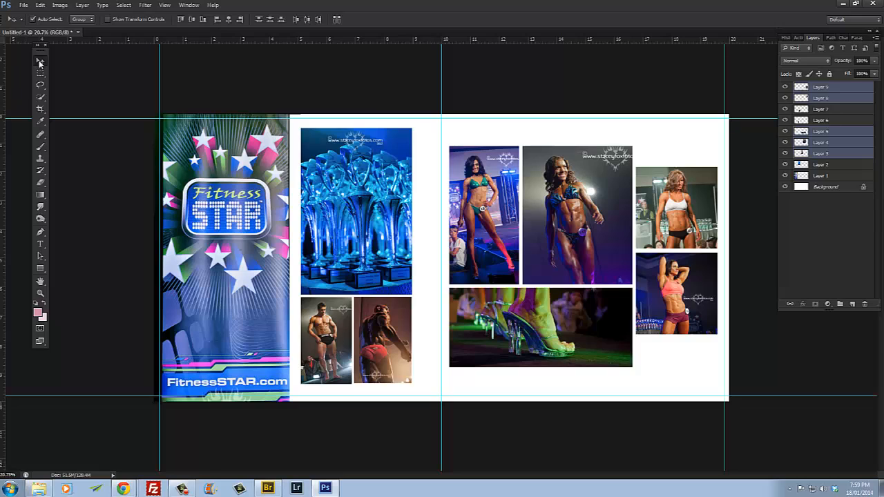
# - Rotate the trophy photo on Layer 2 by 90° clockwise and apply the transformation
pyautogui.click(435, 207)
pyautogui.click(491, 212)
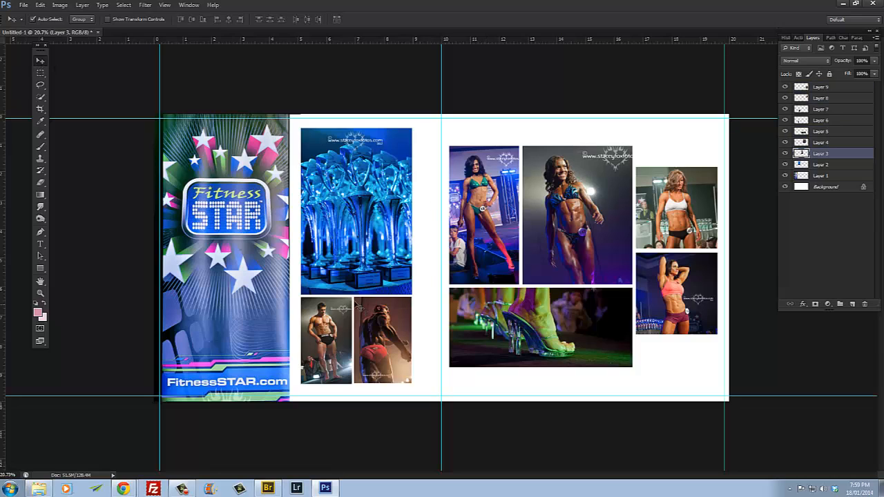
pyautogui.click(255, 272)
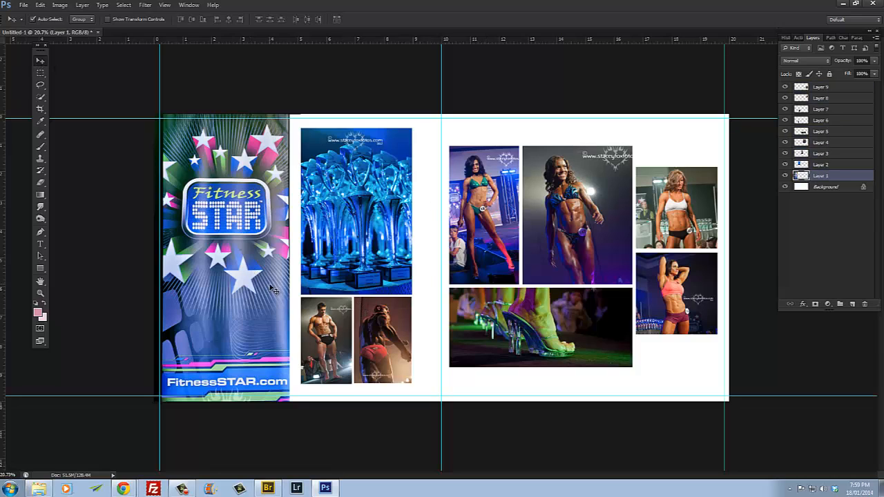
pyautogui.click(352, 219)
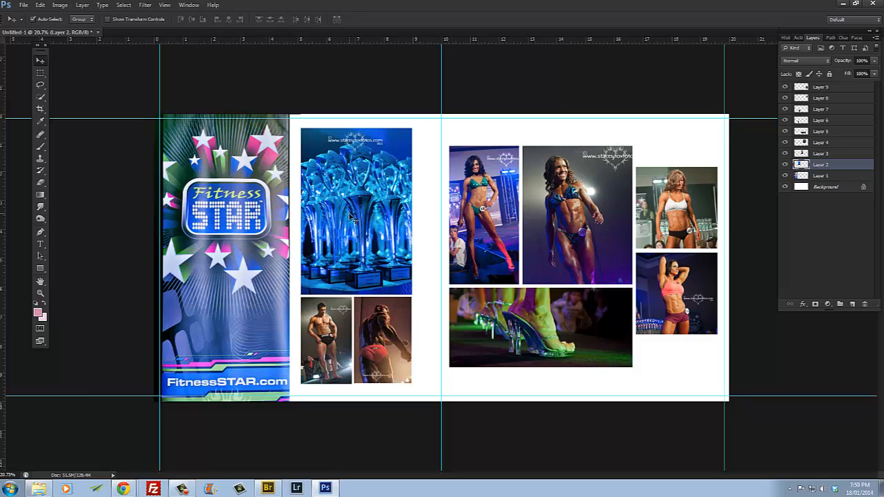
pyautogui.hotkey('ctrl', 't')
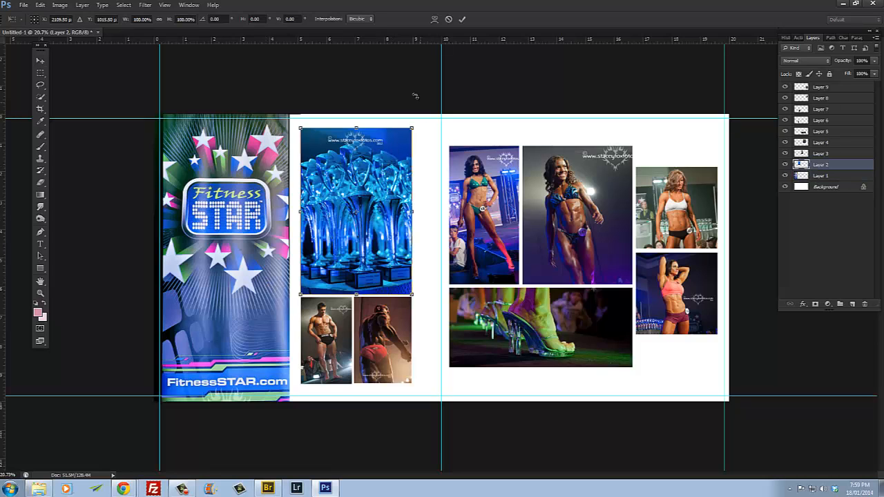
pyautogui.moveTo(414, 96); pyautogui.dragTo(473, 261)
pyautogui.press('Return')
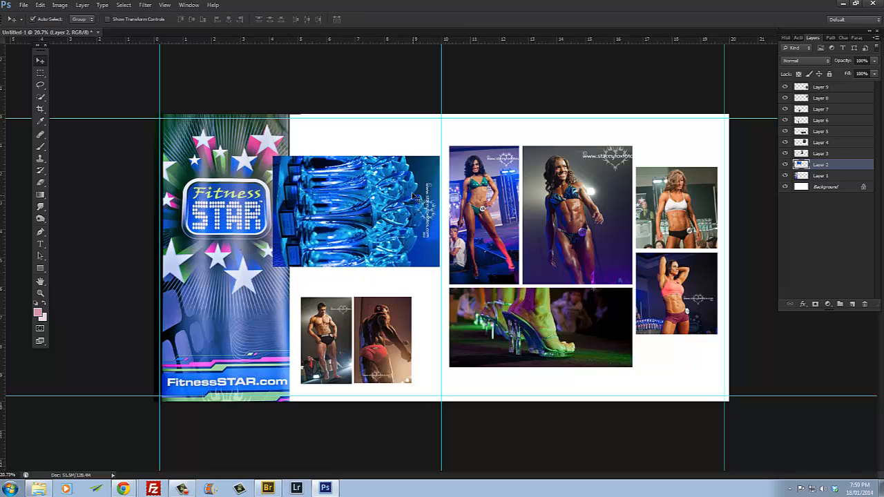
# - Scale the rotated trophy photo up proportionally to about 367%, position it to cover the whole two-page spread, and apply the transformation
pyautogui.hotkey('ctrl', 't')
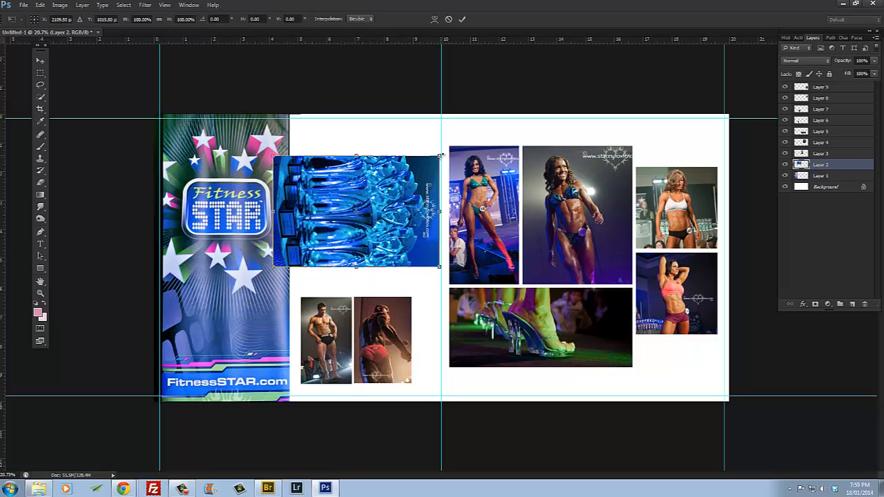
pyautogui.moveTo(440, 156); pyautogui.dragTo(662, 9)
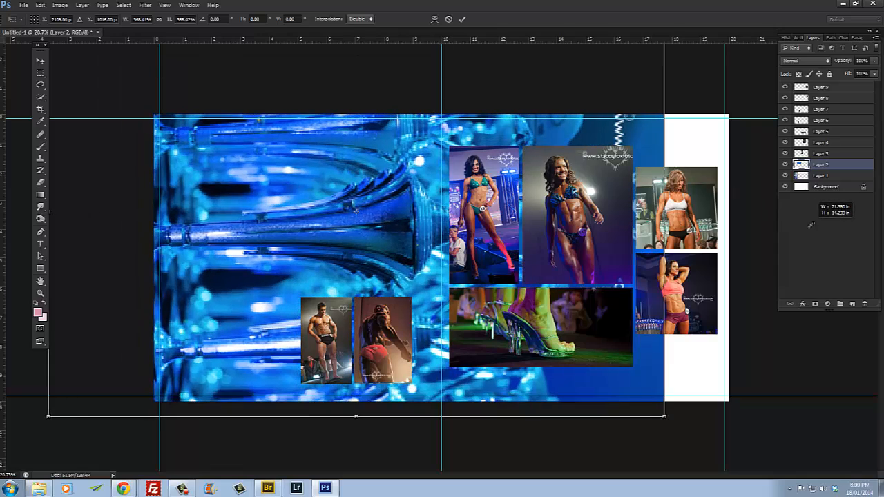
pyautogui.moveTo(280, 162); pyautogui.dragTo(379, 190)
pyautogui.hotkey('ctrl', '-')
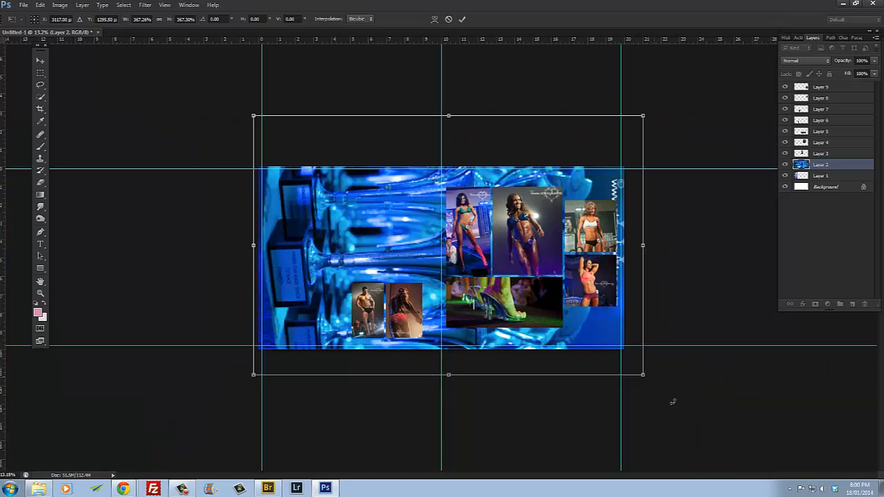
pyautogui.moveTo(644, 375); pyautogui.dragTo(645, 369)
pyautogui.press('Return')
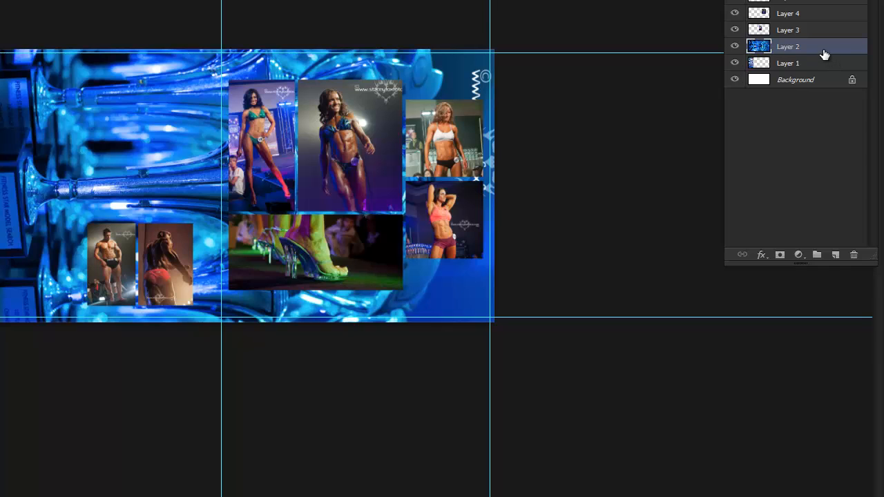
# - Place the trophy layer directly above the Background, beneath Layer 1, and lower its opacity to about 49%
pyautogui.moveTo(813, 45); pyautogui.dragTo(817, 69)
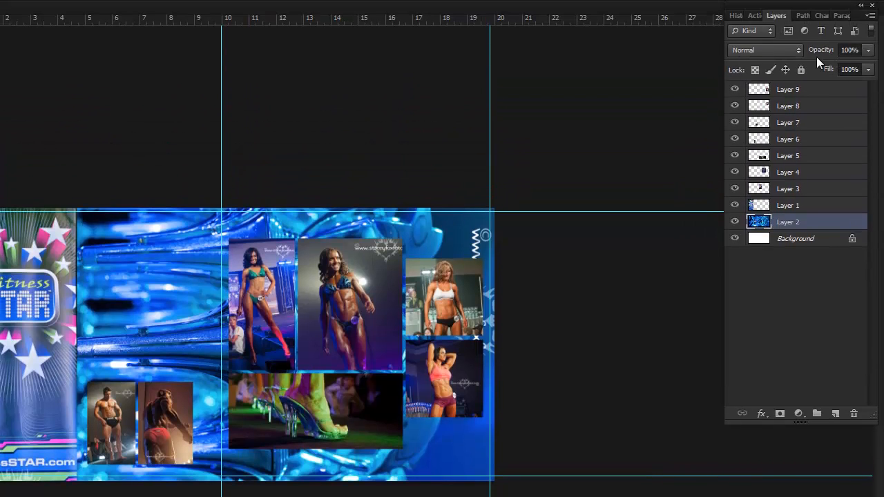
pyautogui.moveTo(868, 50); pyautogui.dragTo(811, 69)
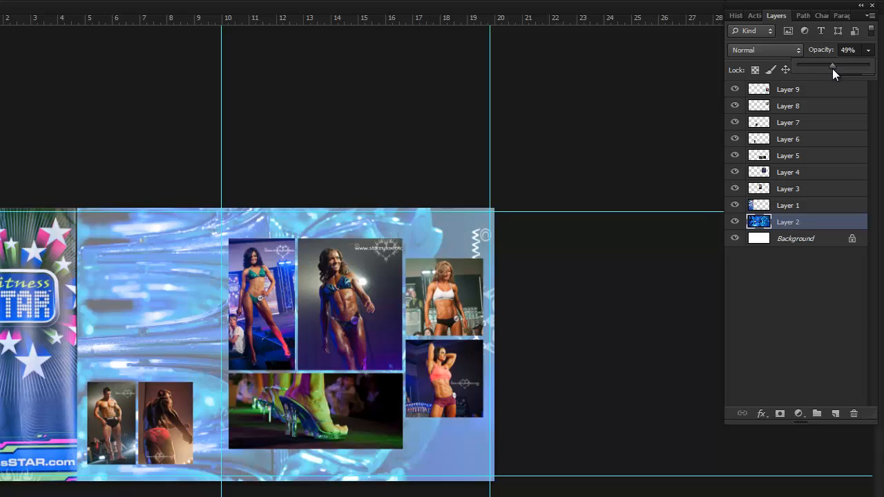
pyautogui.click(282, 364)
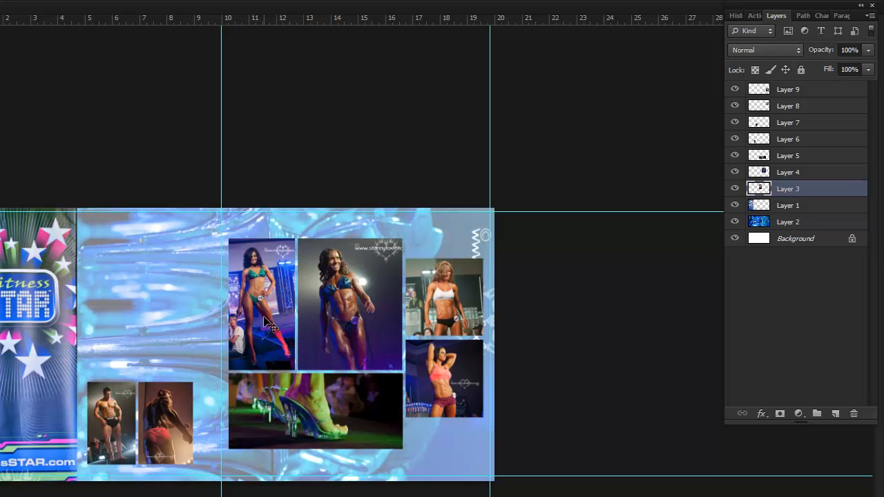
# - Select the Layer 6 and Layer 7 photos together and move them up into the upper part of the left page
pyautogui.click(123, 418)
pyautogui.keyDown('shift'); pyautogui.click(163, 422); pyautogui.keyUp('shift')
pyautogui.moveTo(159, 417); pyautogui.dragTo(166, 277)
# - Move the Layer 8 and Layer 9 pair beneath the two left-page photos, shifting both pairs up to fit above the lower guide
pyautogui.scroll(4, 477, 395)
pyautogui.click(447, 312)
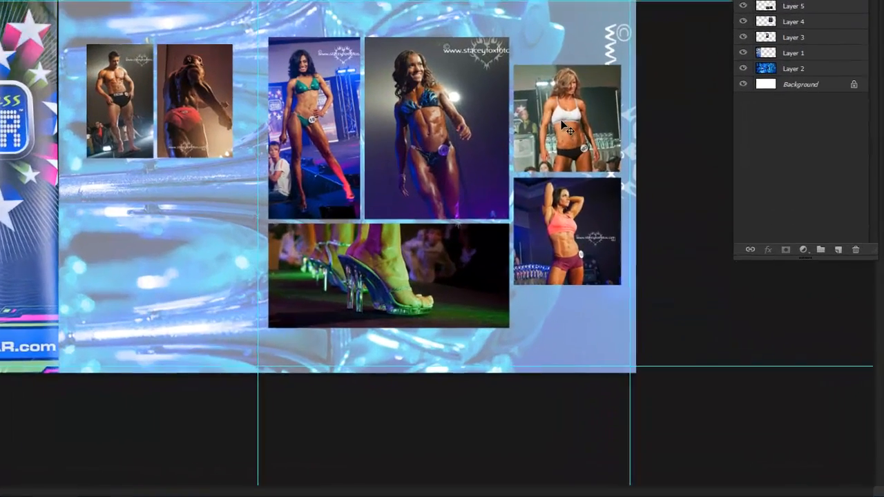
pyautogui.moveTo(655, 214); pyautogui.dragTo(355, 292)
pyautogui.moveTo(90, 221); pyautogui.dragTo(90, 213)
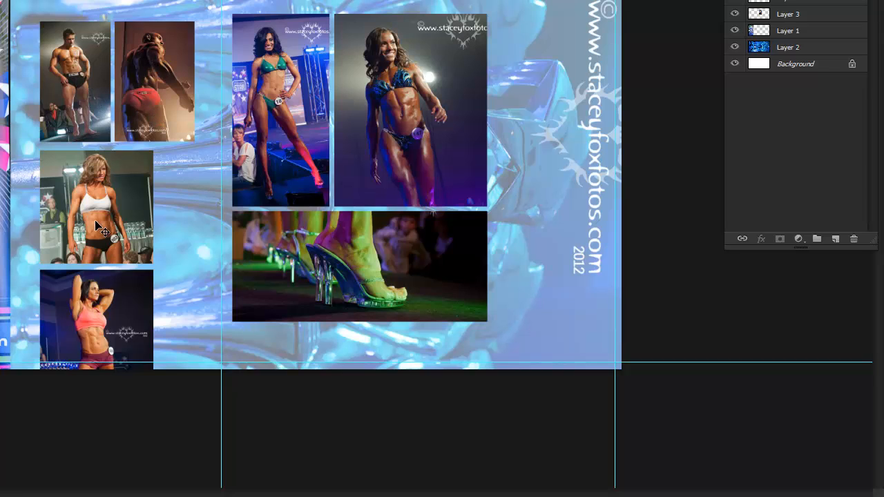
pyautogui.moveTo(85, 87); pyautogui.dragTo(62, 45)
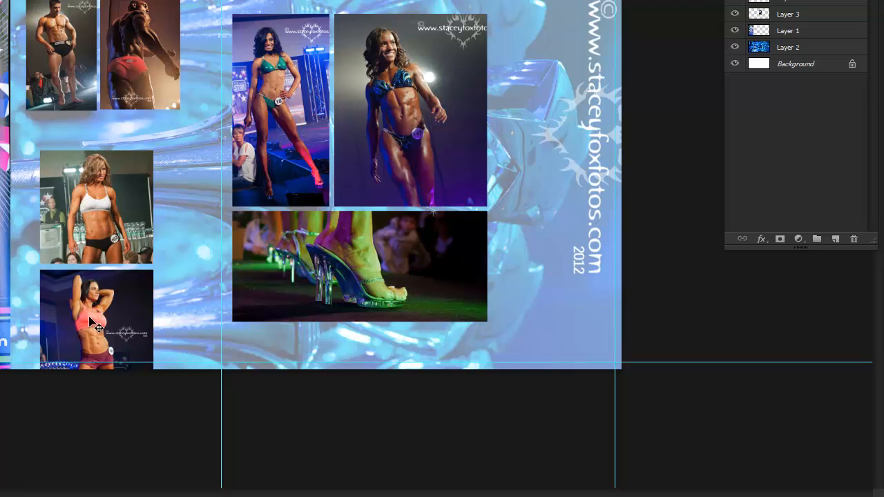
pyautogui.moveTo(98, 229); pyautogui.dragTo(80, 200)
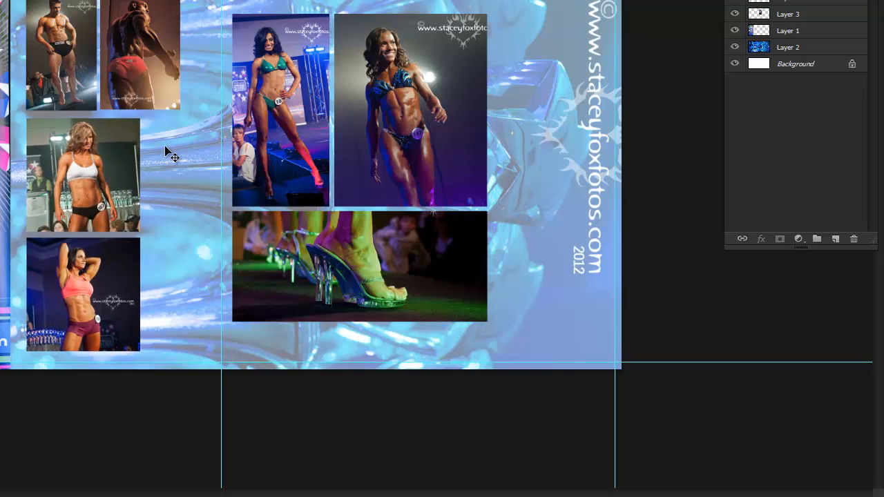
# - Move the Layer 9 photo back beside the Layer 4 photo, and spread the remaining left-page photos apart to leave a gap between them
pyautogui.click(178, 295)
pyautogui.moveTo(63, 304); pyautogui.dragTo(531, 80)
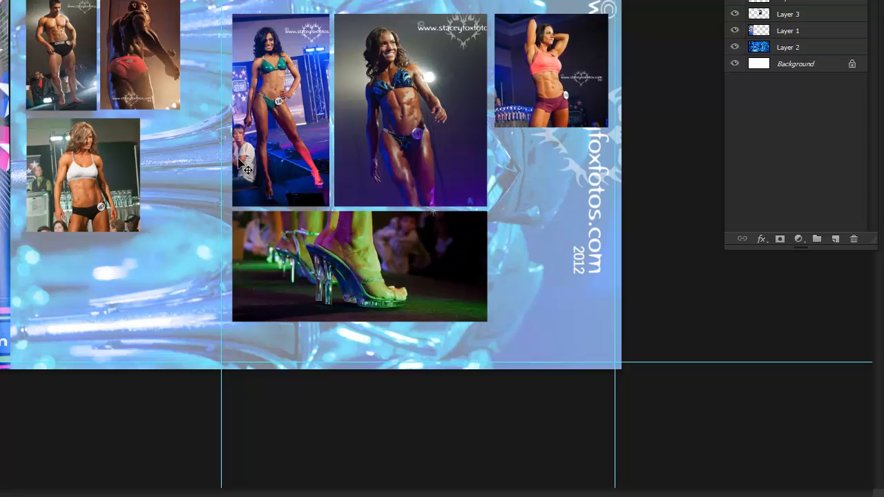
pyautogui.moveTo(90, 199); pyautogui.dragTo(116, 285)
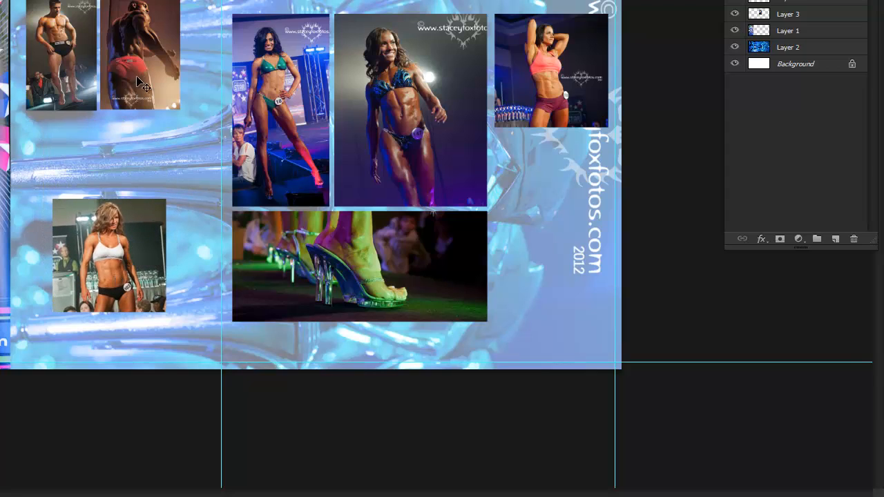
pyautogui.moveTo(143, 78); pyautogui.dragTo(149, 110)
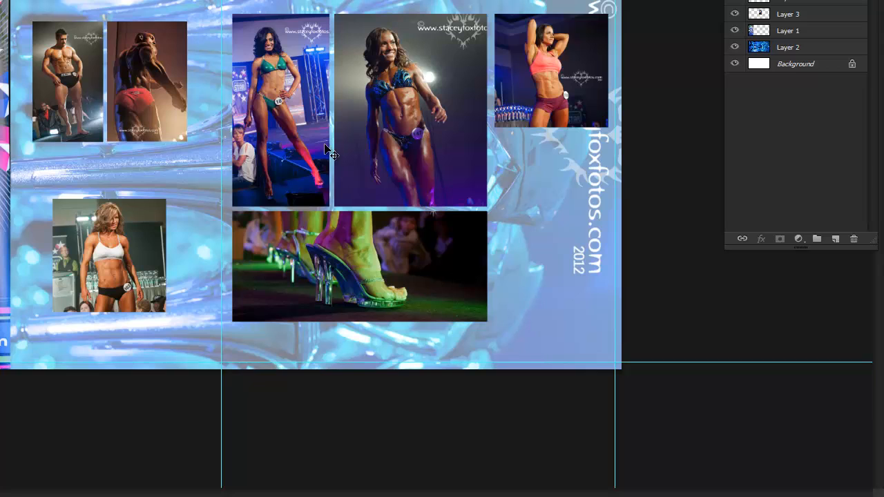
# - Lower the Layer 9 photo to the vertical middle of the neighbouring photo block and nudge it horizontally to even its side spacing
pyautogui.moveTo(530, 98); pyautogui.dragTo(549, 181)
pyautogui.press('Right')
pyautogui.press('Right')
pyautogui.press('Right')
pyautogui.press('Right')
pyautogui.press('Right')
pyautogui.press('Right')
pyautogui.press('Right')
pyautogui.press('Right')
pyautogui.press('Right')
pyautogui.press('Right')
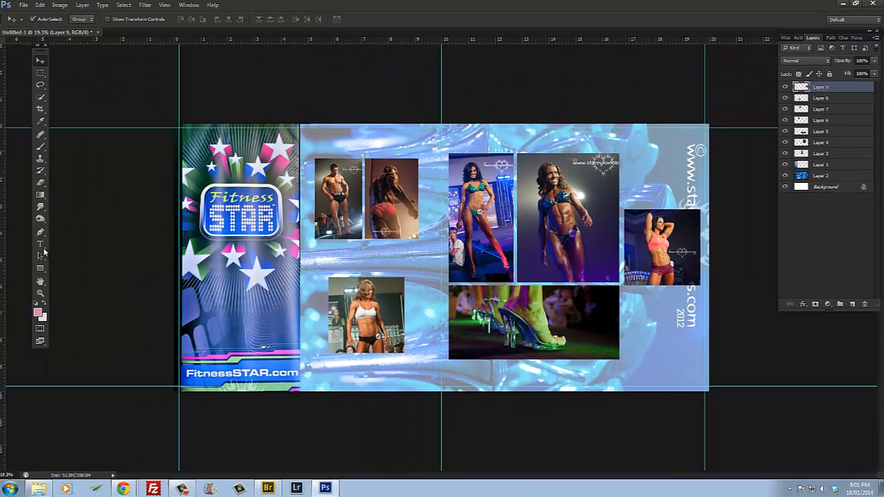
# - Try two lines of placeholder text in Arial Bold 12 pt beneath the Layer 6 and Layer 7 photos, and delete the text layer
pyautogui.click(41, 245)
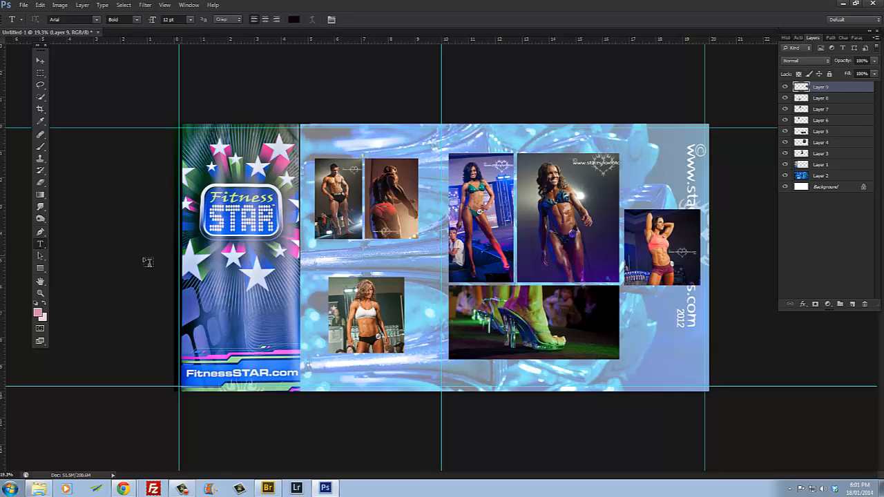
pyautogui.scroll(6, 331, 280)
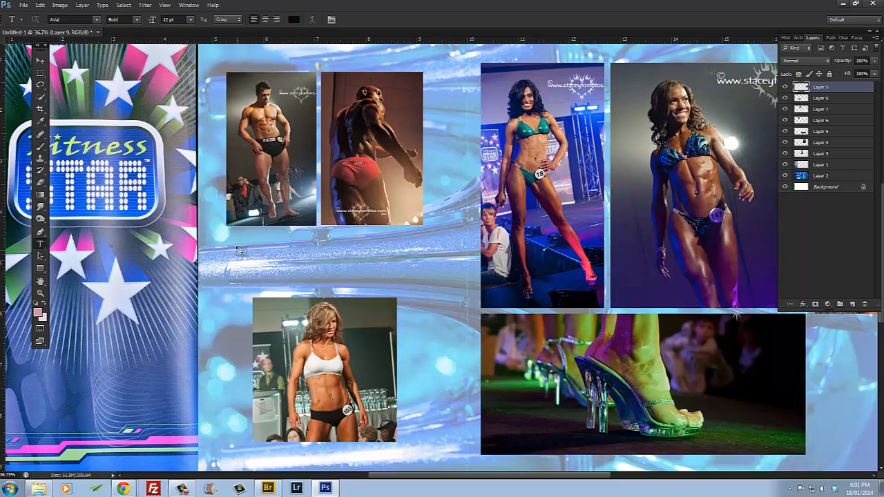
pyautogui.click(228, 240)
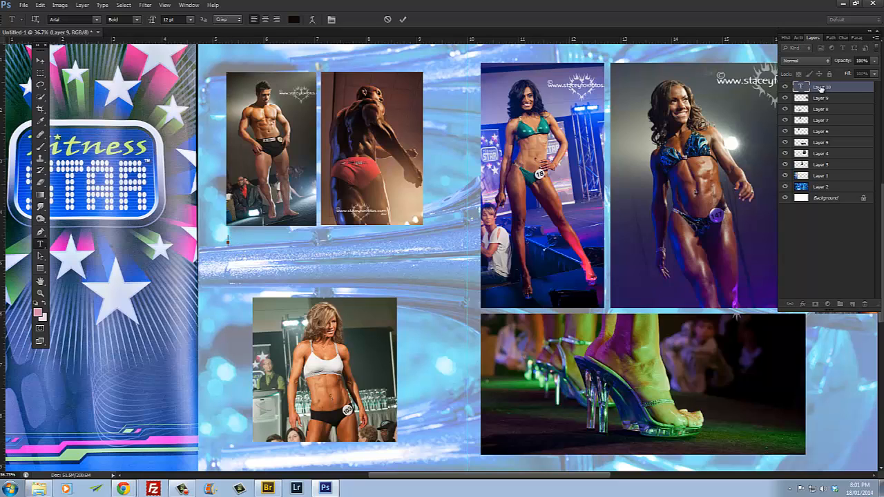
pyautogui.write('sahdjkashdjkasdhasjk')
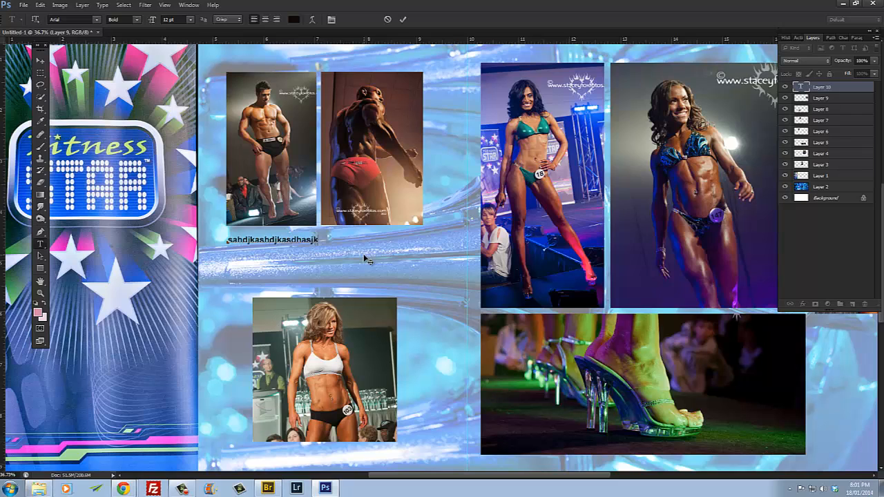
pyautogui.write('dhajkdhajkdhsjkdhasjkdhsajkdhaskdas')
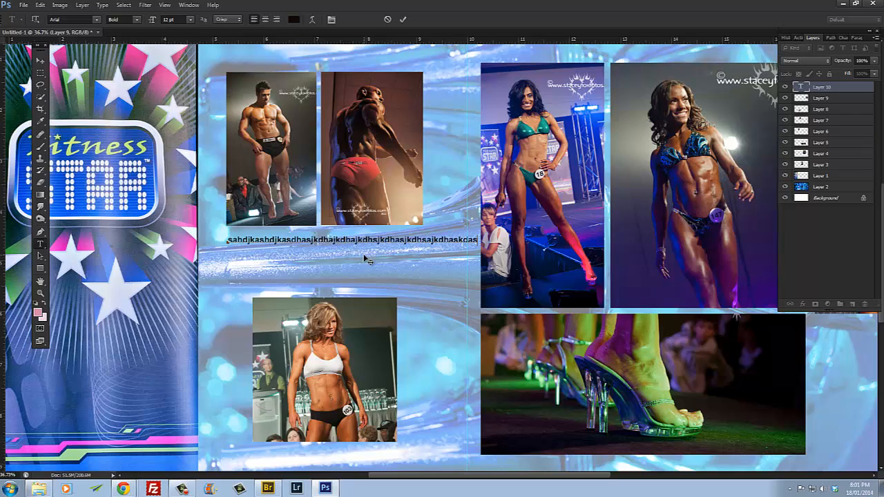
pyautogui.write('ahjdksahdjsahdkashdjaskdsahjdksahdsa')
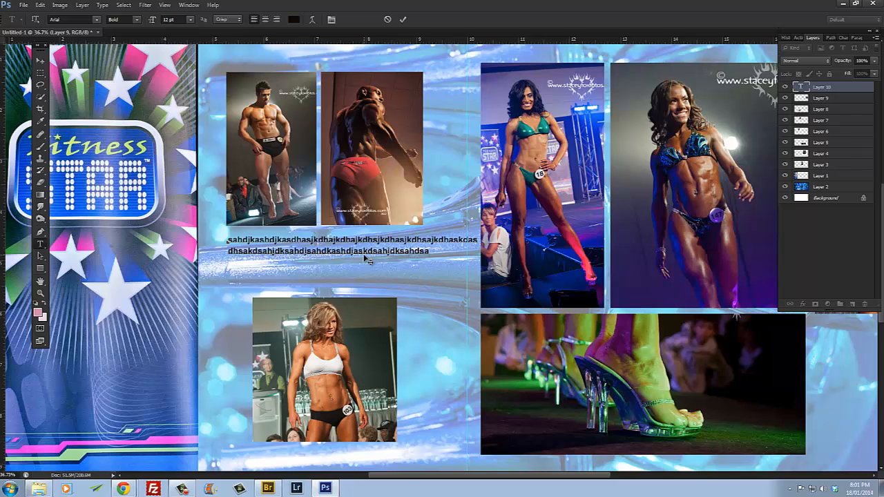
pyautogui.click(40, 61)
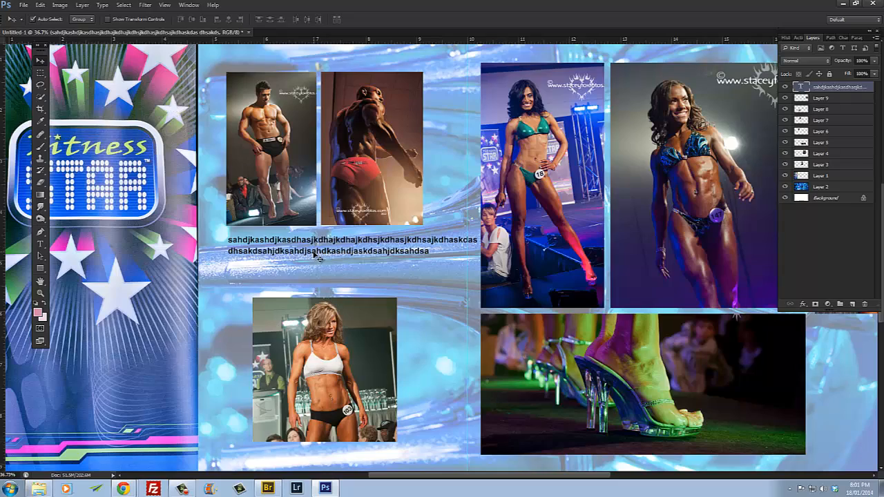
pyautogui.press('Delete')
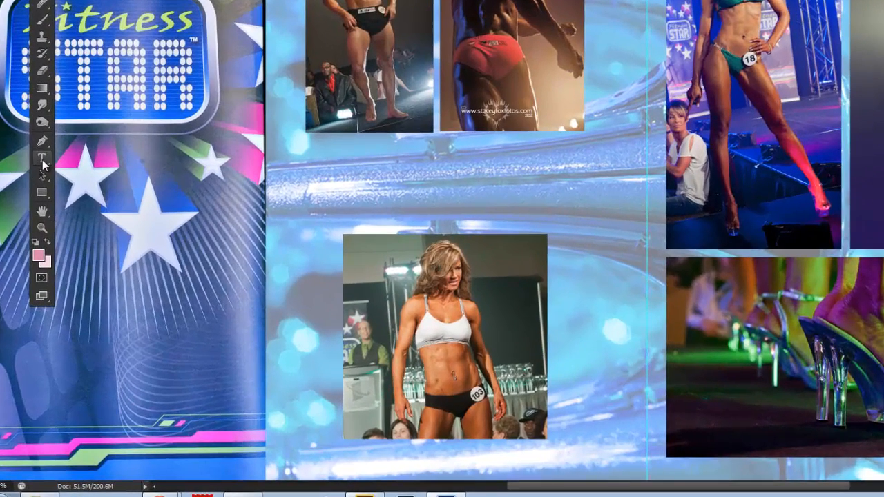
# - Draw a text box across the gap between the left-page photos, cancel it, and remove the faded trophy photo from behind the layout
pyautogui.click(42, 159)
pyautogui.moveTo(307, 141); pyautogui.dragTo(585, 223)
pyautogui.scroll(3, 399, 178)
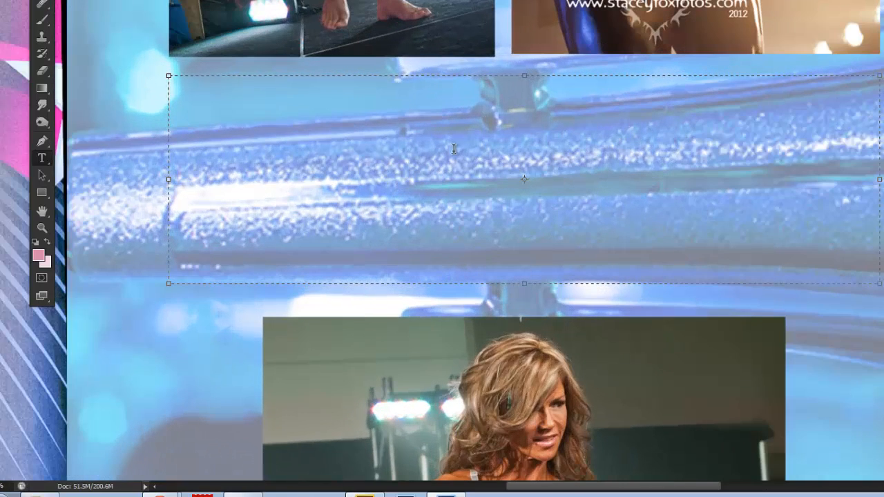
pyautogui.scroll(-1, 454, 148)
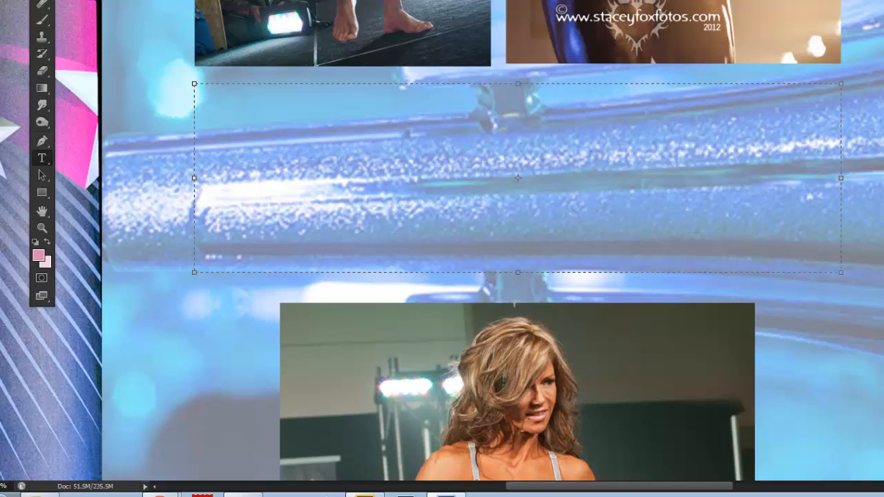
pyautogui.press('Escape')
pyautogui.press('Delete')
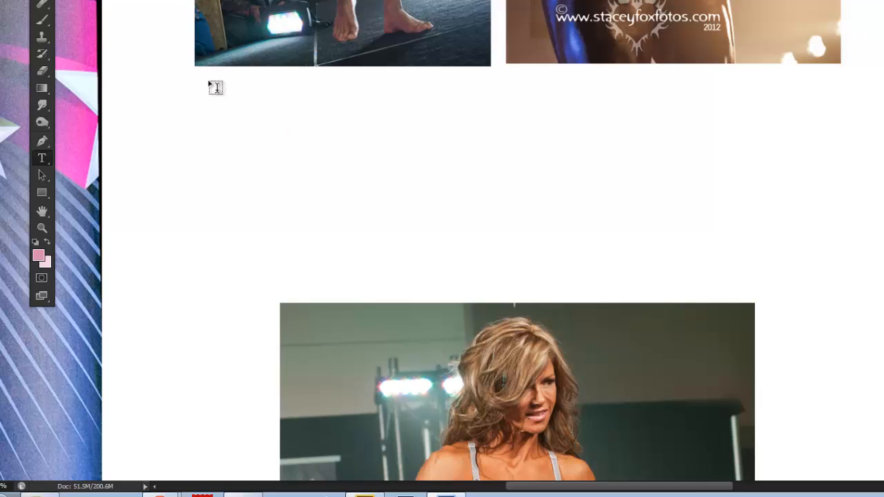
# - Draw a text box as wide as the two upper left-page photos in the gap beneath them and fill it with five lines of placeholder text
pyautogui.moveTo(194, 76); pyautogui.dragTo(842, 275)
pyautogui.write('dhasjkdhasjkdashjdksa')
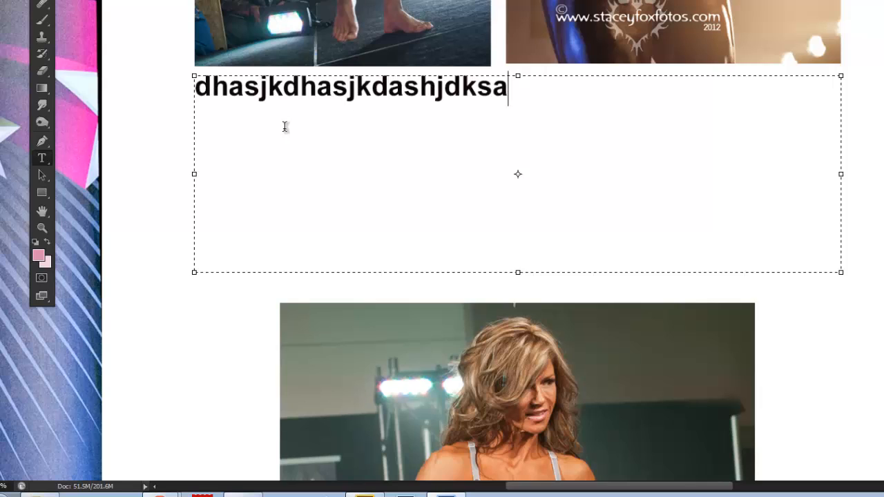
pyautogui.write('hsdkahd ksahdjksahjdksahjdksahdjk')
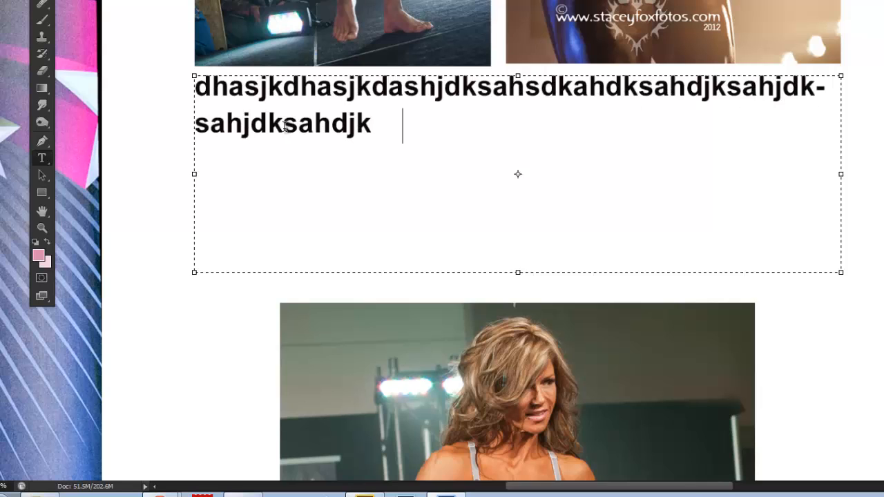
pyautogui.write('sadhsjkahdjkasdhsjkadhasjkdsahjkdas')
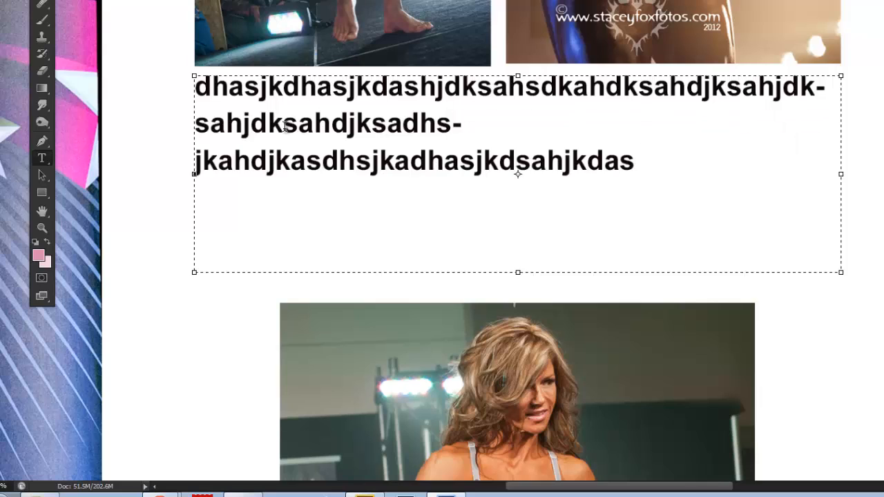
pyautogui.write('dshajka')
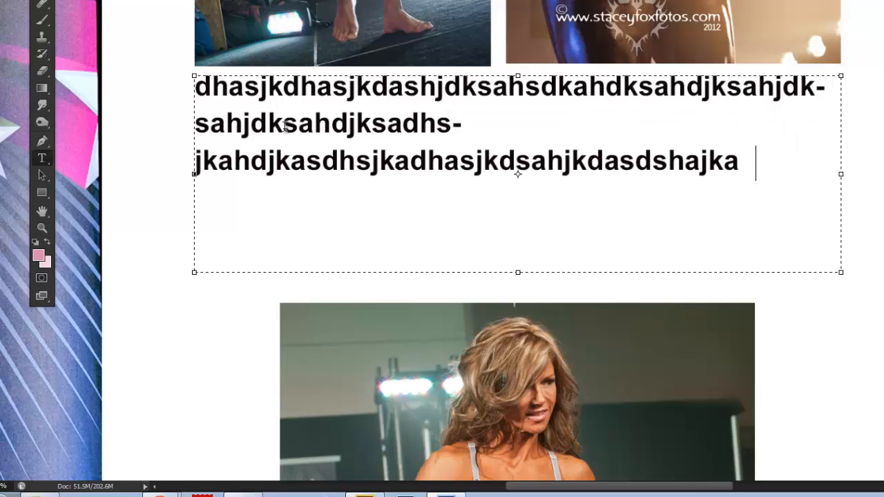
pyautogui.write('dhjdsahkdsahdsahkdsahjkdashjdksahjkdsahkdsh')
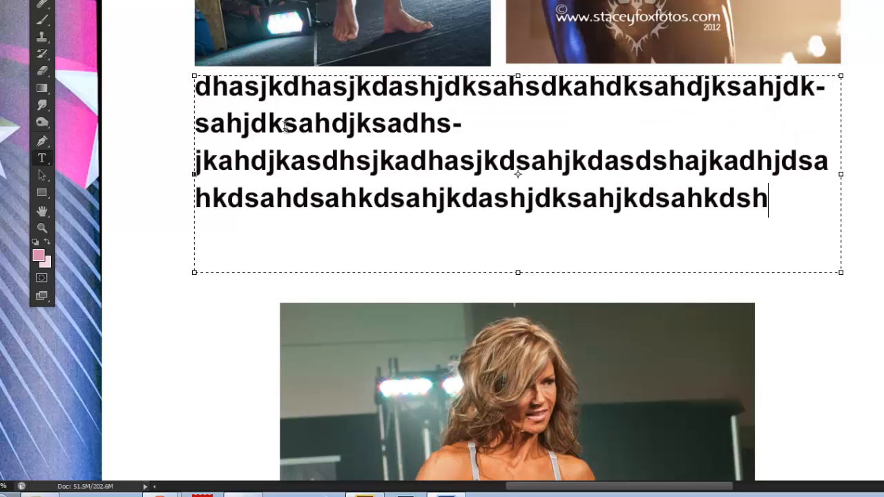
pyautogui.write('ajkdhsakdhasjkdashkdashdkashdksahask')
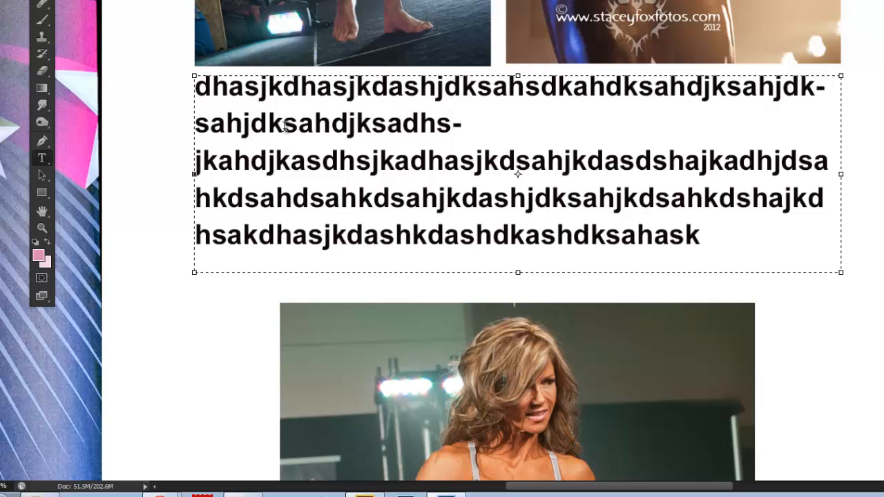
pyautogui.write('.')
# - Select all the placeholder text, try the Arthur and Aswell fonts on it, and settle on AucoinLight
pyautogui.hotkey('ctrl', 'a')
pyautogui.click(356, 166)
pyautogui.tripleClick(360, 168)
pyautogui.doubleClick(357, 167)
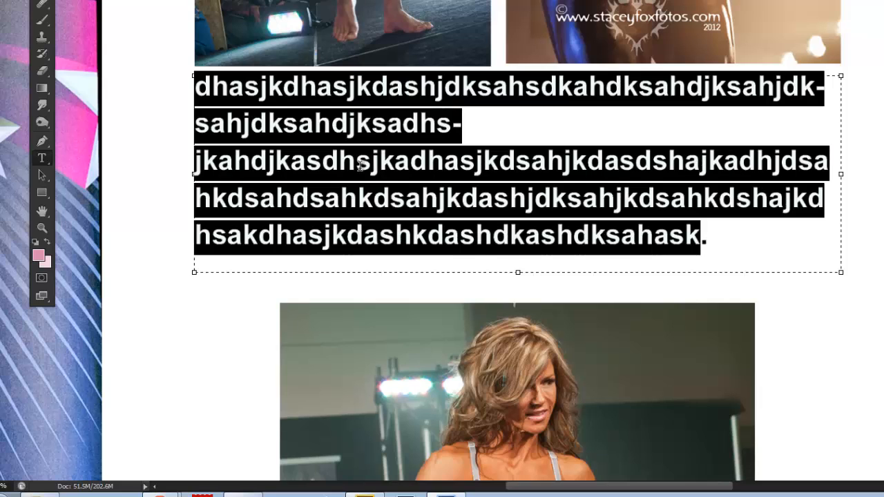
pyautogui.click(357, 167)
pyautogui.click(486, 125)
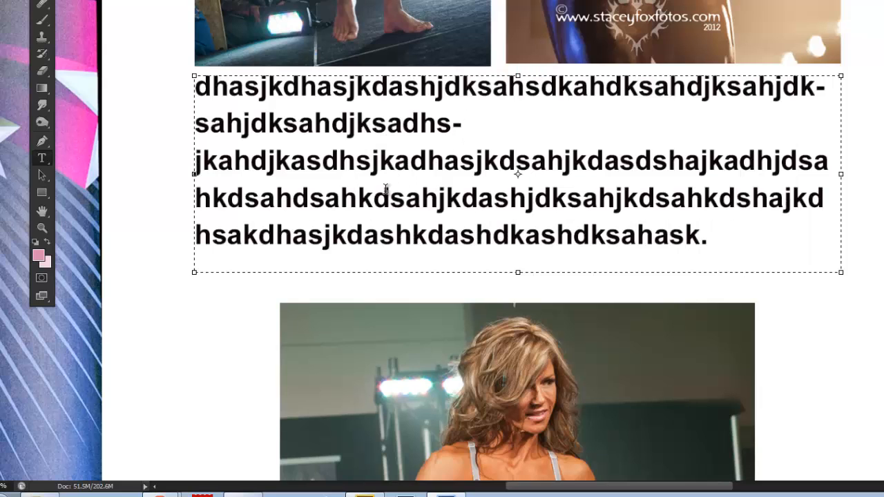
pyautogui.hotkey('ctrl', 'a')
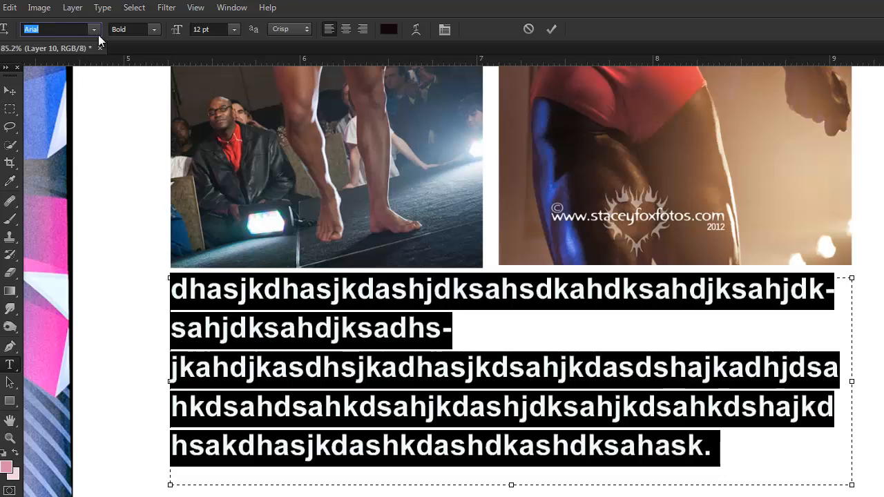
pyautogui.click(96, 31)
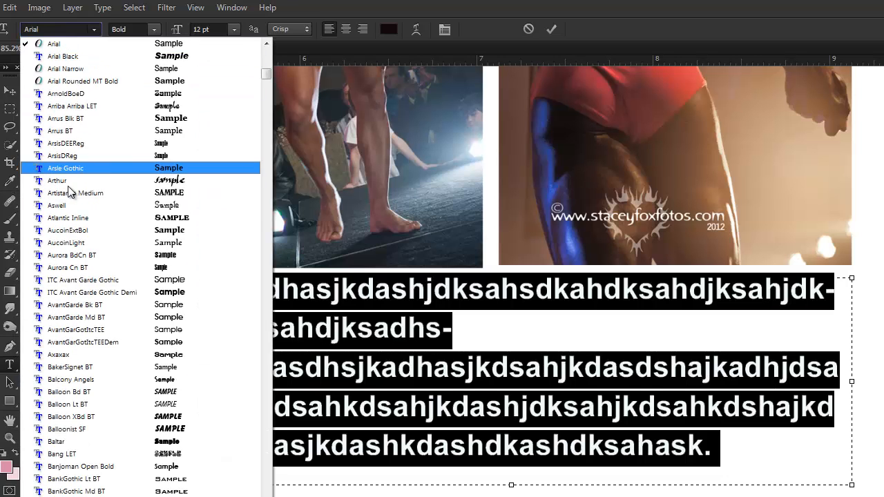
pyautogui.click(236, 172)
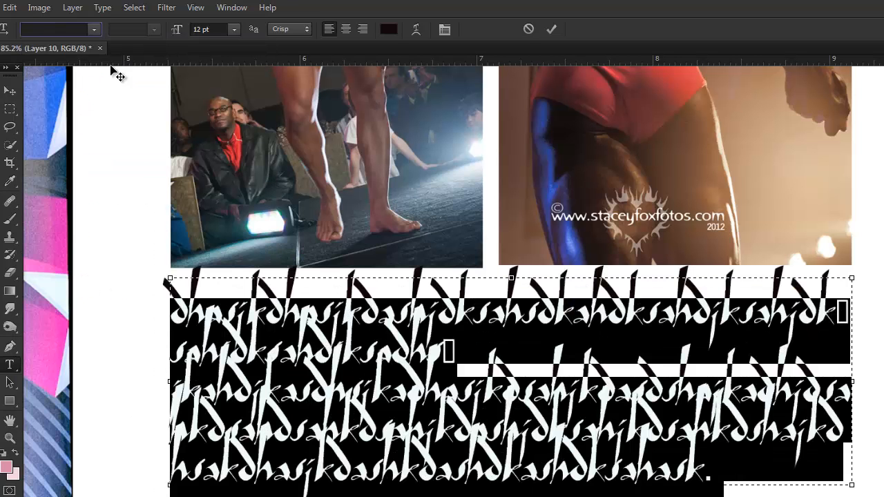
pyautogui.click(94, 30)
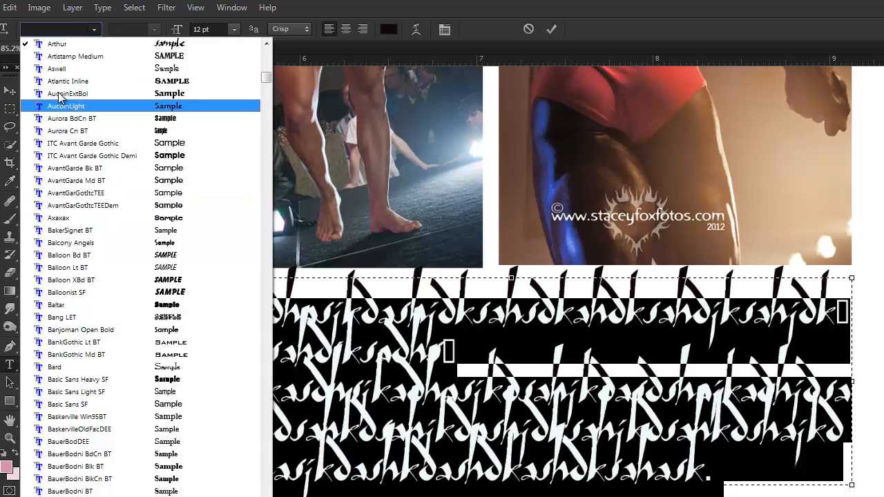
pyautogui.click(62, 69)
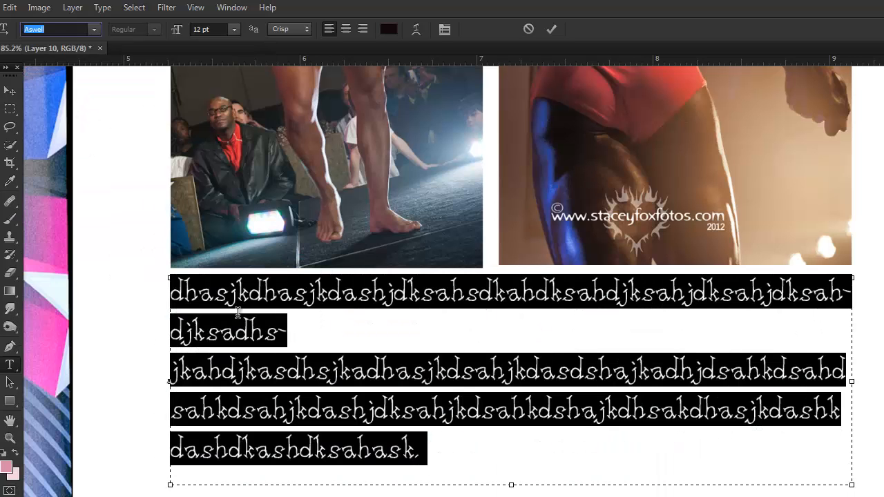
pyautogui.click(94, 29)
pyautogui.click(82, 84)
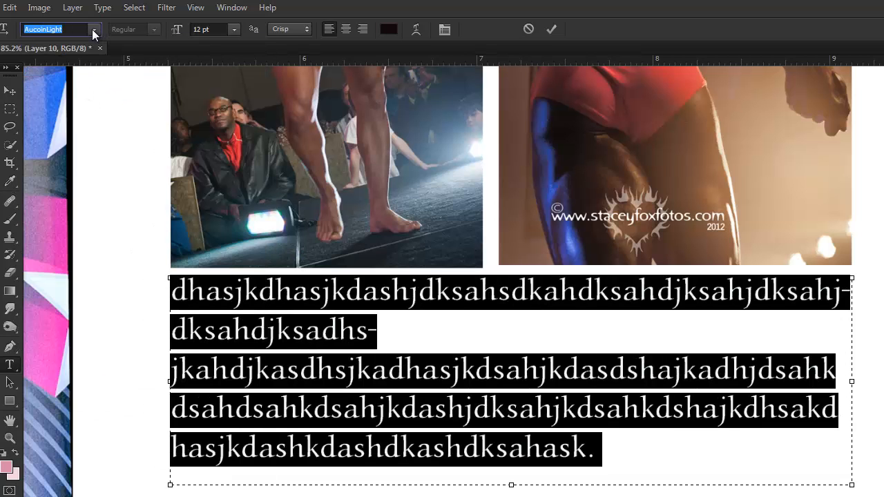
# - Try larger font sizes on the placeholder text and return it to 12 pt
pyautogui.doubleClick(199, 29)
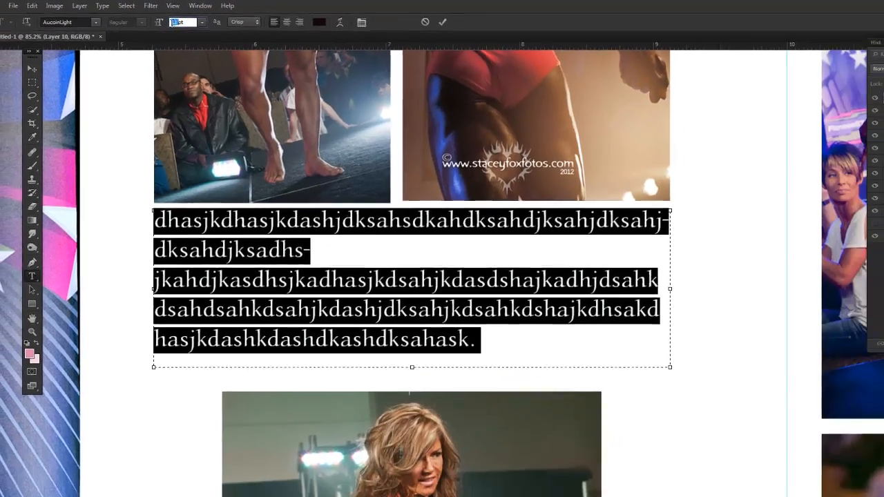
pyautogui.press('Up')
pyautogui.press('Up')
pyautogui.press('Up')
pyautogui.press('Up')
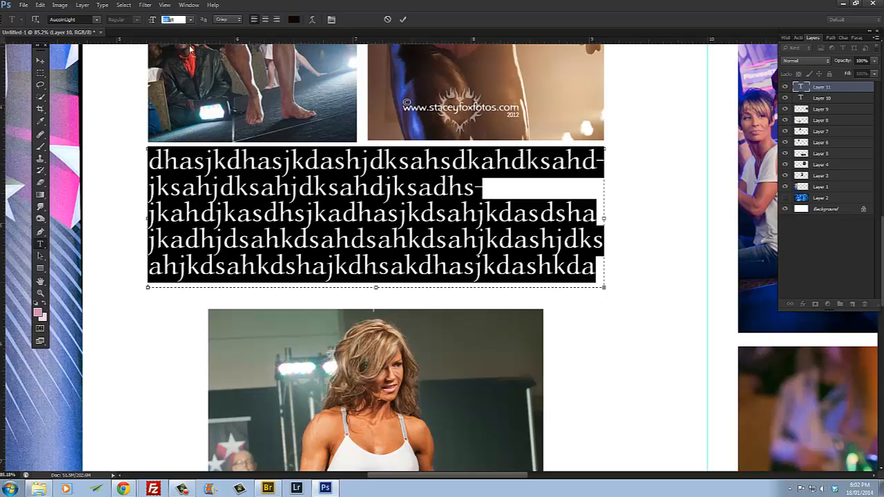
pyautogui.press('Down')
pyautogui.press('Down')
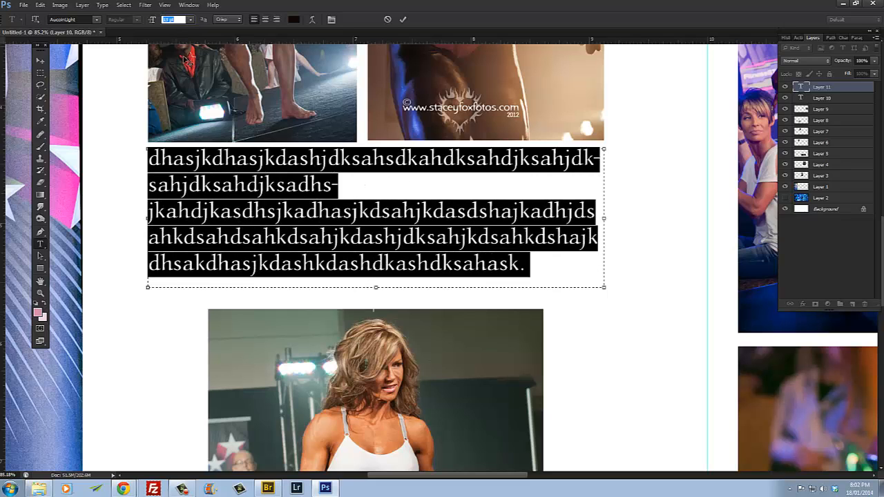
pyautogui.press('Down')
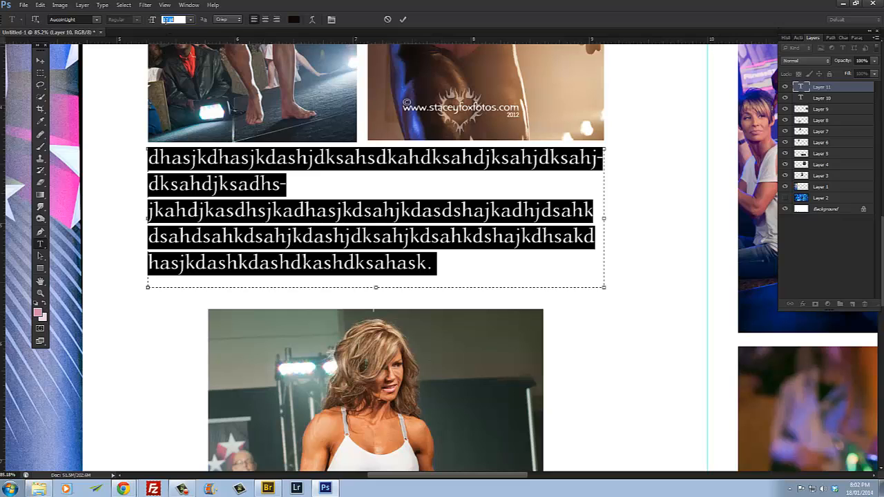
pyautogui.click(192, 20)
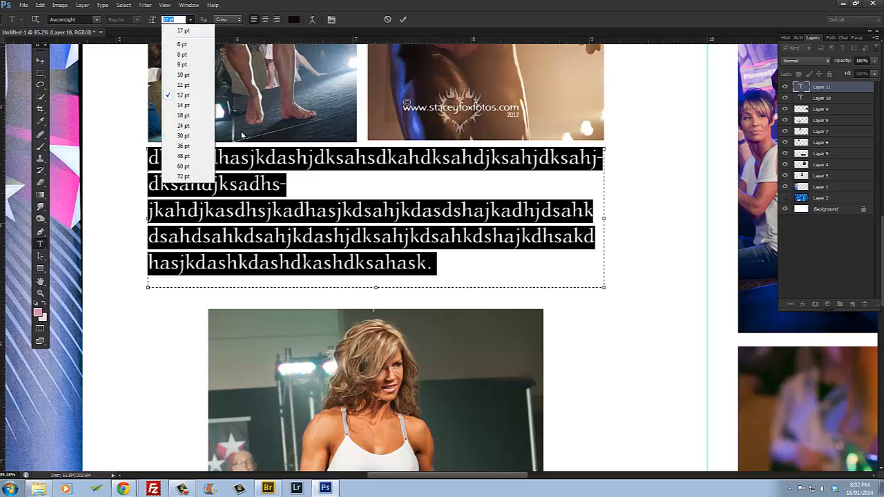
pyautogui.click(40, 62)
pyautogui.click(226, 183)
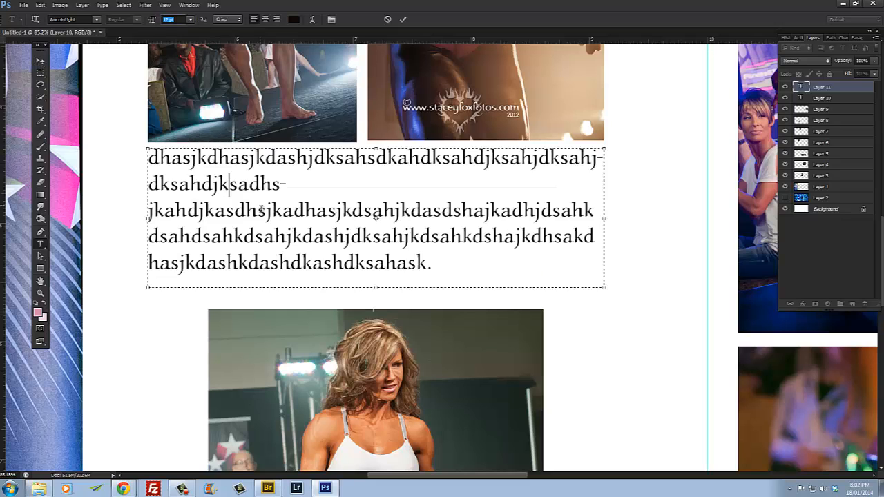
# - Select all the placeholder text, try centre and right alignment, and restore left alignment
pyautogui.click(225, 222)
pyautogui.hotkey('ctrl', 'a')
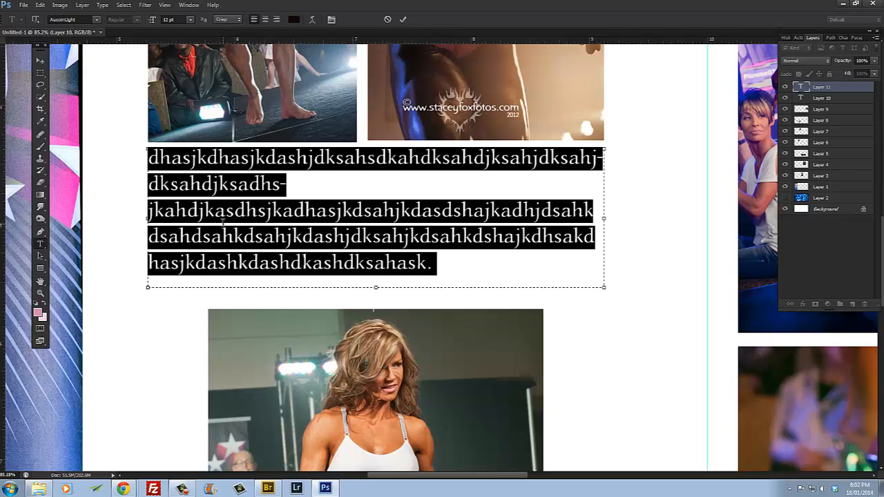
pyautogui.click(264, 20)
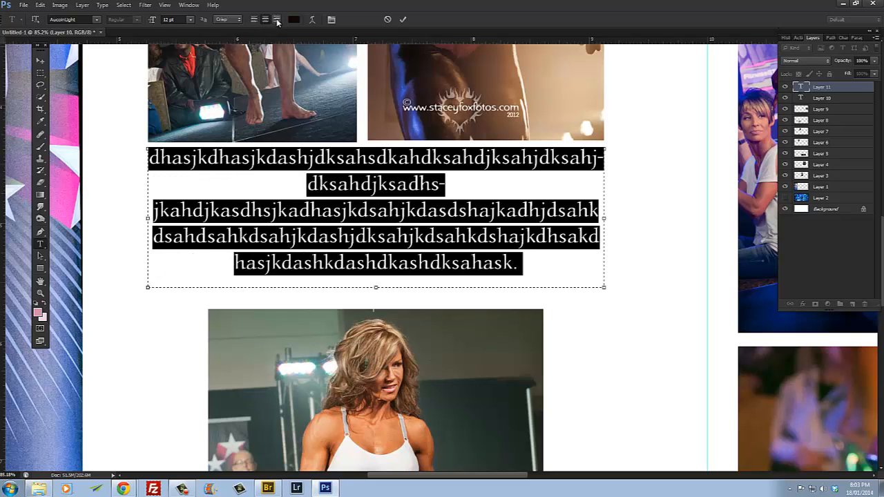
pyautogui.click(276, 20)
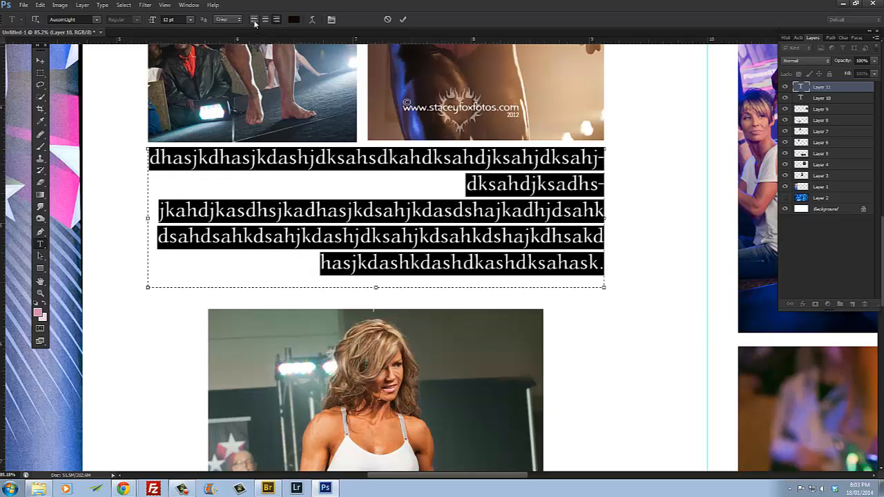
pyautogui.click(255, 20)
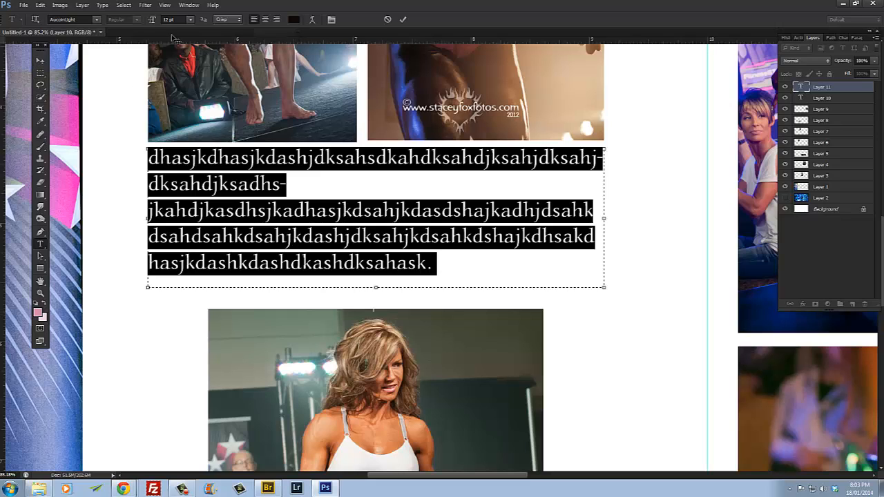
# - Show the Character settings, try widening the text's horizontal scale, and return it to 100%
pyautogui.click(189, 5)
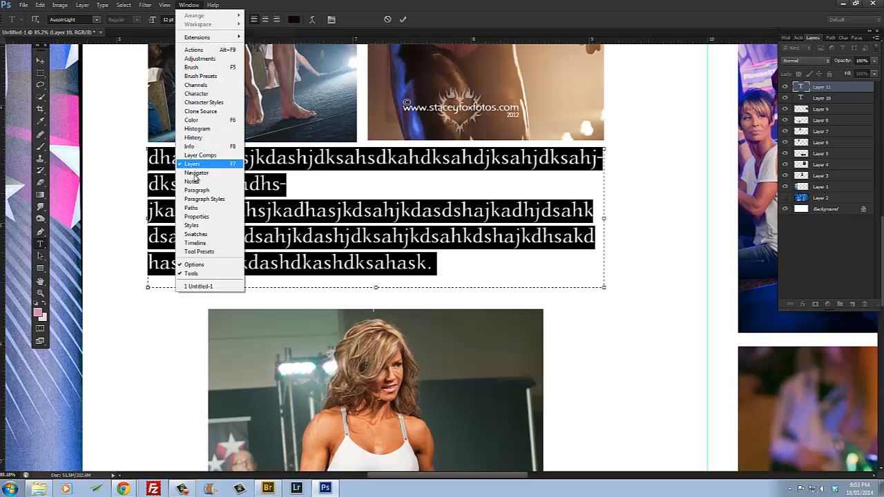
pyautogui.click(196, 93)
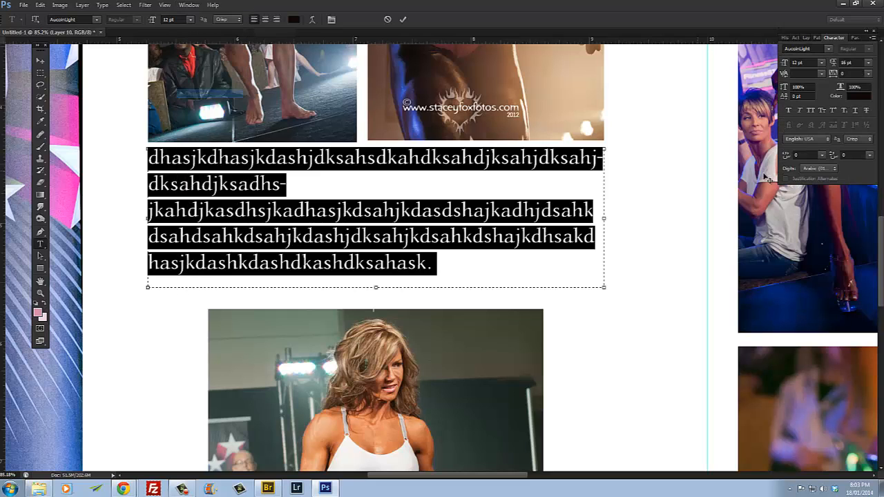
pyautogui.click(856, 87)
pyautogui.press('Up')
pyautogui.press('Up')
pyautogui.press('Up')
pyautogui.press('Up')
pyautogui.press('Up')
pyautogui.press('Up')
pyautogui.press('Up')
pyautogui.press('Up')
pyautogui.press('Up')
pyautogui.press('Up')
pyautogui.press('Up')
pyautogui.press('Up')
pyautogui.press('Up')
pyautogui.press('Up')
pyautogui.press('Up')
pyautogui.press('Up')
pyautogui.press('Up')
pyautogui.press('Up')
pyautogui.press('Up')
pyautogui.press('Up')
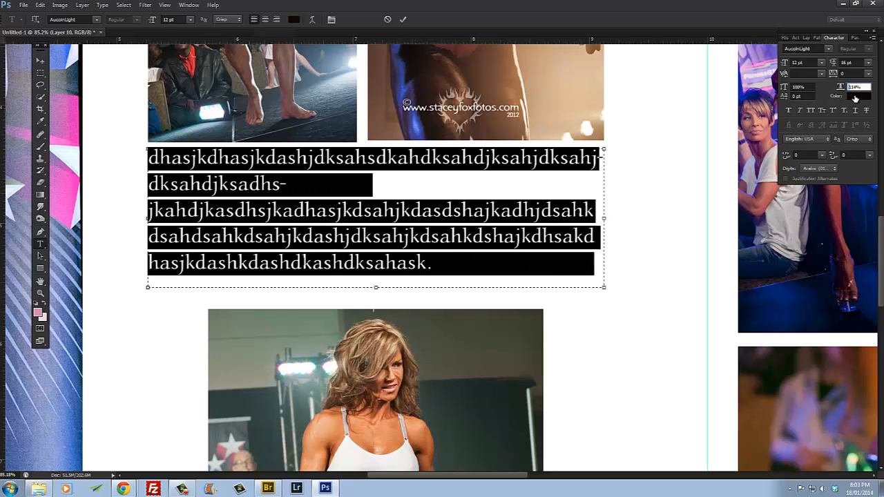
pyautogui.press('Down')
pyautogui.press('Down')
pyautogui.press('Down')
pyautogui.press('Down')
pyautogui.press('Down')
pyautogui.press('Down')
pyautogui.press('Down')
pyautogui.press('Down')
pyautogui.press('Down')
pyautogui.press('Down')
pyautogui.press('Down')
pyautogui.press('Down')
pyautogui.press('Down')
pyautogui.press('Down')
pyautogui.press('Down')
pyautogui.press('Down')
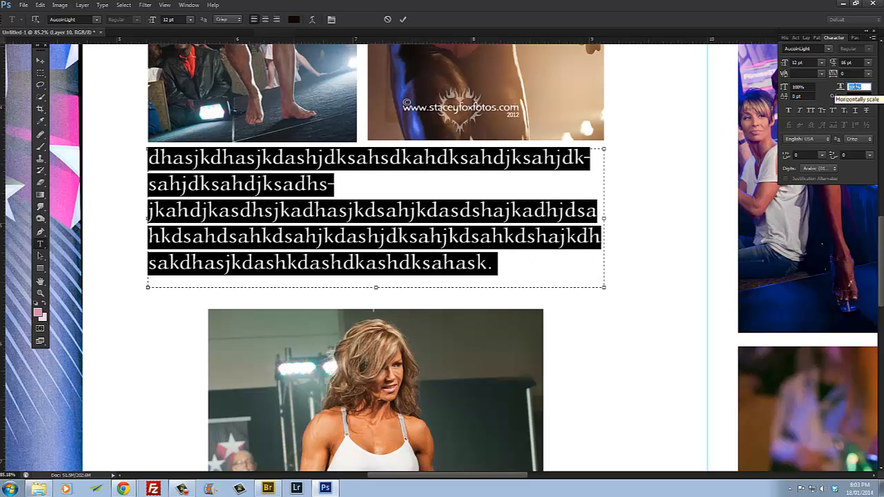
pyautogui.press('Down')
pyautogui.press('Down')
pyautogui.press('Down')
pyautogui.press('Down')
pyautogui.press('Down')
pyautogui.press('Down')
pyautogui.press('Down')
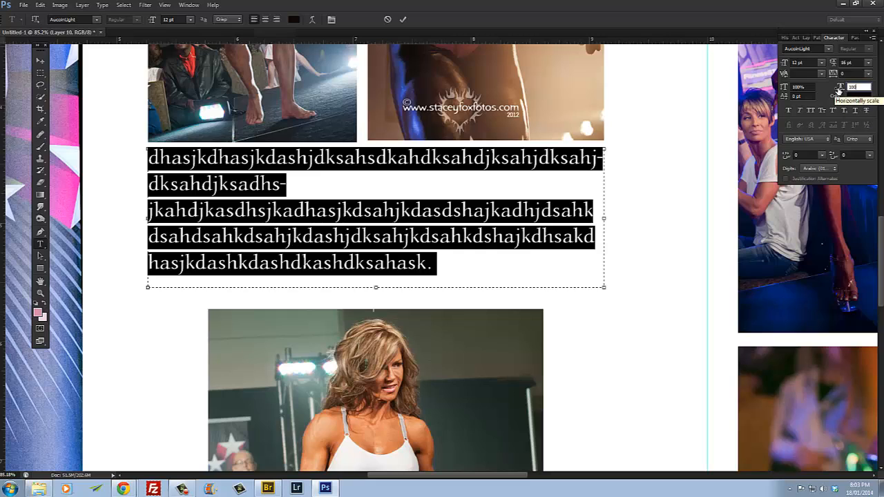
# - Try several tighter line spacings on the selected placeholder text and settle on 14 pt leading
pyautogui.click(845, 62)
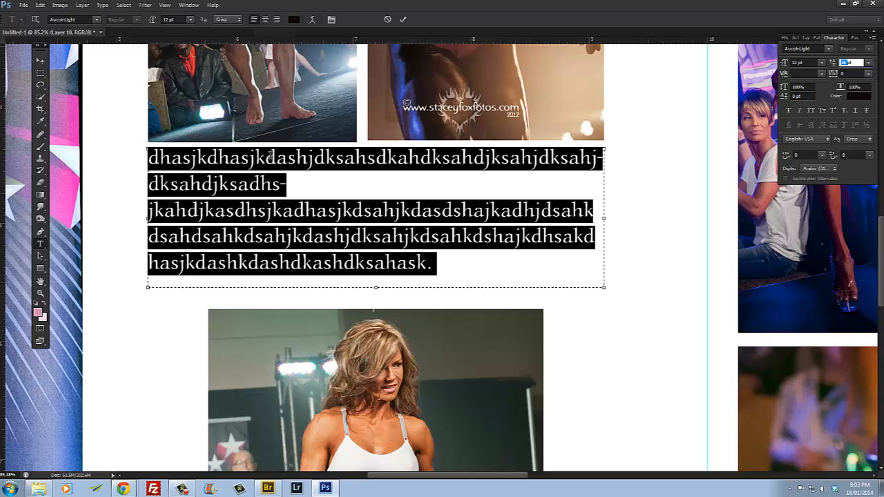
pyautogui.press('Down')
pyautogui.press('Down')
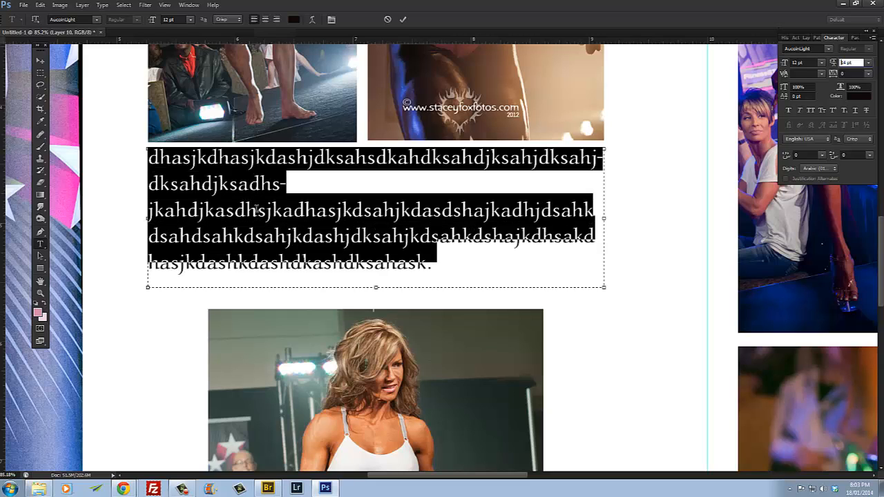
pyautogui.press('Down')
pyautogui.press('Down')
pyautogui.press('Down')
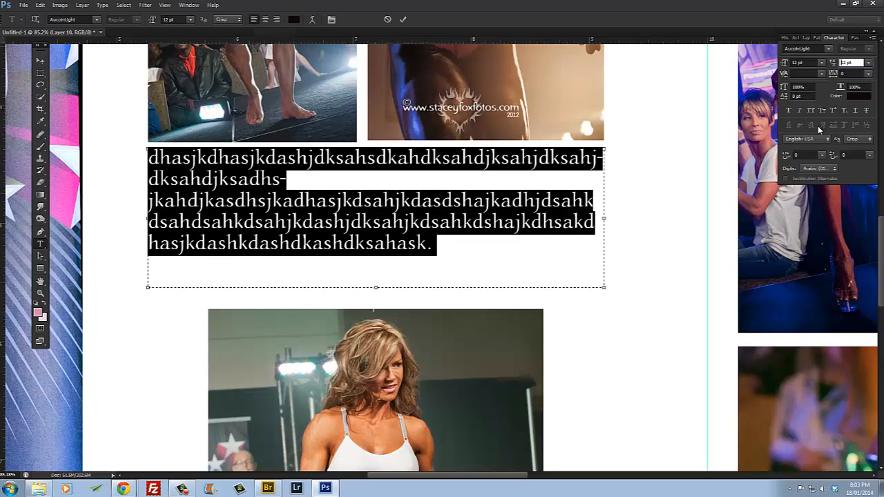
pyautogui.press('Up')
pyautogui.press('Up')
pyautogui.press('Up')
pyautogui.press('Up')
pyautogui.press('Up')
pyautogui.press('Down')
pyautogui.press('Down')
pyautogui.press('Down')
pyautogui.press('Down')
pyautogui.press('Down')
pyautogui.press('Down')
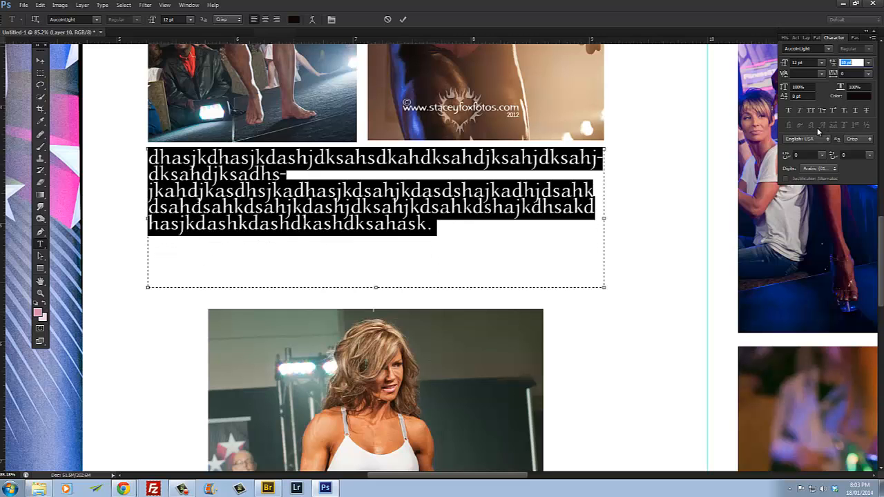
pyautogui.press('Up')
pyautogui.press('Up')
pyautogui.press('Down')
pyautogui.press('Down')
pyautogui.press('Up')
pyautogui.press('Up')
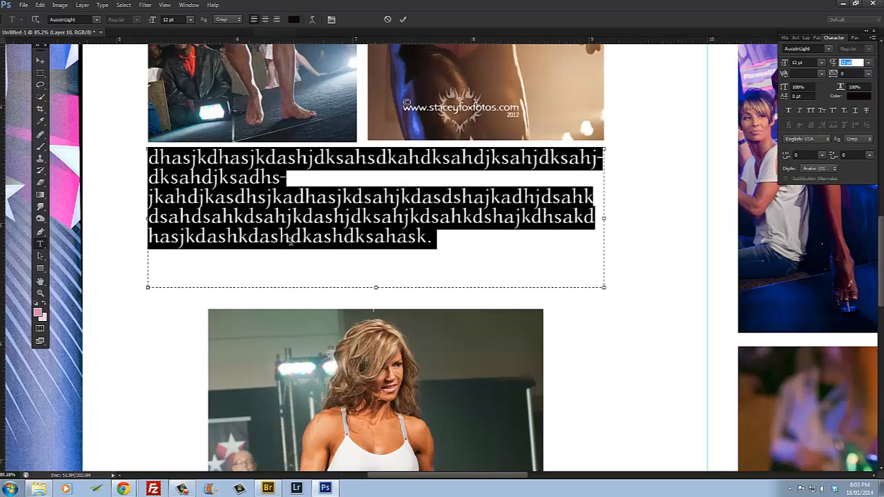
pyautogui.press('Up')
pyautogui.press('Up')
pyautogui.press('Up')
pyautogui.press('Up')
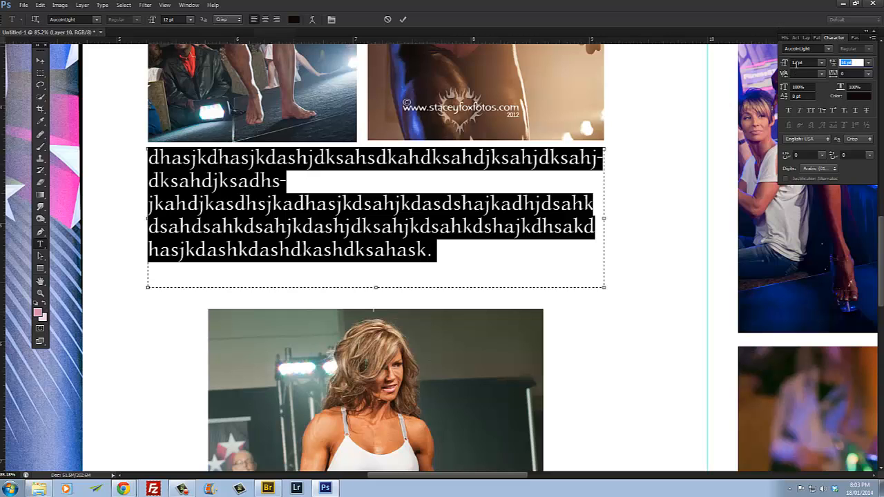
# - Append "dhakdashkdahkda" to the end of the placeholder paragraph below the two male competitor photos and commit the text
pyautogui.click(796, 63)
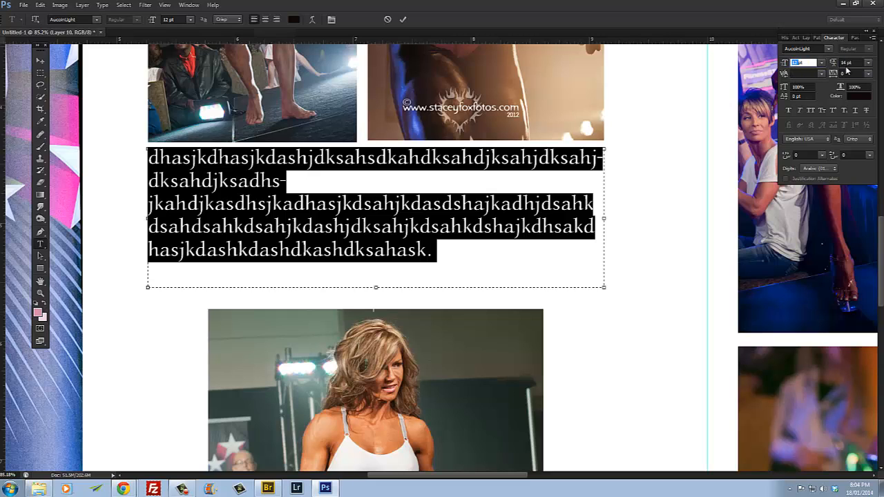
pyautogui.click(843, 63)
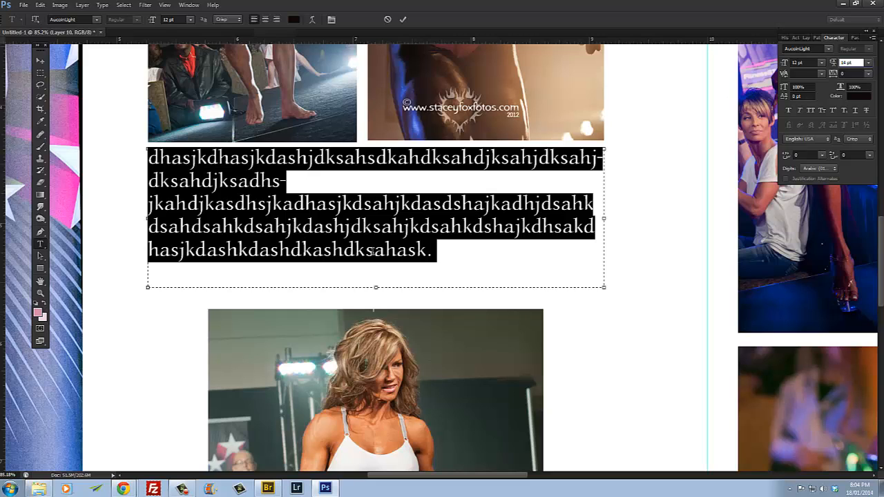
pyautogui.click(424, 253)
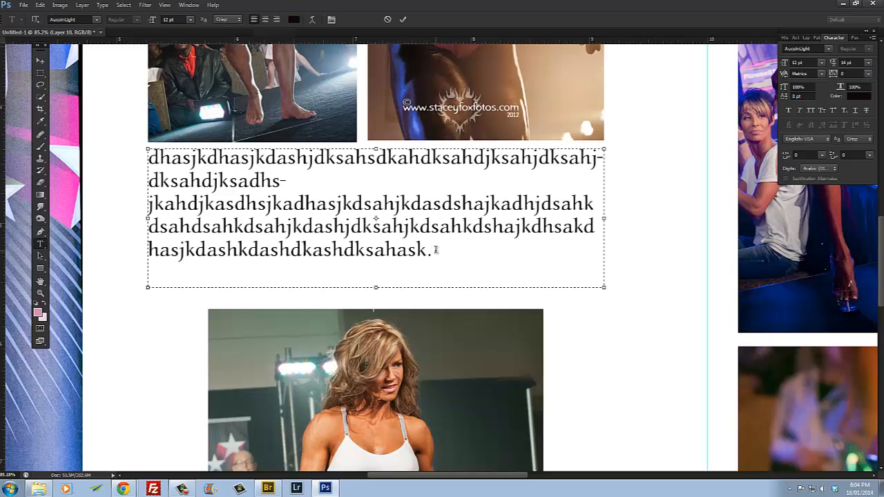
pyautogui.write('dhakdashkdahkda')
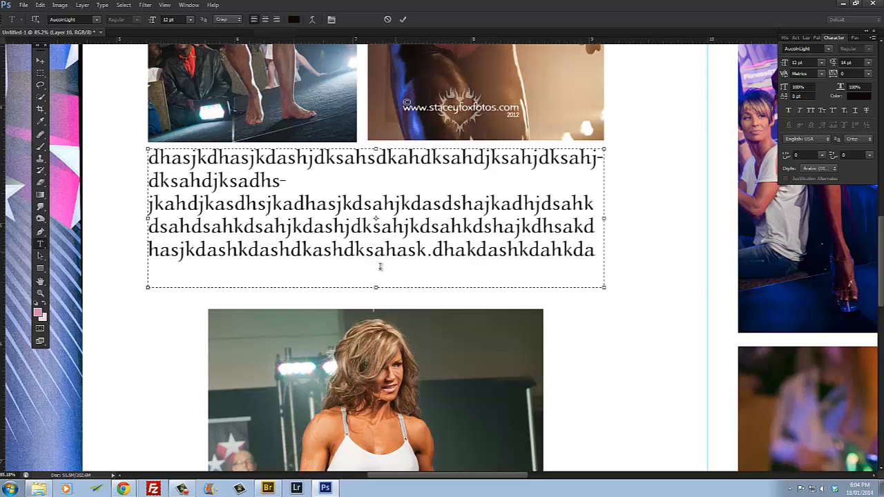
pyautogui.hotkey('ctrl', 'Return')
pyautogui.scroll(-6, 228, 135)
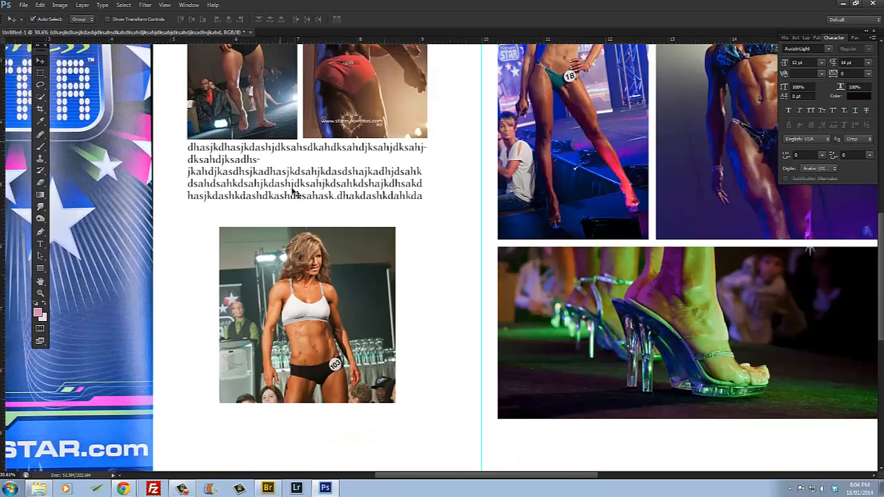
pyautogui.moveTo(311, 263); pyautogui.dragTo(313, 266)
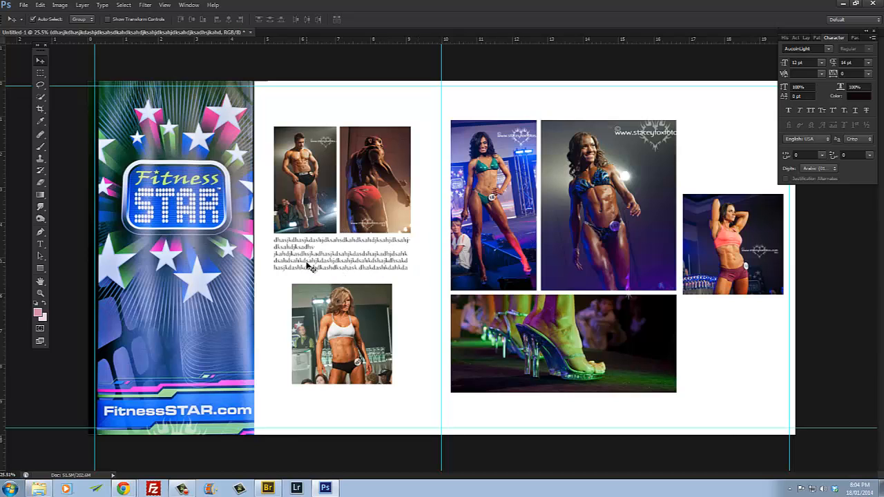
# - Delete the empty text layer, Layer 10, from the layout
pyautogui.click(807, 38)
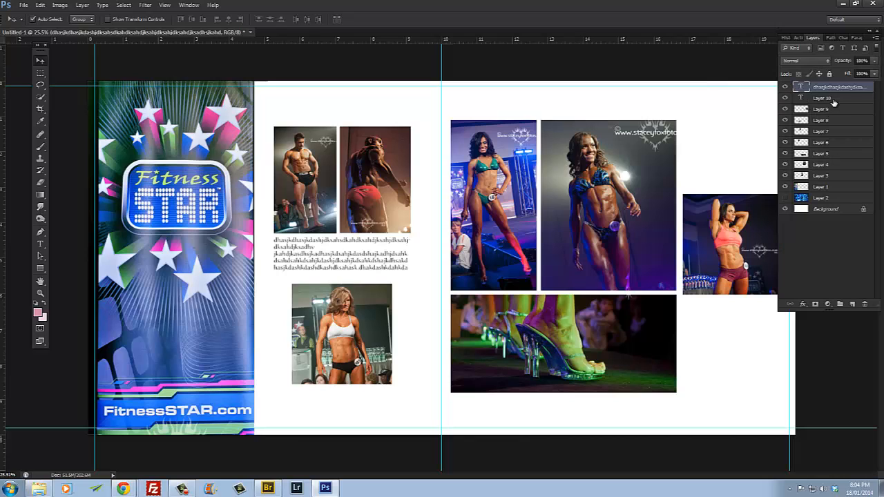
pyautogui.click(832, 101)
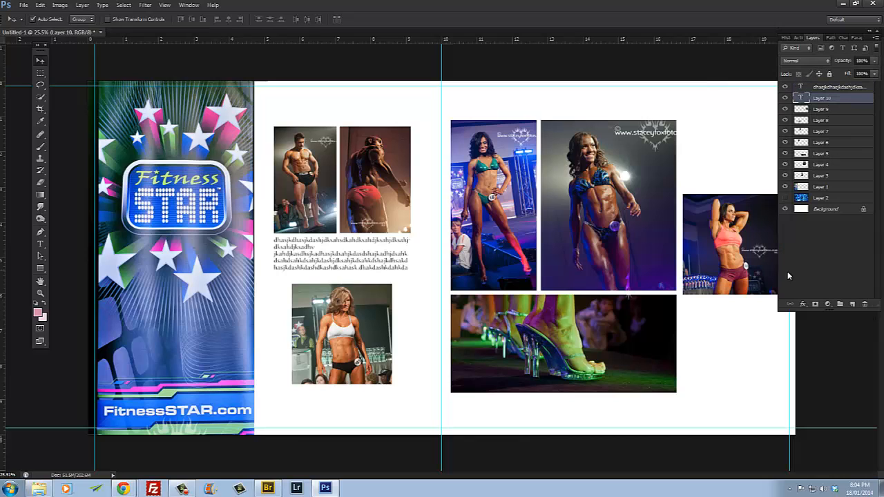
pyautogui.click(864, 305)
# - Duplicate the placeholder text layer and place the copy directly below the photo of the competitor in the white top
pyautogui.click(827, 88)
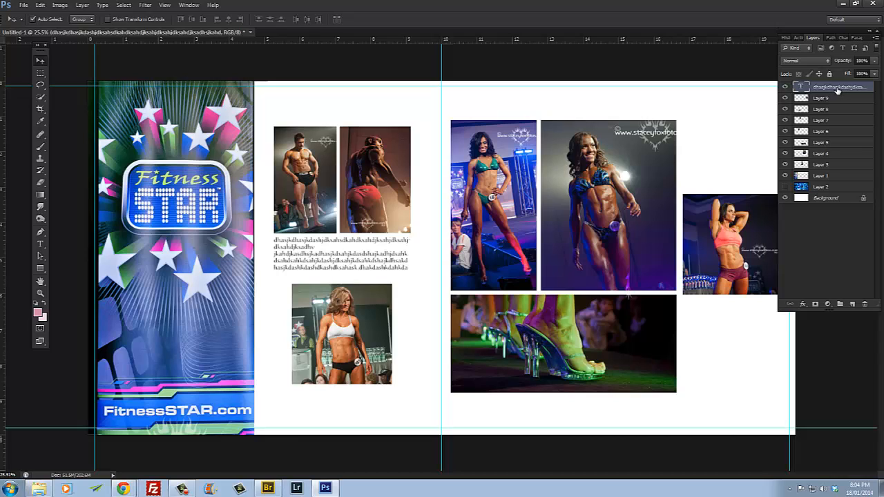
pyautogui.hotkey('ctrl', 'j')
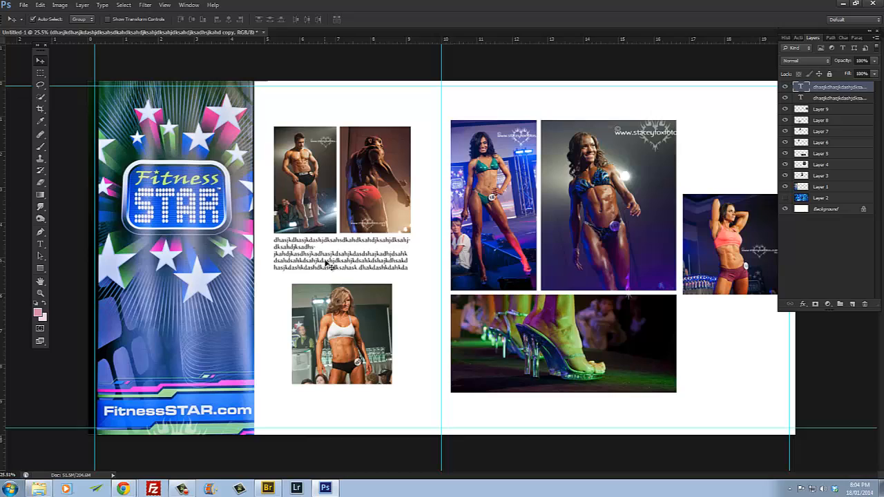
pyautogui.moveTo(326, 263); pyautogui.dragTo(340, 412)
pyautogui.scroll(10, 336, 402)
pyautogui.moveTo(313, 450); pyautogui.dragTo(314, 255)
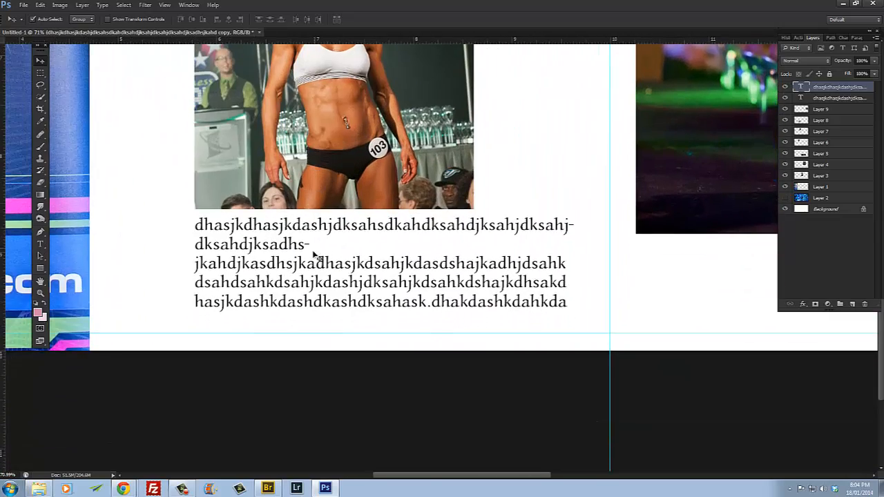
# - Resize the copied text box to the width of the photo above it and raise its lower edge above the guide
pyautogui.scroll(5, 314, 256)
pyautogui.click(40, 245)
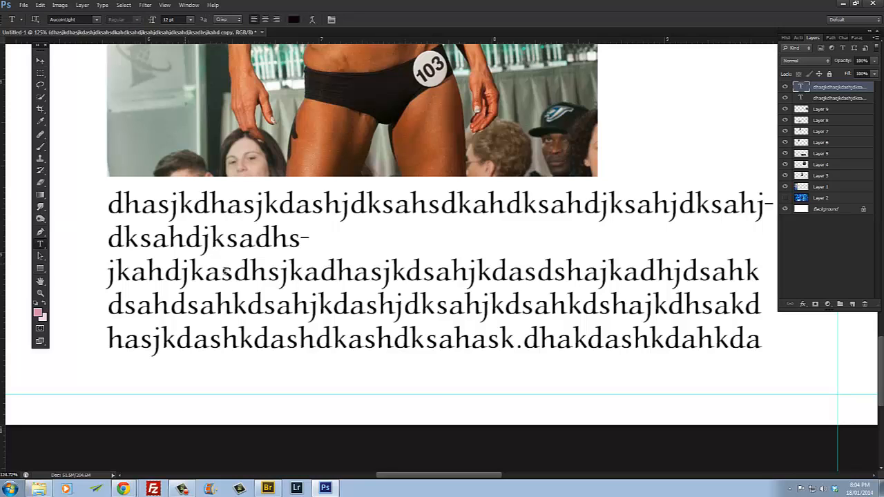
pyautogui.click(230, 272)
pyautogui.scroll(-4, 330, 257)
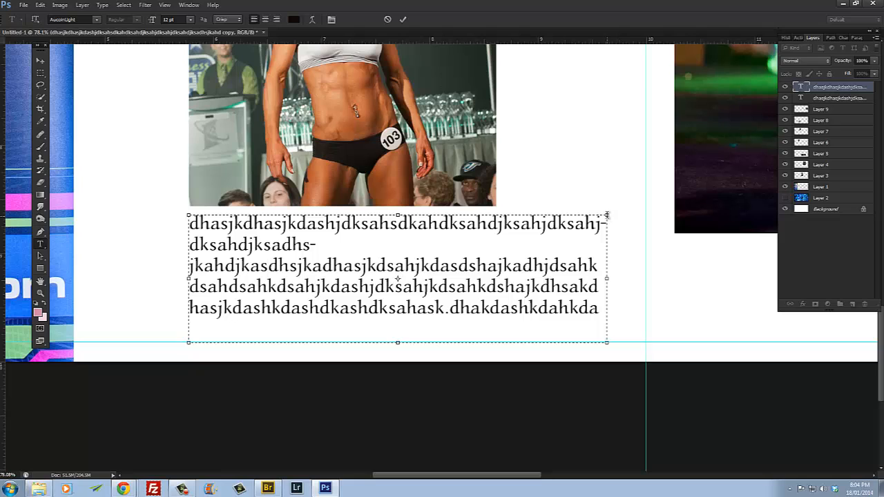
pyautogui.moveTo(608, 216); pyautogui.dragTo(497, 206)
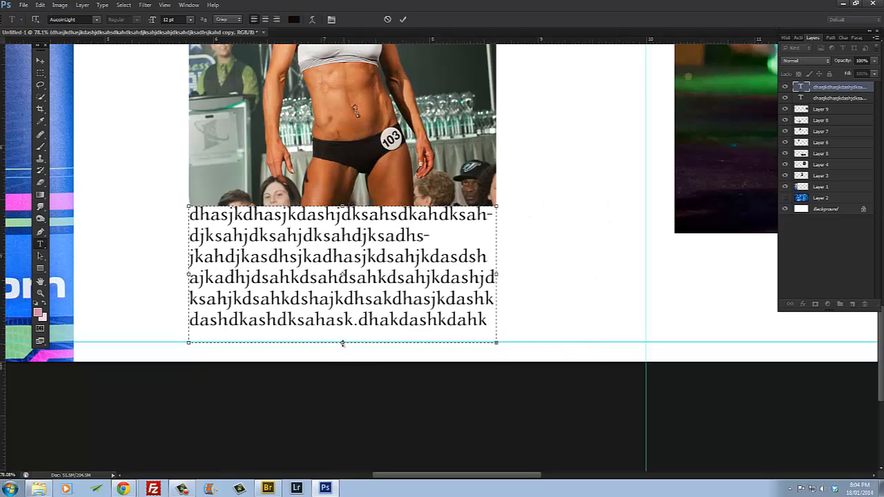
pyautogui.moveTo(343, 344); pyautogui.dragTo(346, 322)
# - Clear all placeholder text from the copied text box below the white-top competitor's photo
pyautogui.click(270, 258)
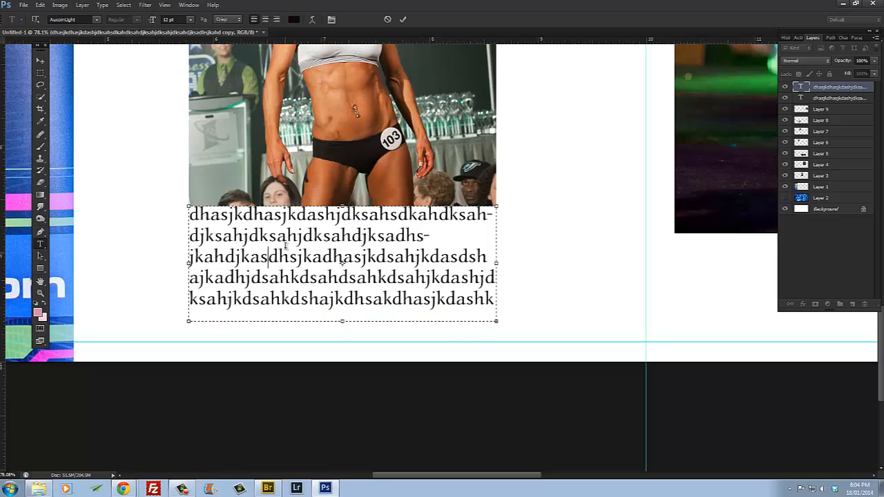
pyautogui.hotkey('ctrl', 'a')
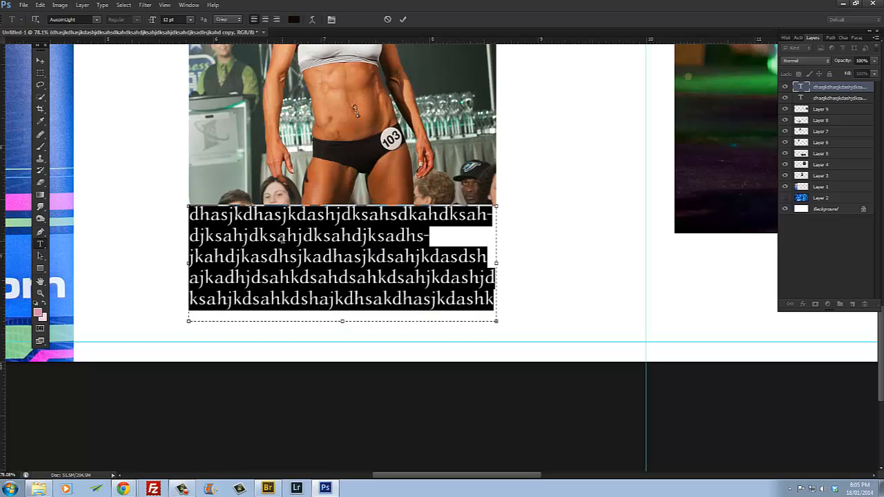
pyautogui.write('dhakdhakdahk')
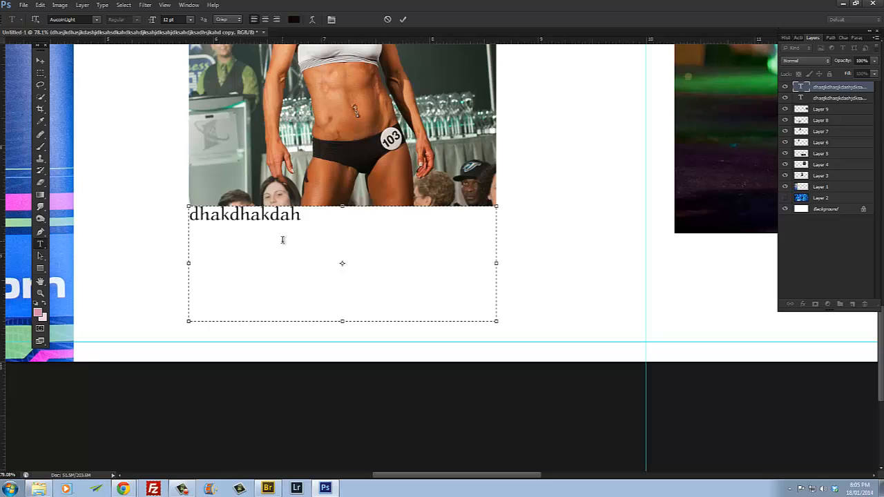
pyautogui.press('BackSpace')
pyautogui.press('BackSpace')
pyautogui.press('BackSpace')
pyautogui.press('BackSpace')
pyautogui.press('BackSpace')
pyautogui.press('BackSpace')
pyautogui.press('BackSpace')
pyautogui.press('BackSpace')
pyautogui.press('BackSpace')
pyautogui.press('BackSpace')
pyautogui.press('BackSpace')
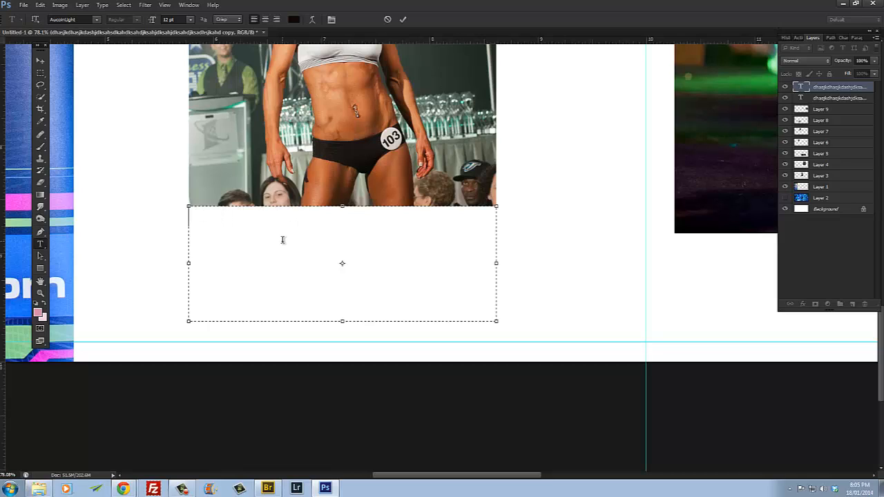
# - Enter the caption "this chick is very fit!" in the emptied text box and centre it beneath the photo
pyautogui.write('this chick is')
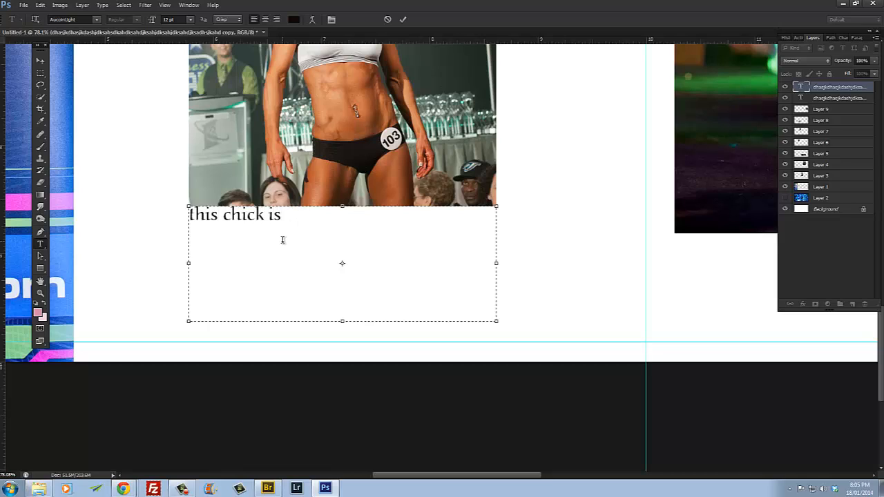
pyautogui.write(' very fit!')
pyautogui.click(41, 61)
pyautogui.scroll(-5, 276, 181)
pyautogui.scroll(4, 294, 220)
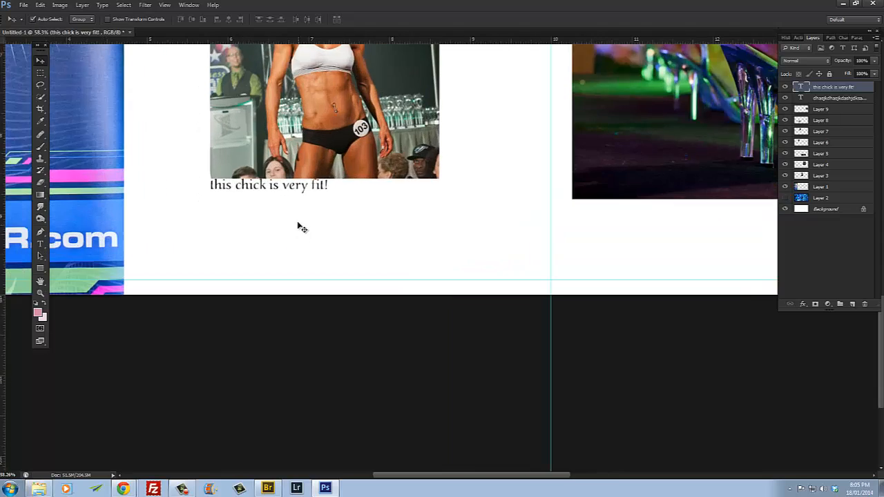
pyautogui.moveTo(296, 178); pyautogui.dragTo(359, 186)
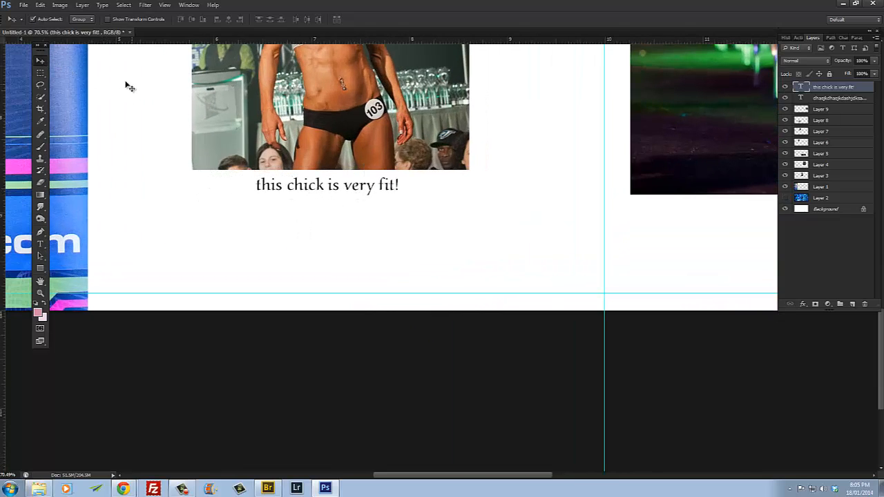
# - Duplicate the placeholder paragraph and place the copy below the pink-top competitor's photo on the second page
pyautogui.scroll(-6, 379, 194)
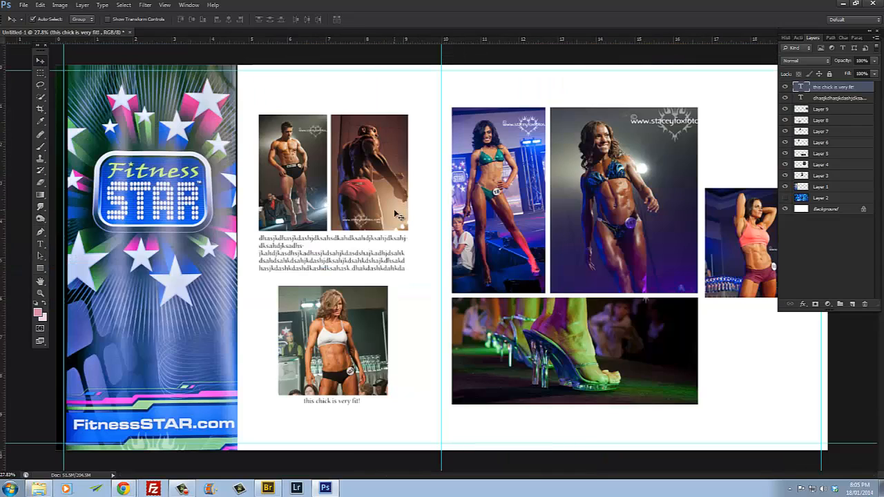
pyautogui.click(336, 264)
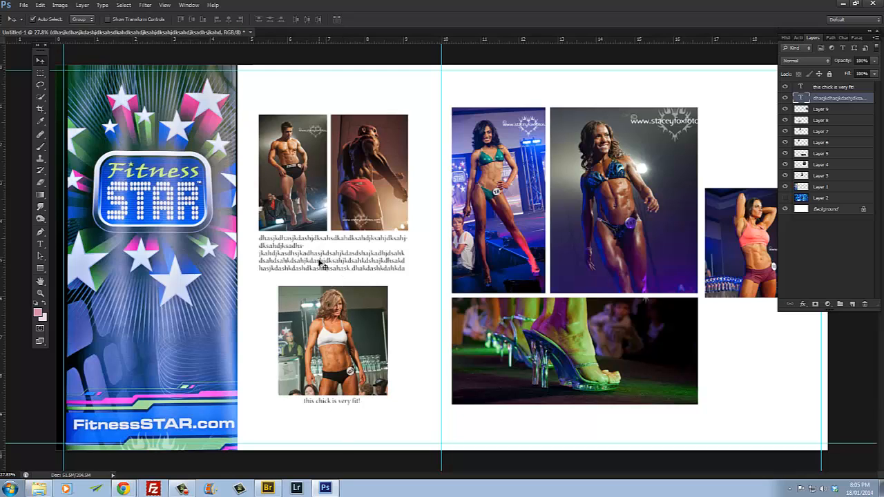
pyautogui.keyDown('alt'); pyautogui.click(356, 268); pyautogui.keyUp('alt')
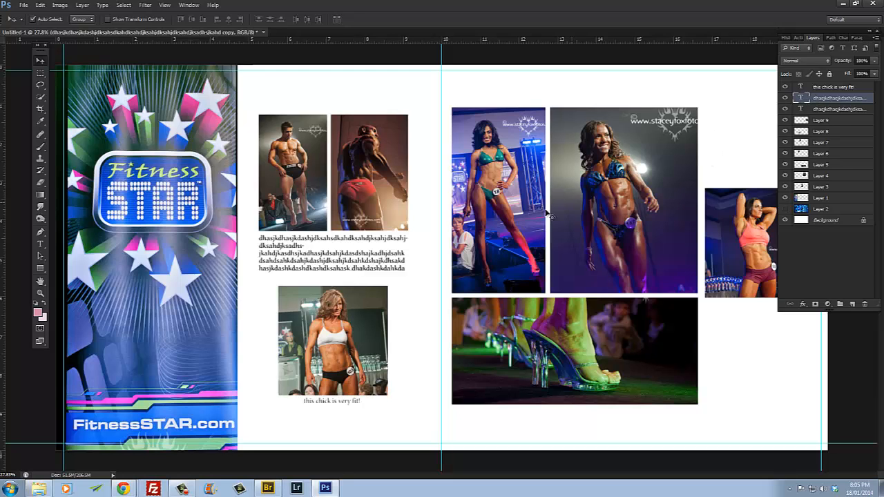
pyautogui.moveTo(306, 261); pyautogui.dragTo(751, 329)
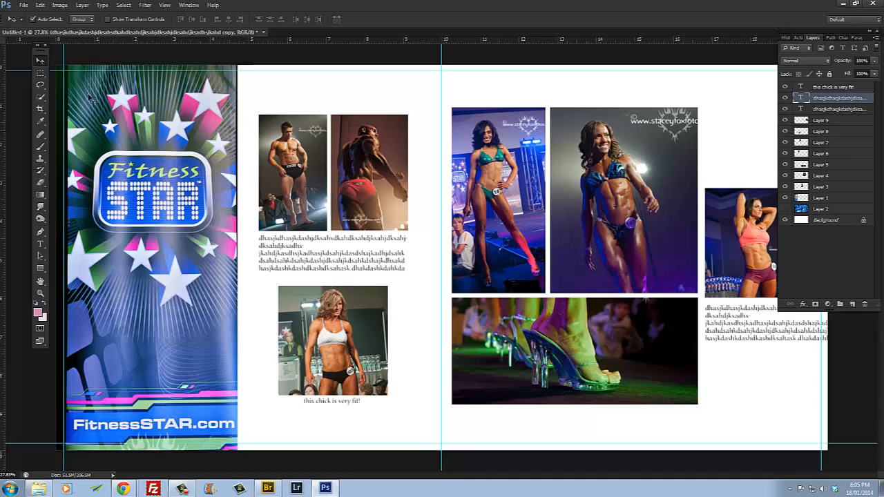
# - Fit the second-page text box to the photo's width, just beneath it, and extend it down close to the shoe photo's lower edge
pyautogui.click(40, 245)
pyautogui.scroll(4, 342, 268)
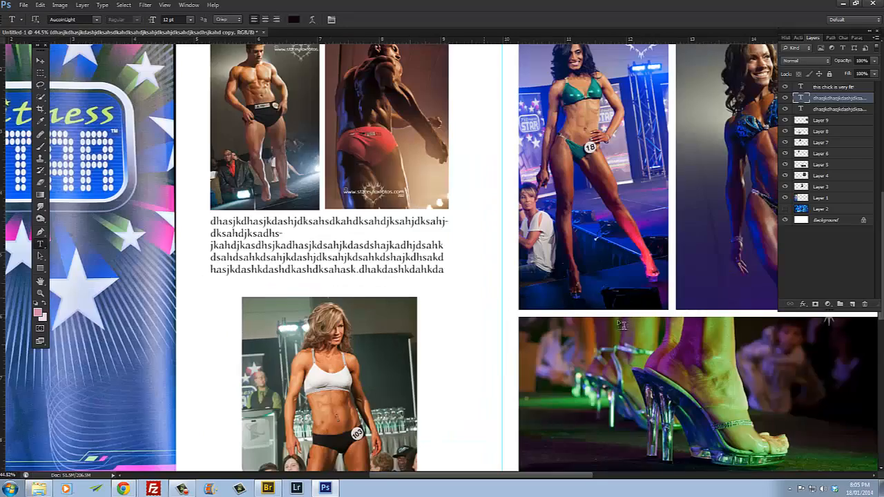
pyautogui.moveTo(648, 308); pyautogui.dragTo(91, 218)
pyautogui.moveTo(401, 282); pyautogui.dragTo(106, 173)
pyautogui.click(291, 196)
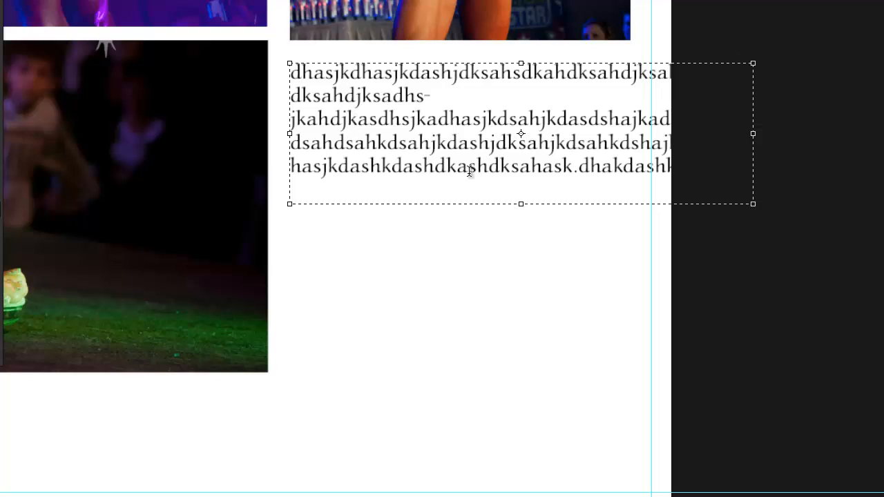
pyautogui.moveTo(753, 62); pyautogui.dragTo(630, 46)
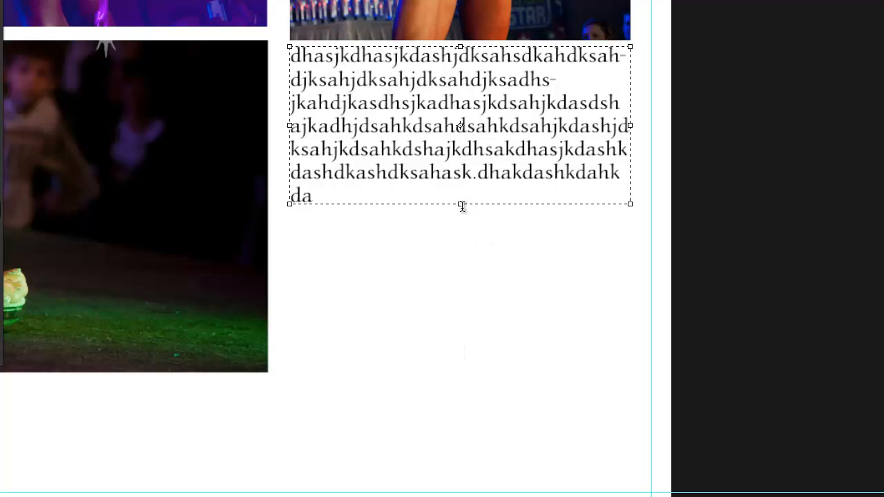
pyautogui.moveTo(460, 204); pyautogui.dragTo(460, 366)
# - Fill the rest of the enlarged second-page text box with additional random placeholder text, down to its lower edge
pyautogui.write('dshajkdhsajkdhasjkdhsajkdhasjkdhasjkdhasjkdhaskdas')
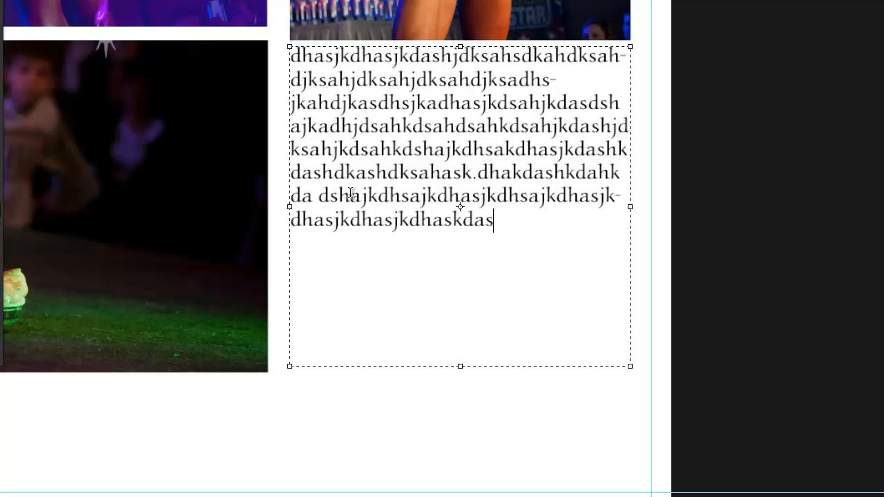
pyautogui.write('dahkdsahdksahkdsahdksahdkashdskahdask')
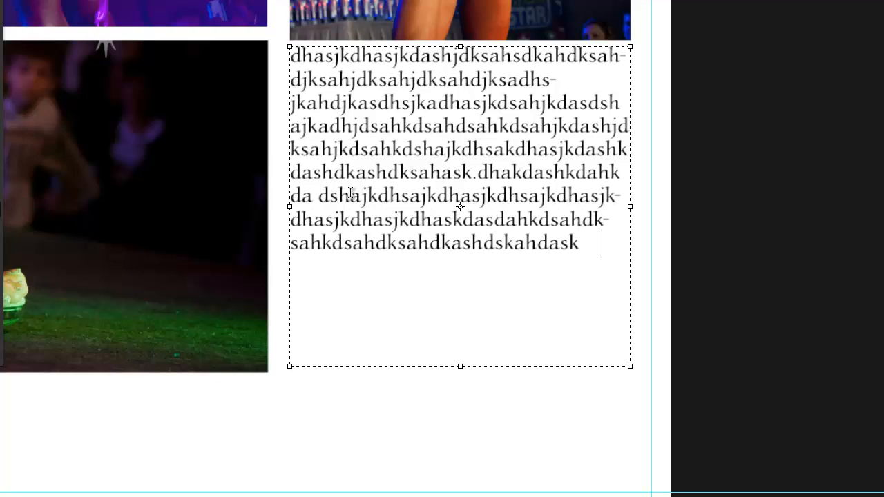
pyautogui.write('dhasjkdhjkjkjkjkjkjkkjkjkjkjk')
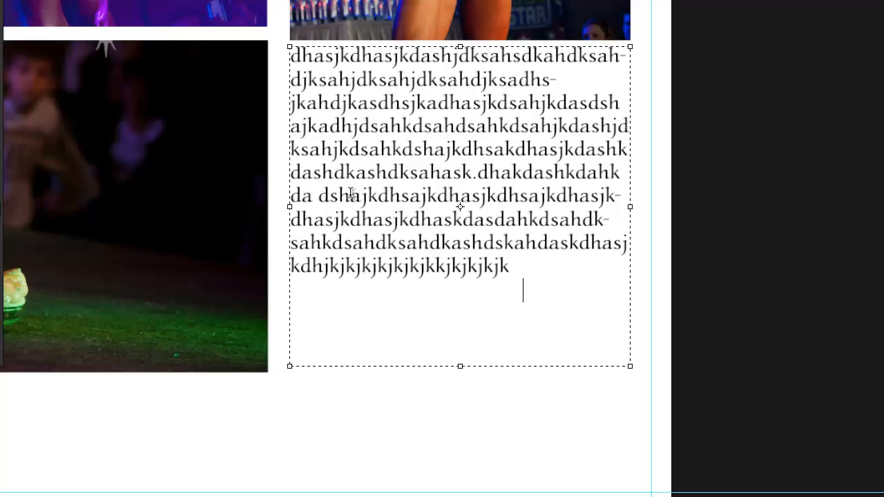
pyautogui.write('kjkjkjkjkjkjkjkjkjkjkjkjkjkjkjkjkjkjkjkjkjkjkjkjkjkjkasdsssssssssssssssss')
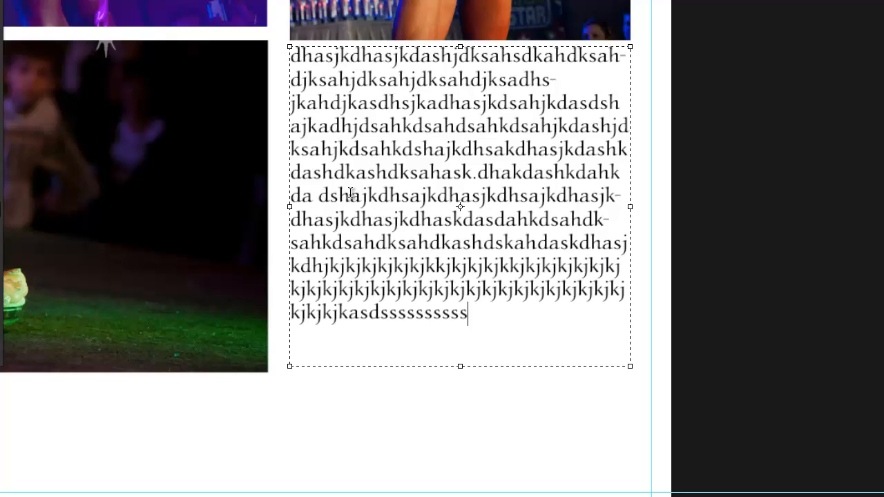
pyautogui.write('ssssssssssssssssssssssss ')
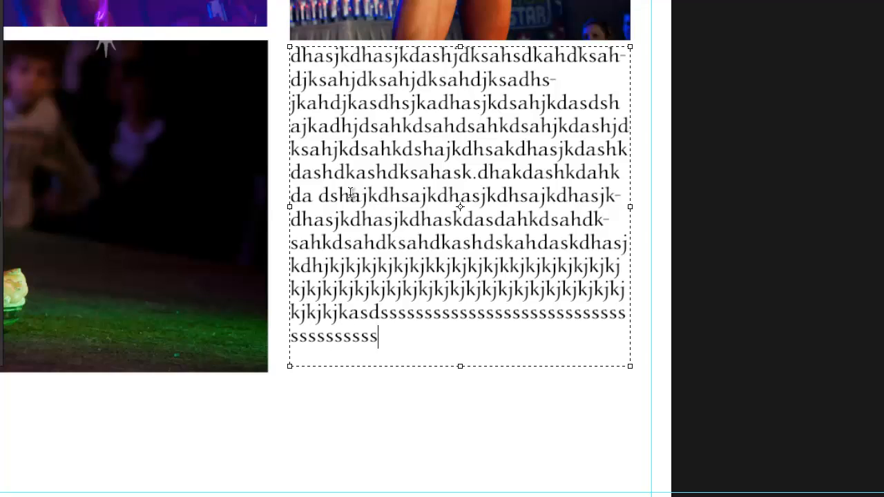
pyautogui.write('sssssssssssssadhaskdsah')
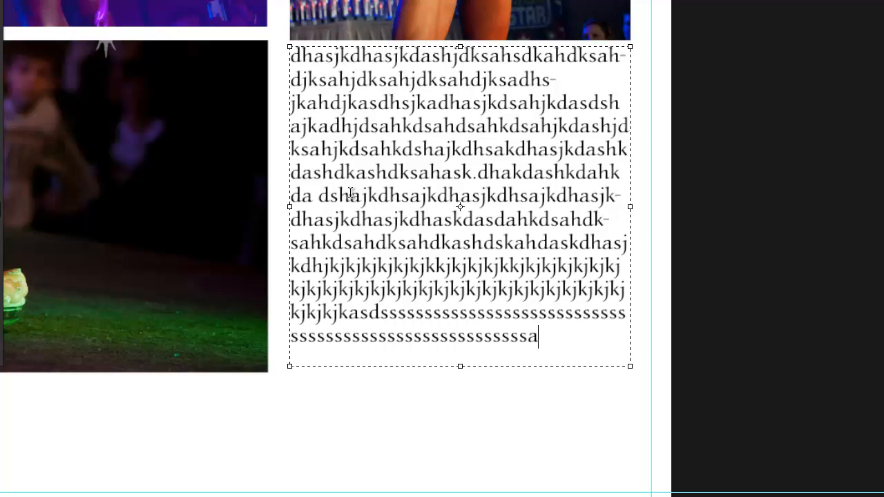
pyautogui.write('kdahdjka')
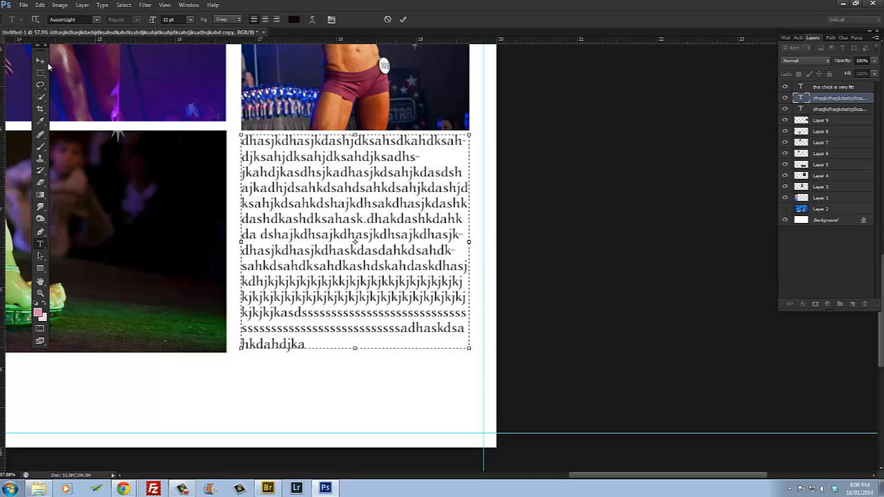
# - Finish editing the second-page placeholder paragraph and move it slightly down beneath the pink-top competitor's photo
pyautogui.click(41, 61)
pyautogui.scroll(-10, 158, 154)
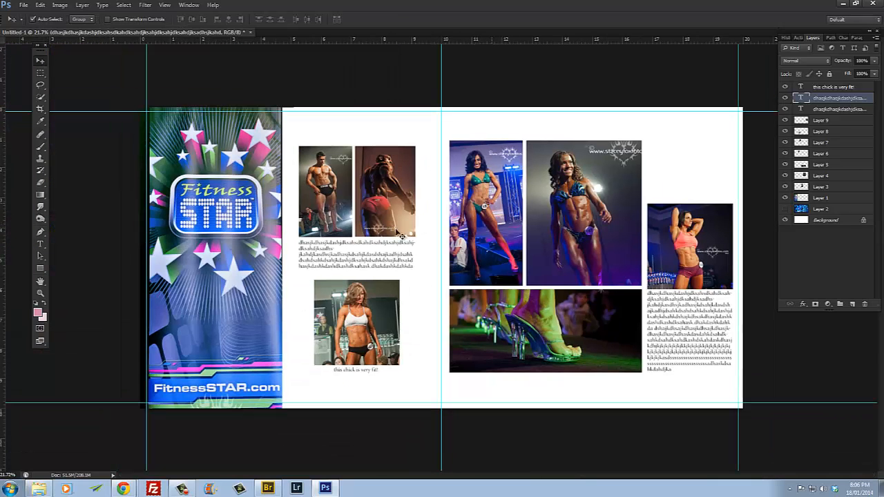
pyautogui.click(341, 142)
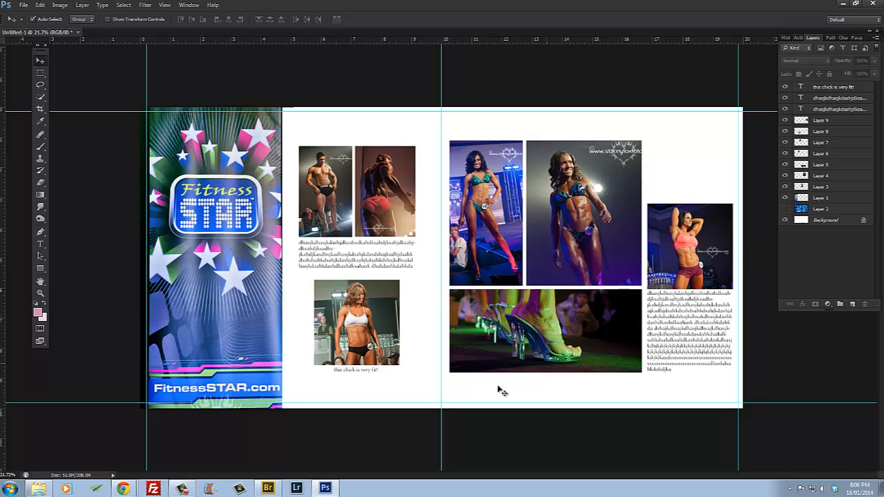
pyautogui.click(510, 259)
pyautogui.click(507, 293)
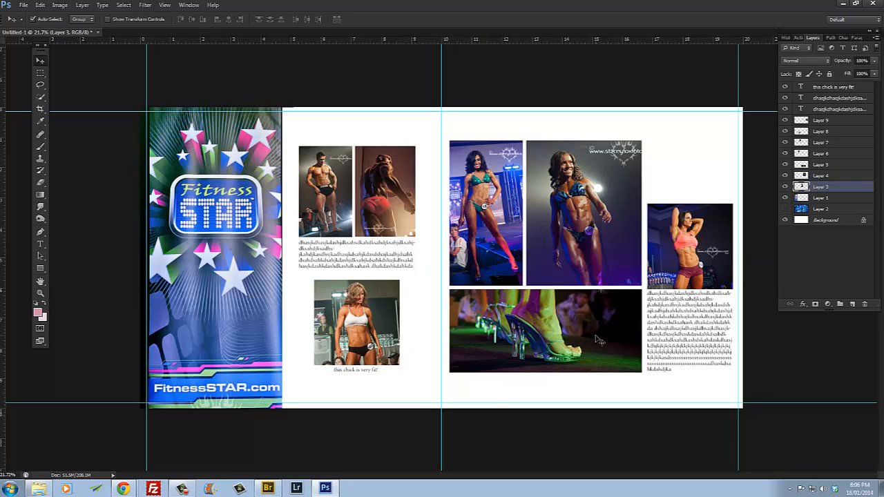
pyautogui.moveTo(680, 321); pyautogui.dragTo(679, 325)
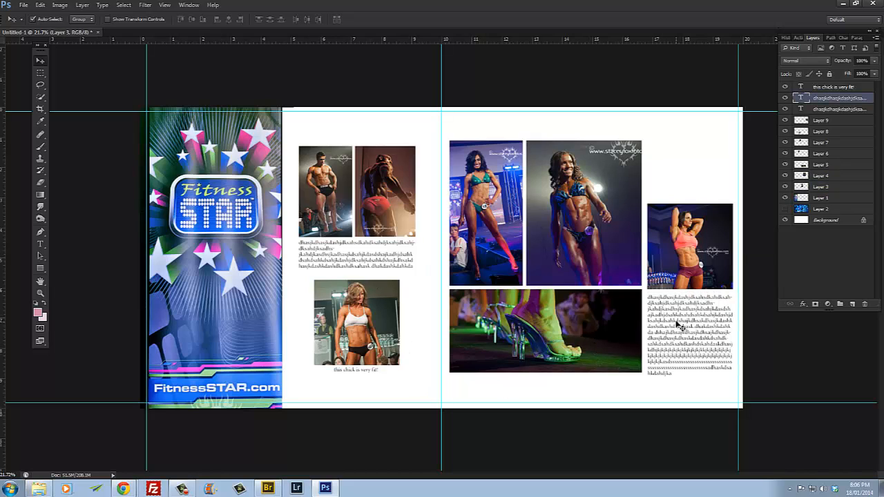
# - Add the heading text "This was a great show!" above the two upper photos on the first page
pyautogui.click(41, 246)
pyautogui.click(299, 125)
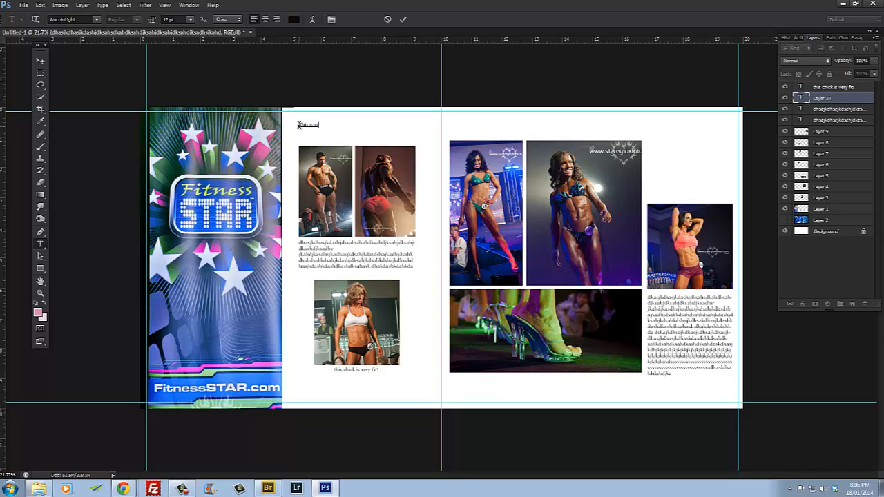
pyautogui.write('this was a great')
# - Select the whole heading and enlarge its font size to 29 pt
pyautogui.click(315, 125)
pyautogui.click(315, 125)
pyautogui.tripleClick(317, 123)
pyautogui.click(317, 123)
pyautogui.tripleClick(319, 124)
pyautogui.click(171, 19)
pyautogui.press('Up')
pyautogui.press('Up')
pyautogui.press('Up')
pyautogui.press('Up')
pyautogui.press('Up')
pyautogui.press('Up')
pyautogui.press('Up')
pyautogui.press('Up')
pyautogui.press('Up')
pyautogui.press('Up')
pyautogui.press('Up')
pyautogui.press('Up')
pyautogui.press('Up')
pyautogui.press('Up')
pyautogui.press('Up')
pyautogui.press('Up')
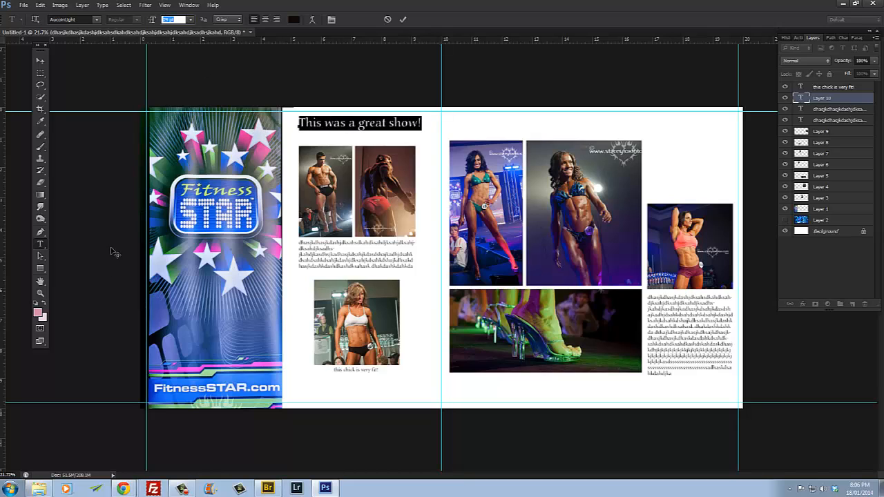
# - Recolour the selected heading text bright red
pyautogui.click(38, 312)
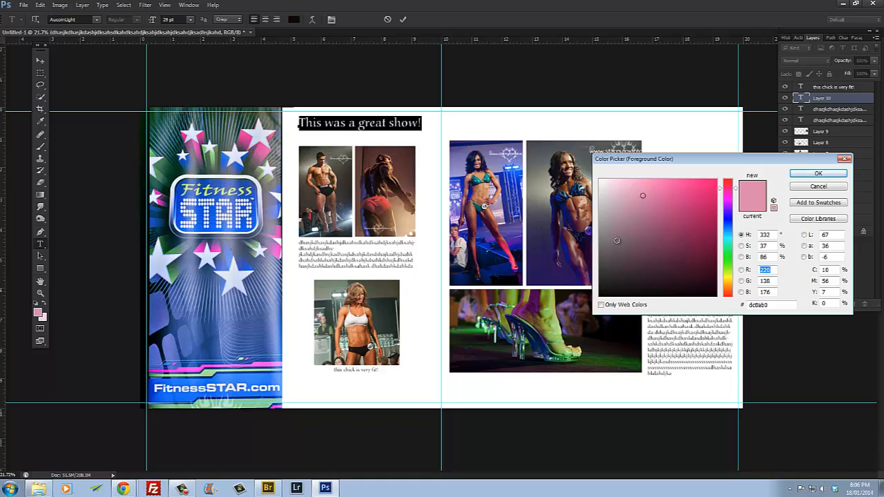
pyautogui.click(708, 237)
pyautogui.click(729, 185)
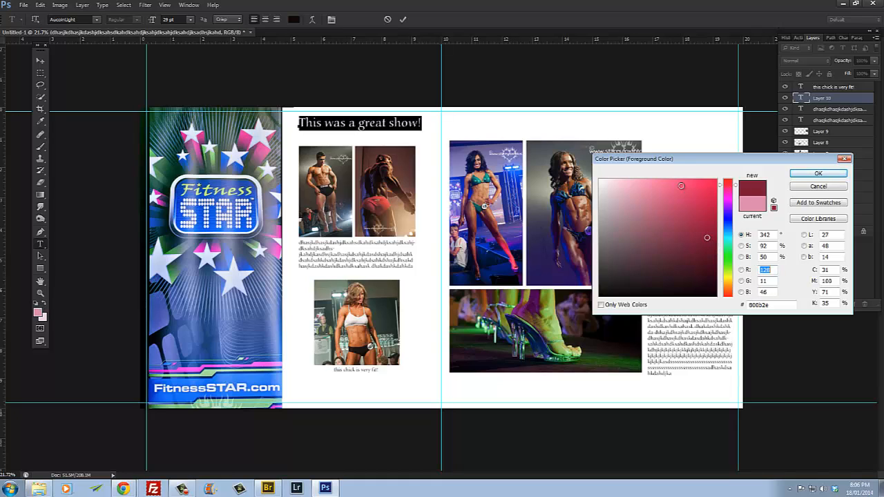
pyautogui.click(681, 185)
pyautogui.click(729, 180)
pyautogui.click(715, 181)
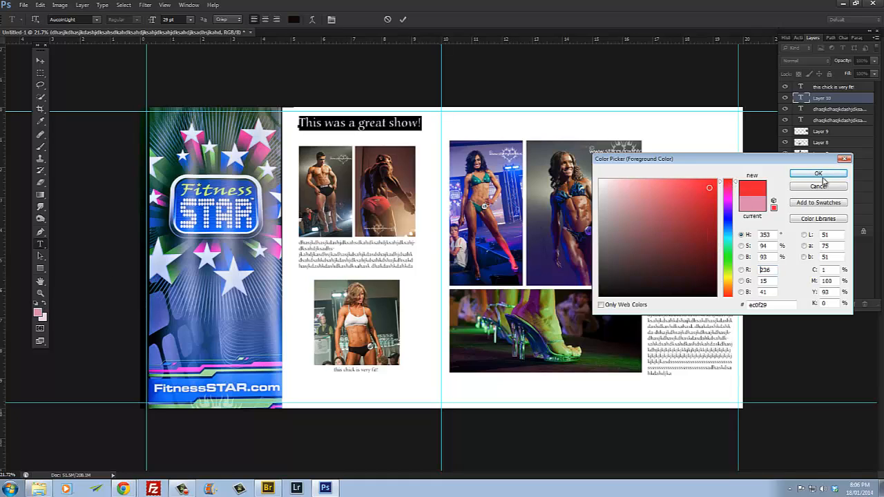
pyautogui.click(826, 173)
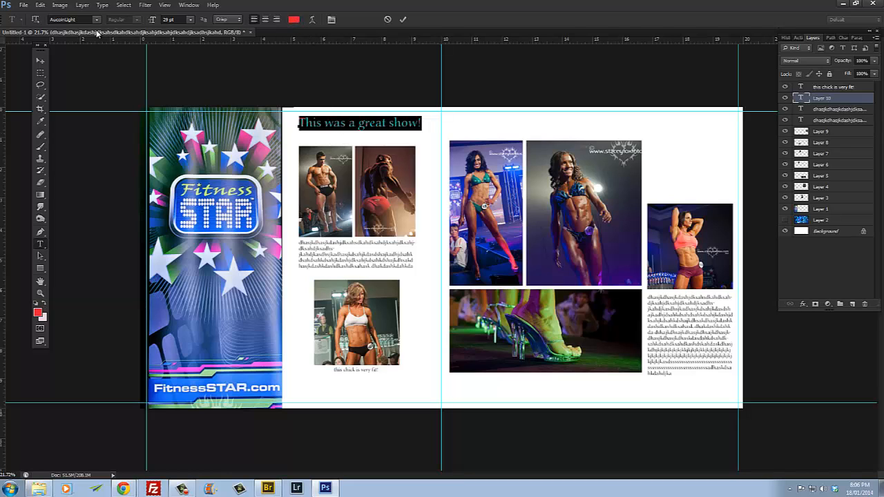
# - Change the heading's font to Bauhaus Hv BT and its size to 37 pt
pyautogui.click(65, 19)
pyautogui.click(96, 19)
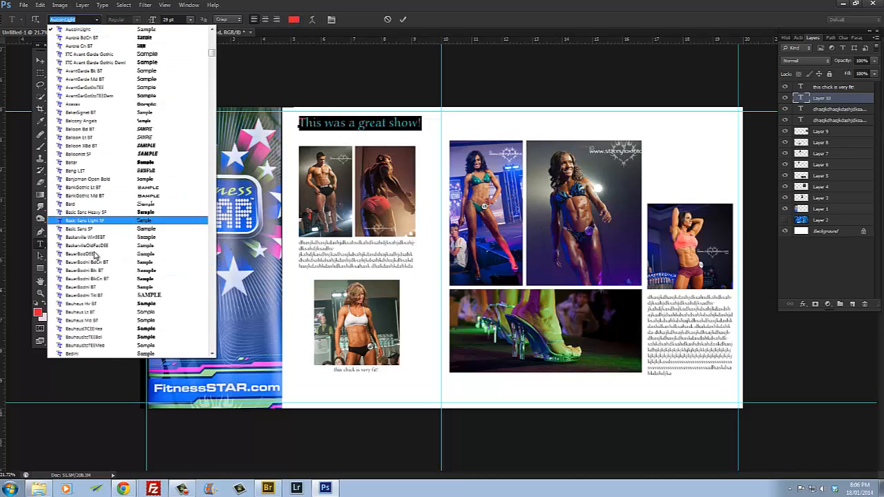
pyautogui.click(173, 302)
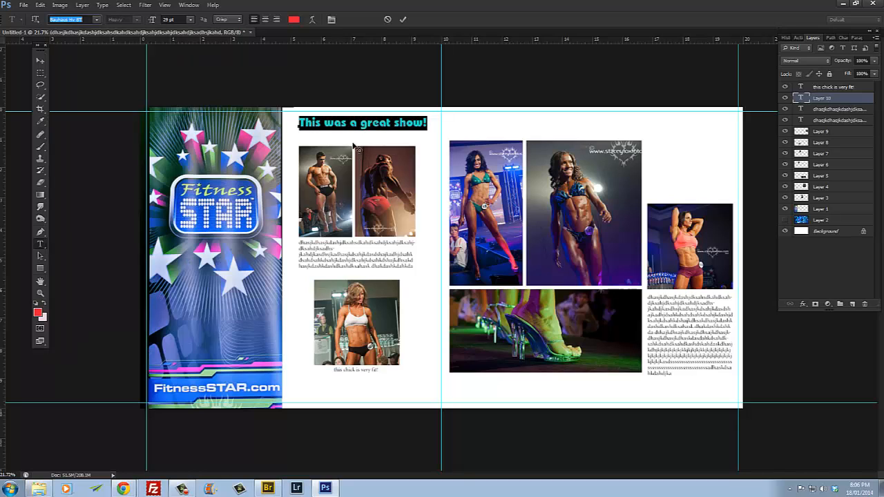
pyautogui.click(164, 19)
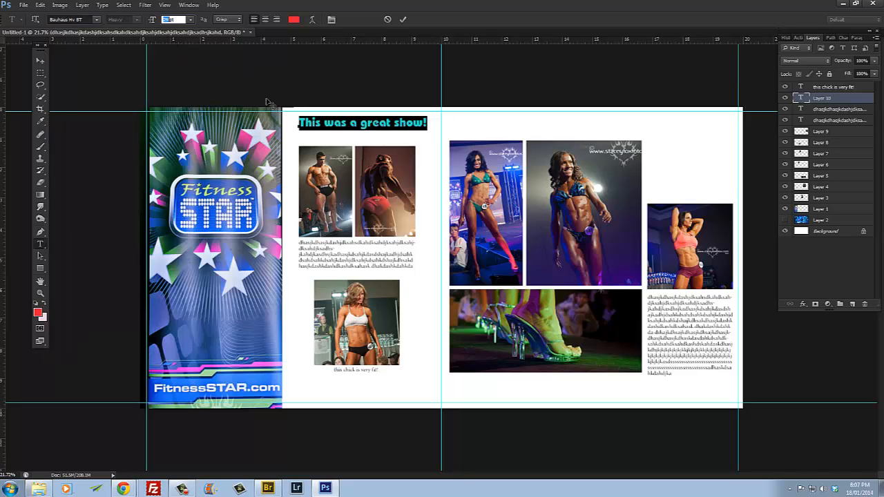
pyautogui.scroll(8, 287, 120)
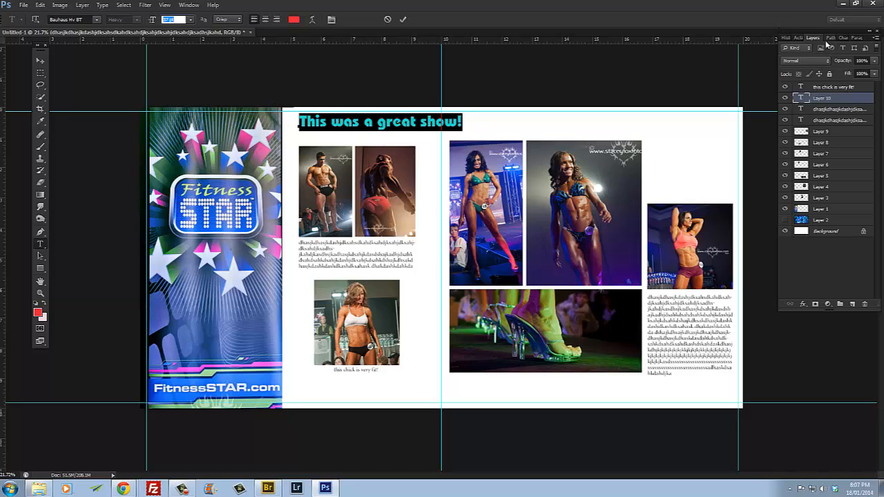
# - Narrow the heading's characters by setting their horizontal scale to 83%
pyautogui.click(842, 40)
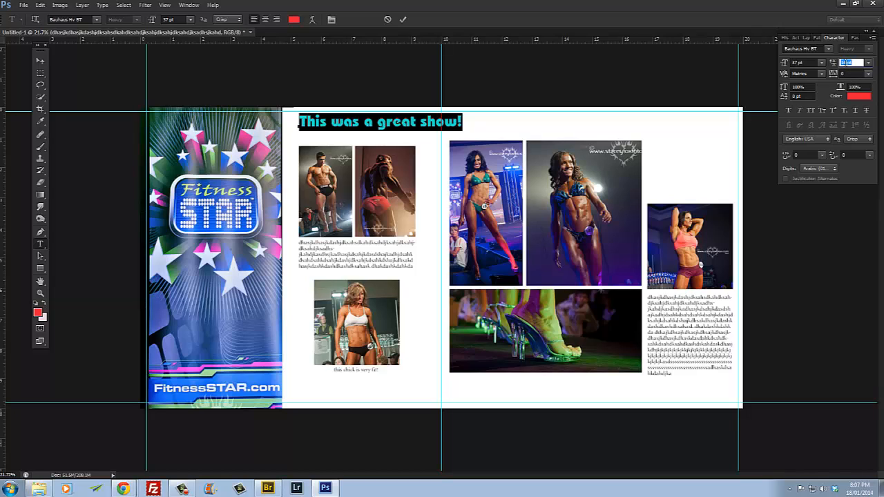
pyautogui.click(855, 87)
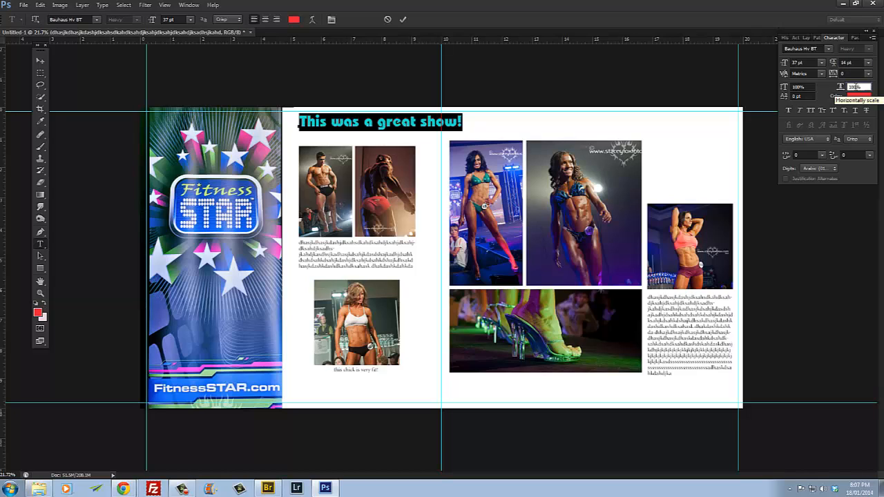
pyautogui.write('90')
pyautogui.press('Return')
pyautogui.moveTo(632, 158); pyautogui.dragTo(554, 160)
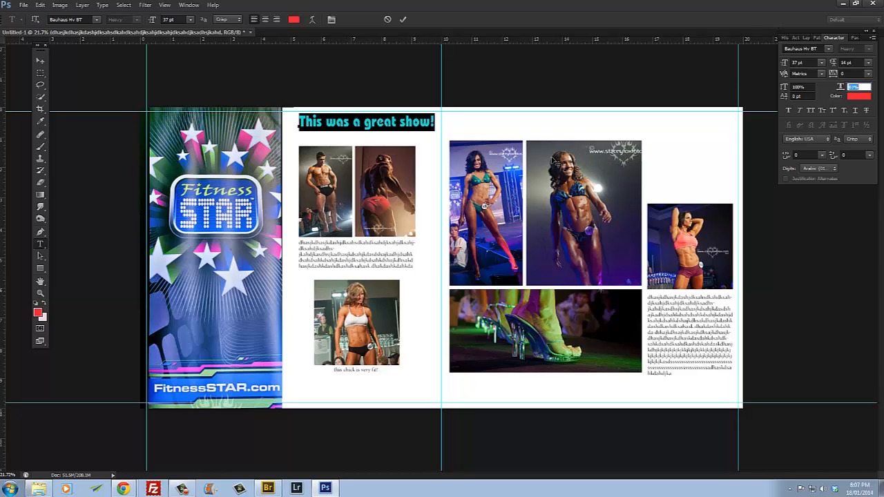
# - Centre the heading just above the two upper photos, and shift the white-top competitor's photo and its caption slightly down
pyautogui.click(41, 61)
pyautogui.moveTo(380, 122); pyautogui.dragTo(374, 132)
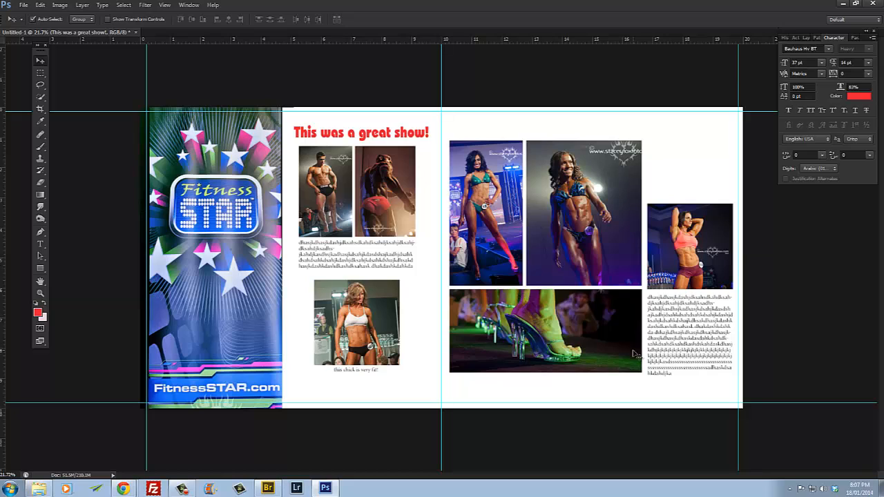
pyautogui.moveTo(365, 372); pyautogui.dragTo(364, 375)
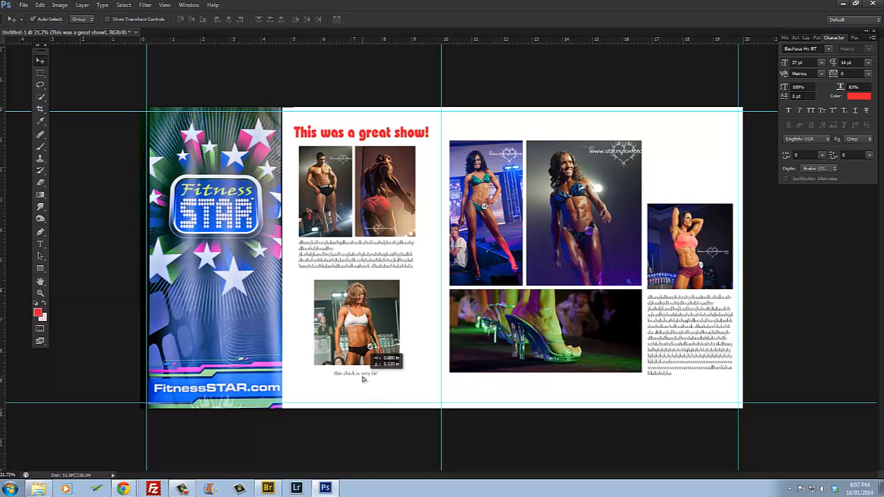
pyautogui.click(356, 341)
pyautogui.moveTo(355, 340); pyautogui.dragTo(357, 343)
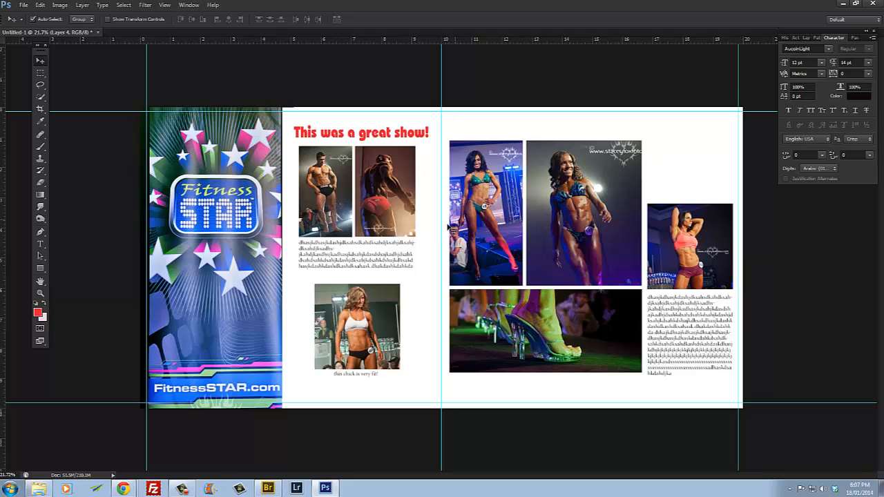
# - Save the layout as collage.psd in Photoshop format, with layers, in the demo folder on the Desktop
pyautogui.click(23, 5)
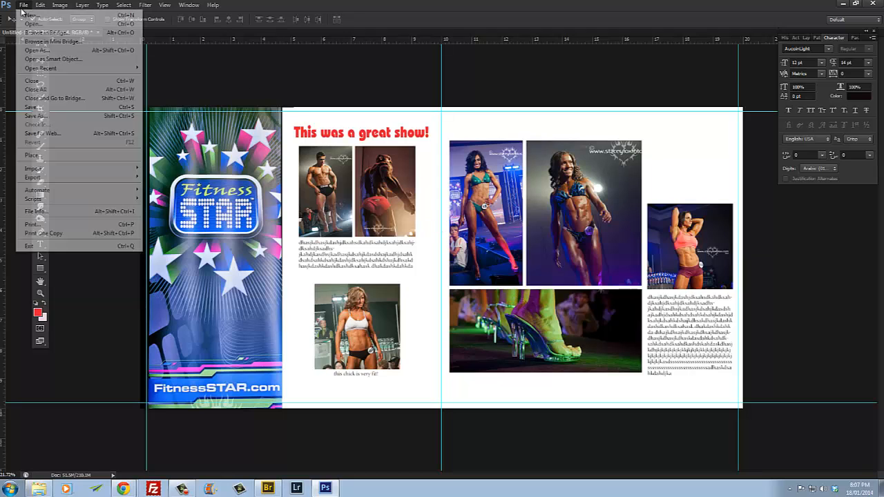
pyautogui.click(38, 113)
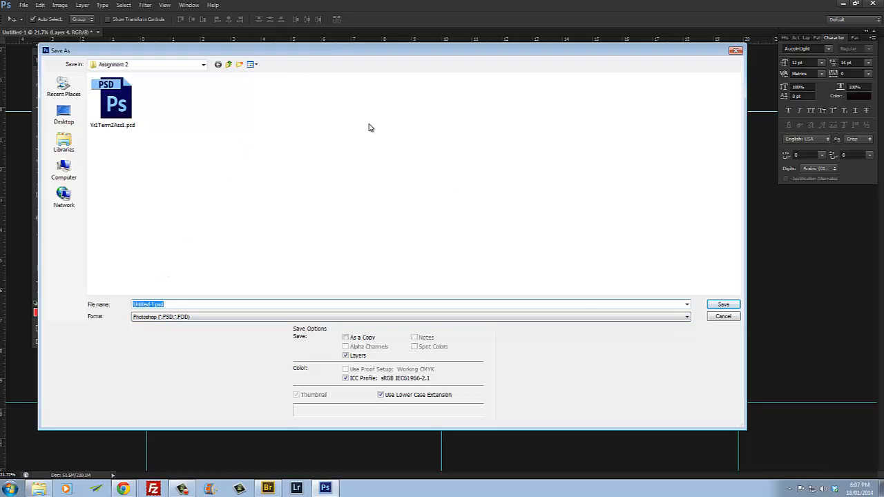
pyautogui.moveTo(746, 429); pyautogui.dragTo(394, 366)
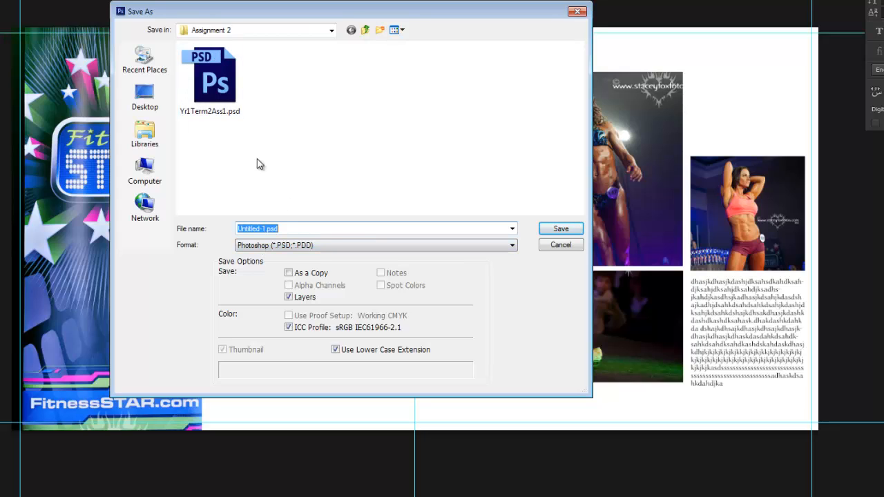
pyautogui.write('collage')
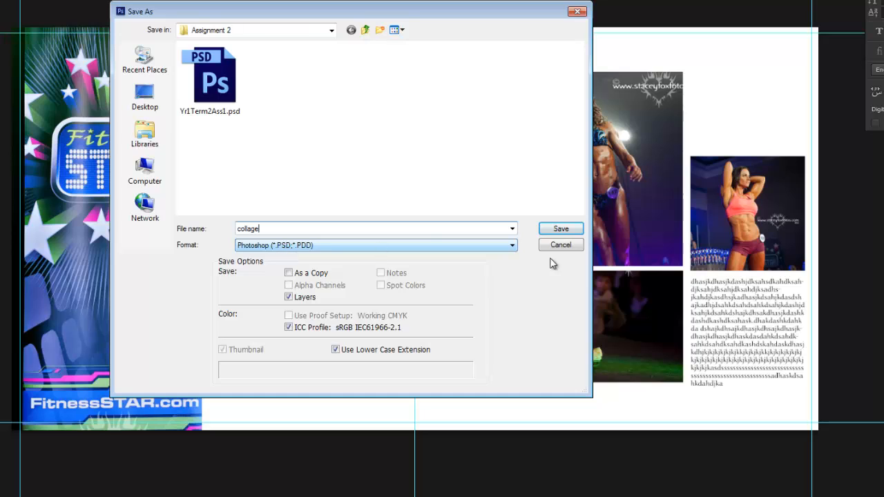
pyautogui.click(239, 31)
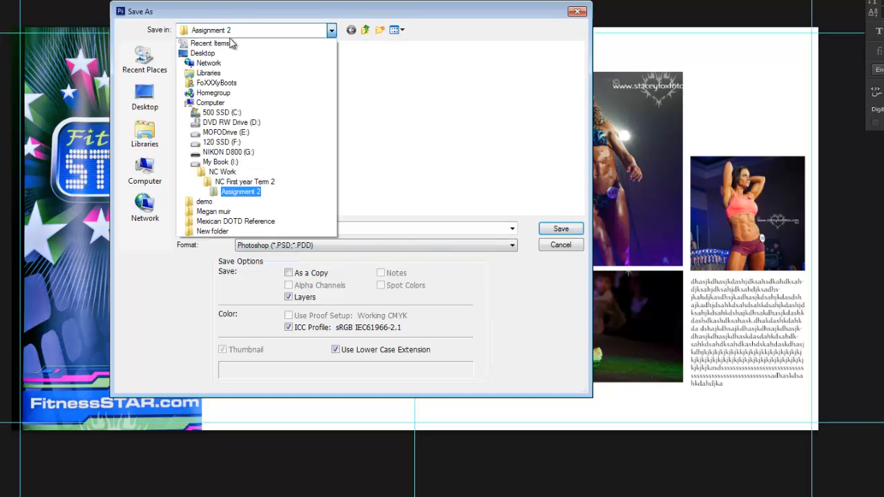
pyautogui.click(203, 53)
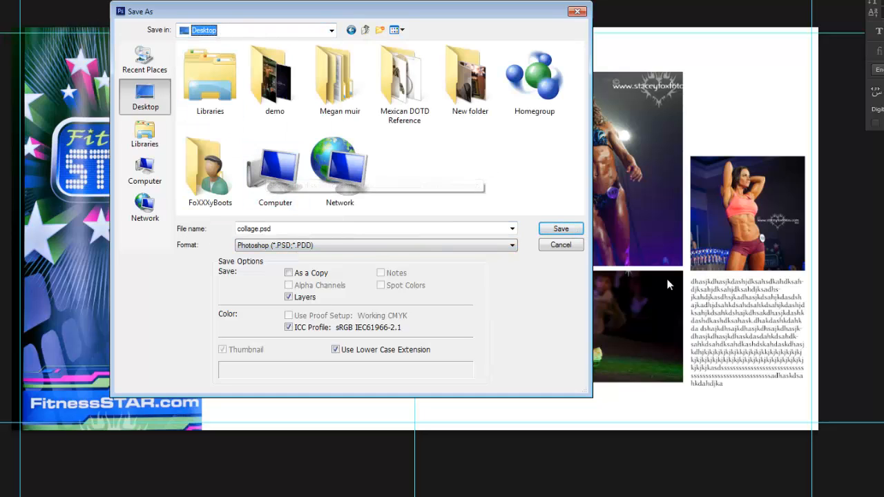
pyautogui.doubleClick(299, 86)
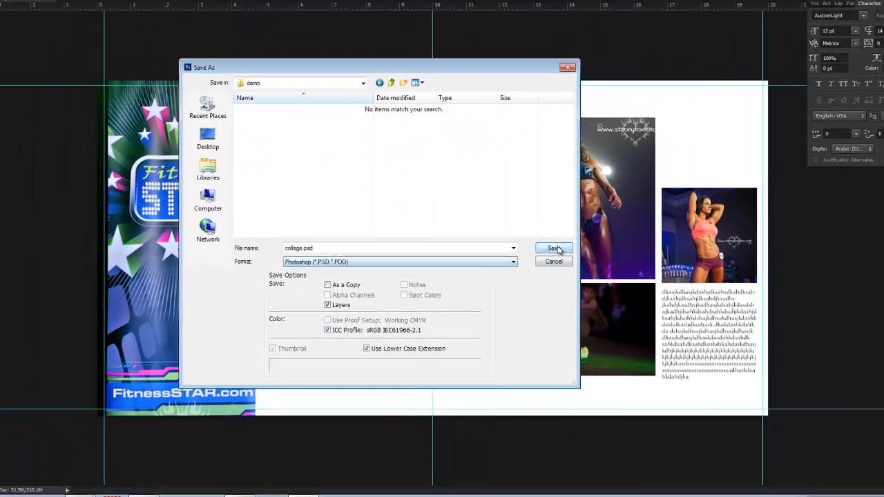
pyautogui.click(561, 229)
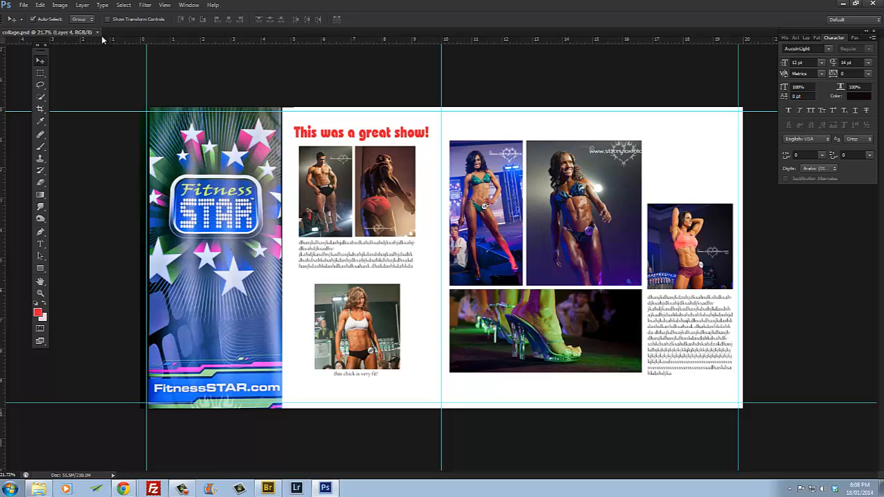
# - Close the document and reopen collage.psd from the recently used files
pyautogui.hotkey('ctrl', 'w')
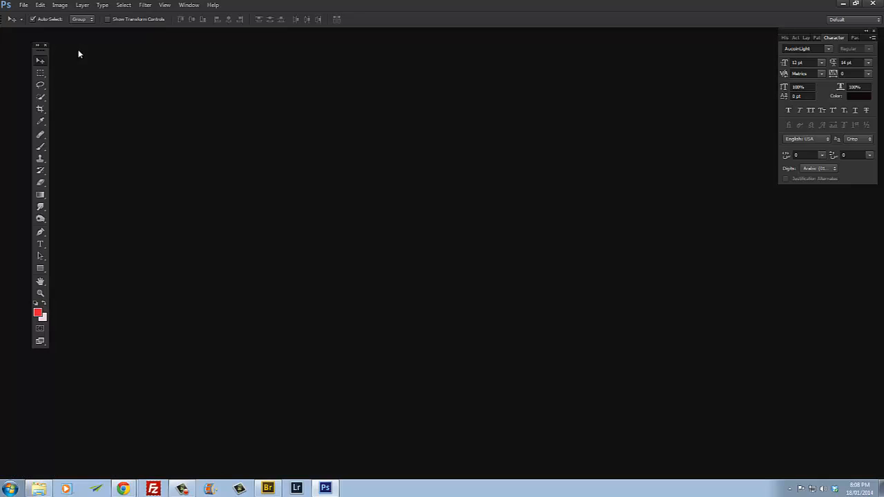
pyautogui.click(24, 5)
pyautogui.moveTo(55, 71)
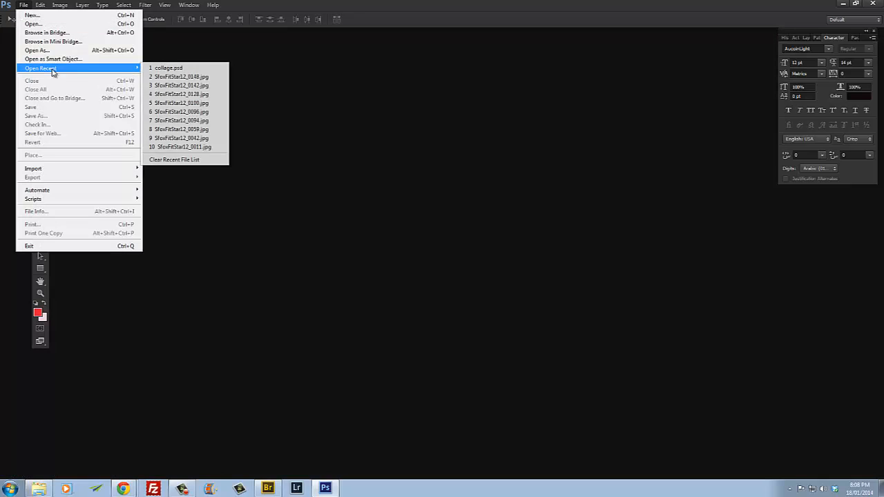
pyautogui.click(173, 68)
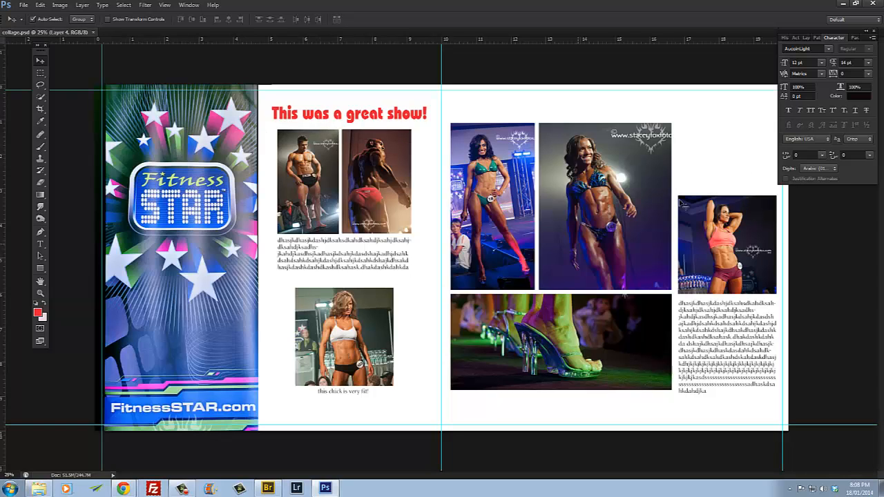
# - Show the layers of the reopened file and move the first-page placeholder paragraph slightly down beneath the two upper photos
pyautogui.click(806, 37)
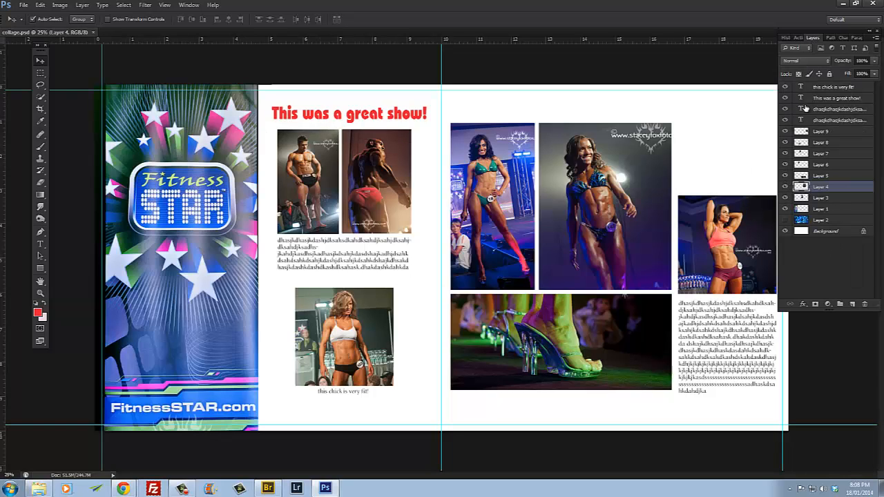
pyautogui.click(471, 255)
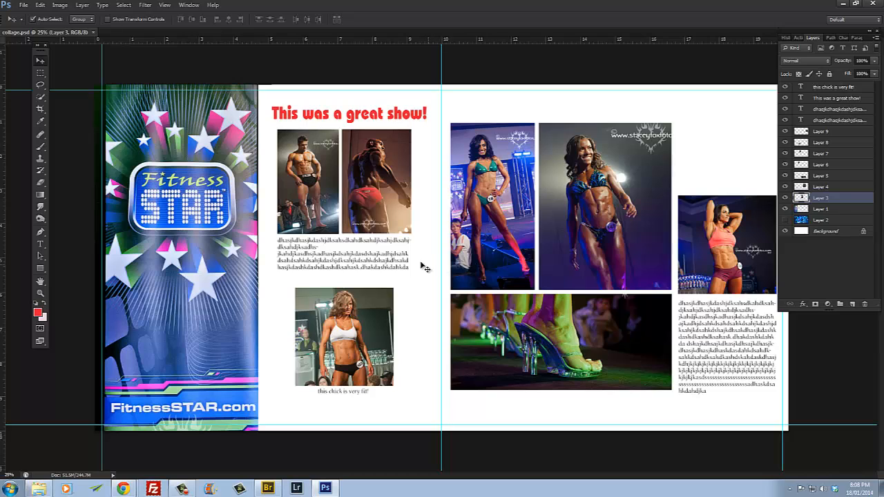
pyautogui.moveTo(371, 259); pyautogui.dragTo(371, 263)
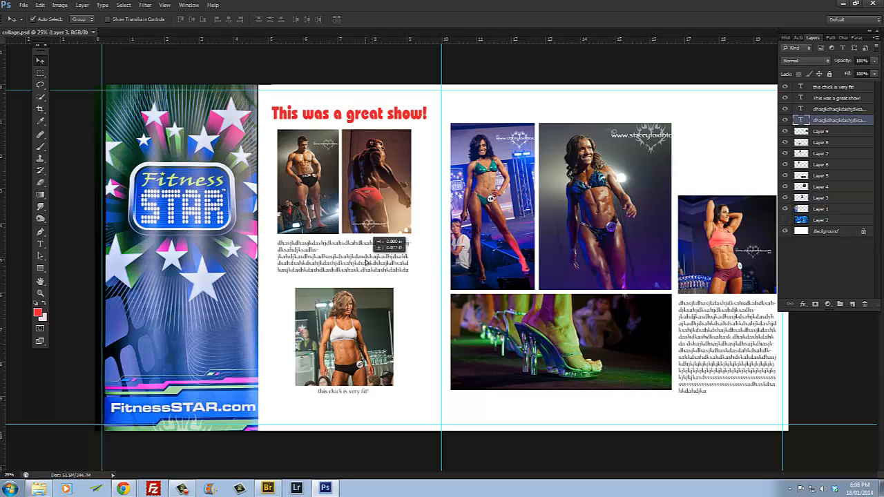
pyautogui.click(493, 257)
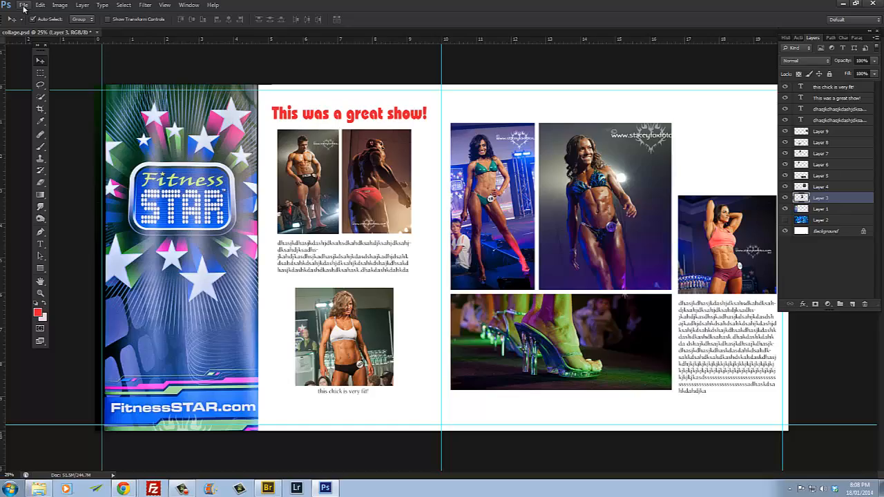
# - Save a JPEG copy of the layout as collage.jpg in the demo folder at quality 12 (Maximum), progressive with 3 scans
pyautogui.hotkey('ctrl', 'shift', 's')
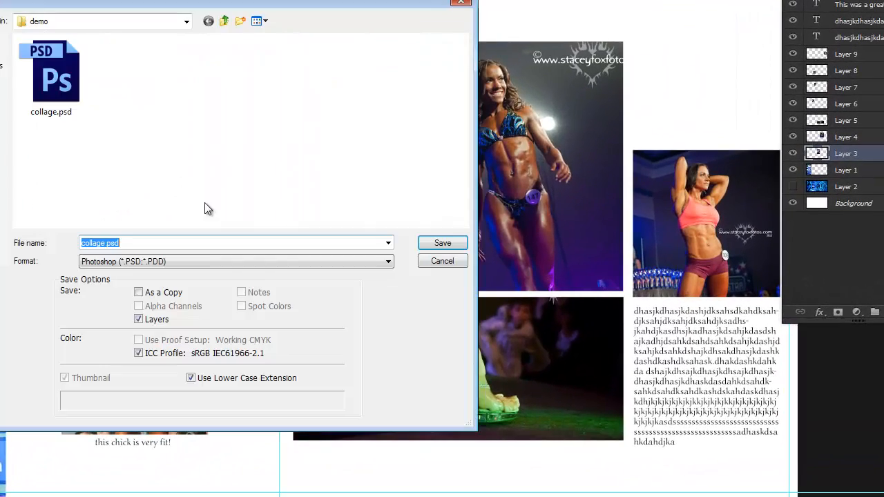
pyautogui.click(117, 262)
pyautogui.click(100, 345)
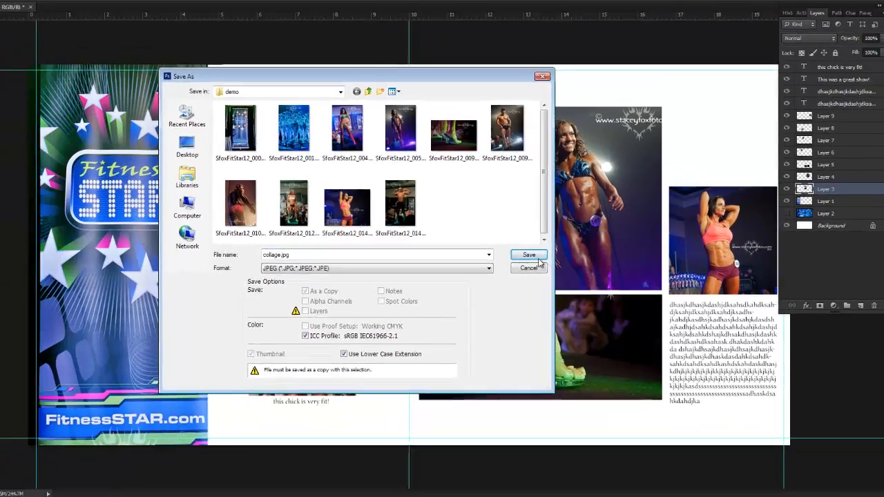
pyautogui.click(539, 259)
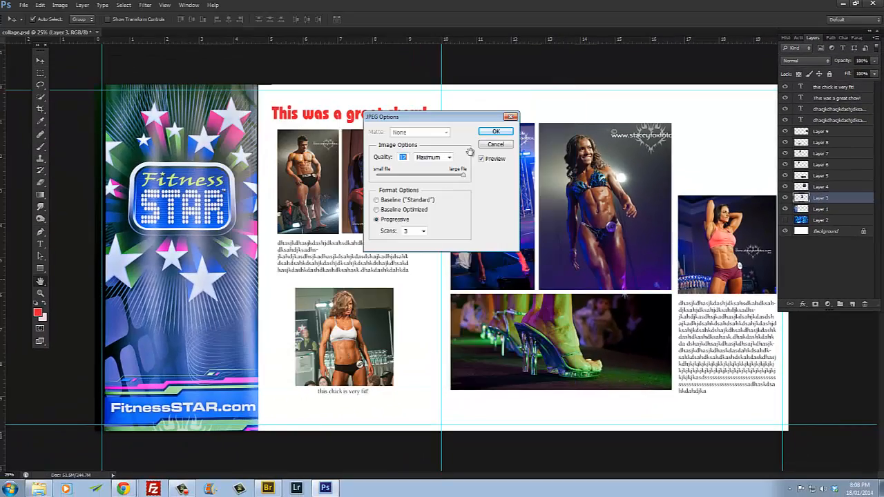
pyautogui.click(488, 135)
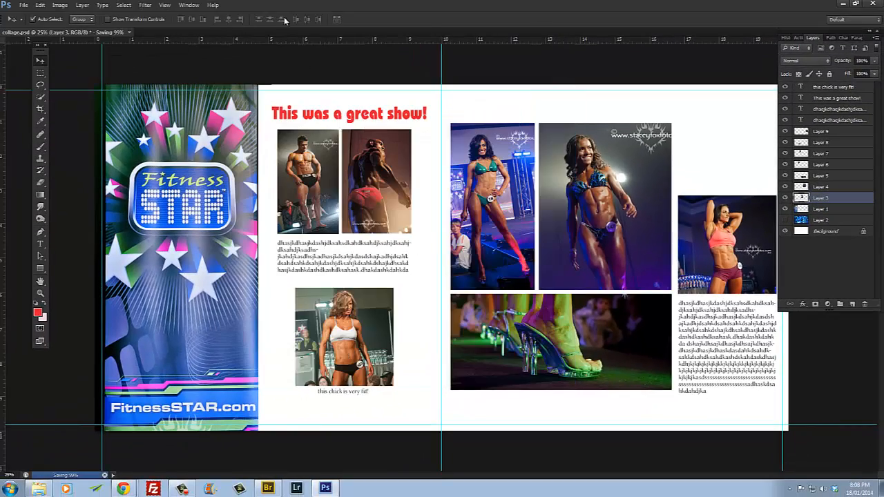
# - Minimise Photoshop and Bridge, and compare the file details of collage.jpg and collage.psd in the demo folder on the Desktop
pyautogui.click(842, 4)
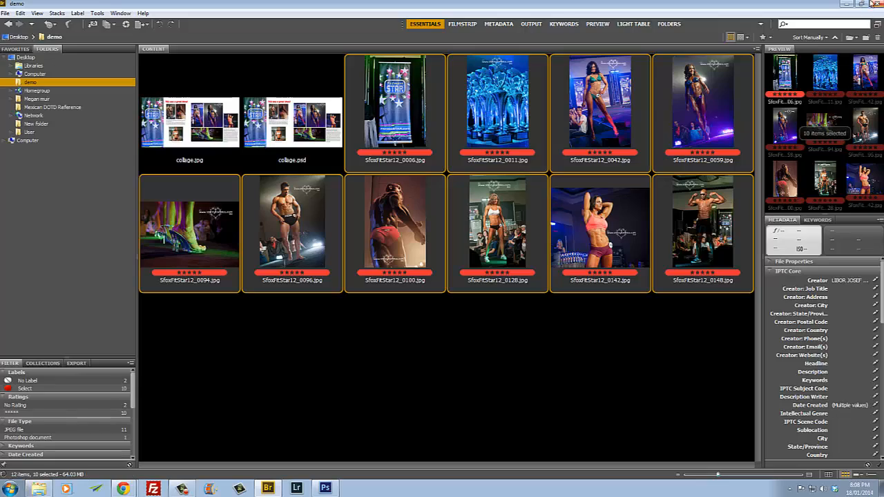
pyautogui.click(848, 3)
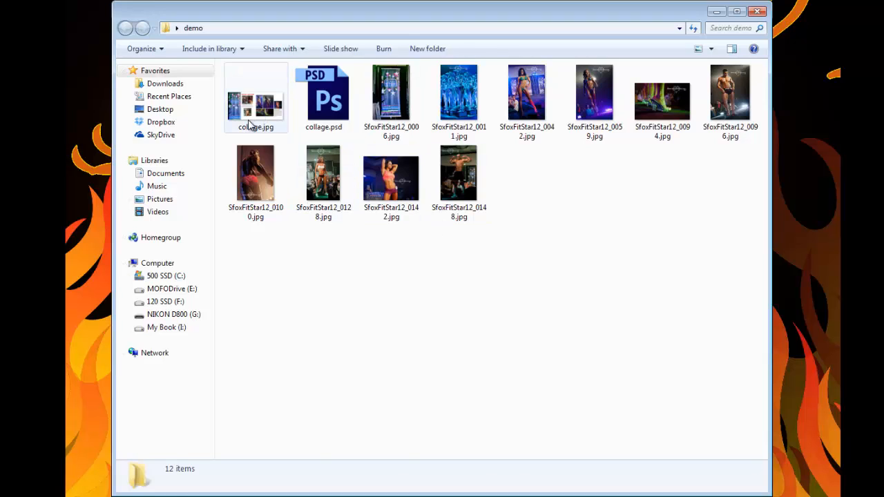
pyautogui.click(249, 122)
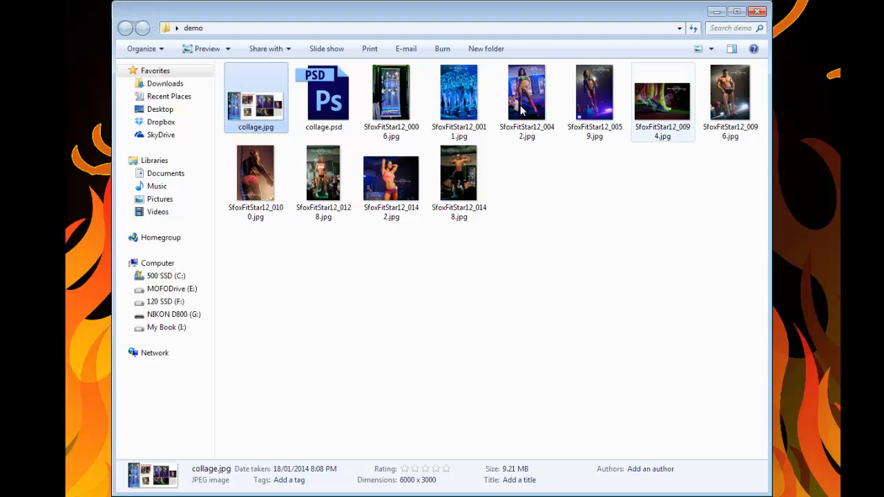
pyautogui.click(324, 103)
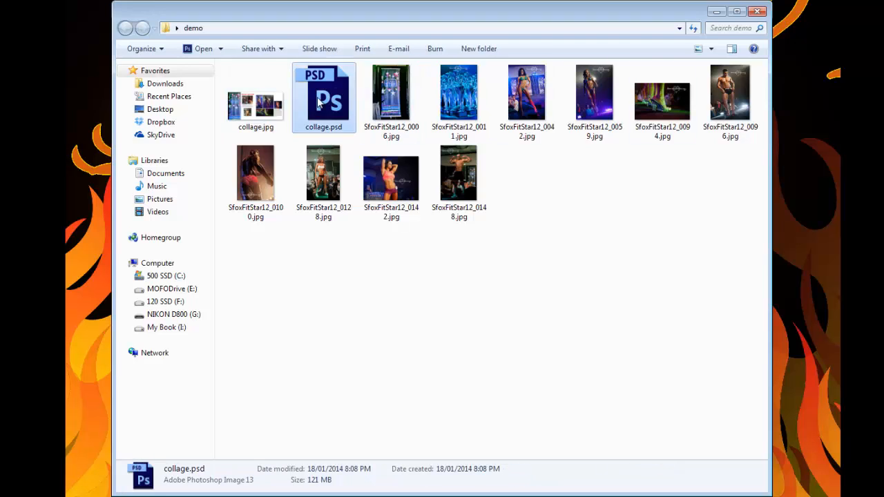
pyautogui.click(266, 120)
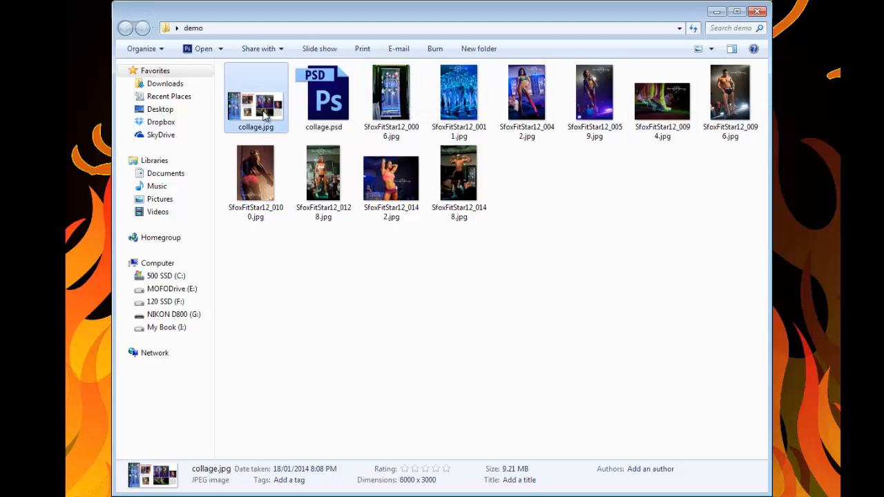
pyautogui.click(330, 111)
pyautogui.click(260, 127)
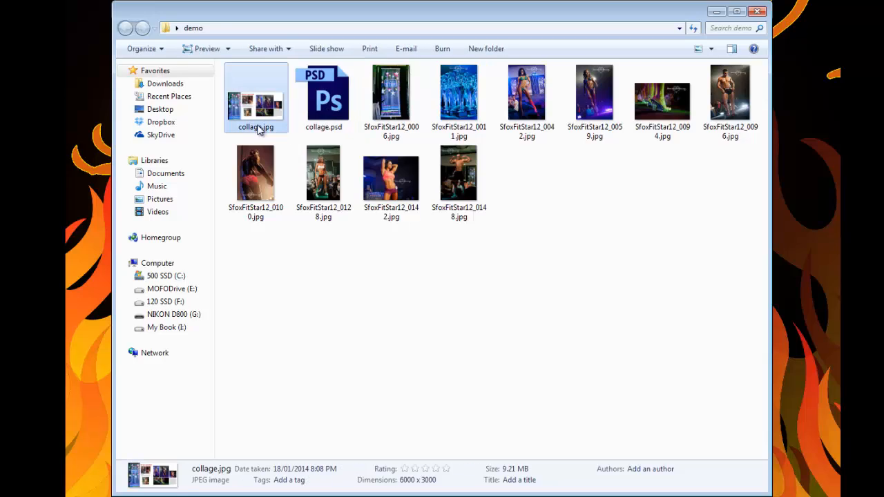
pyautogui.click(328, 102)
# - View collage.jpg in Windows Photo Viewer, close it, select collage.psd and close the demo folder window
pyautogui.doubleClick(256, 105)
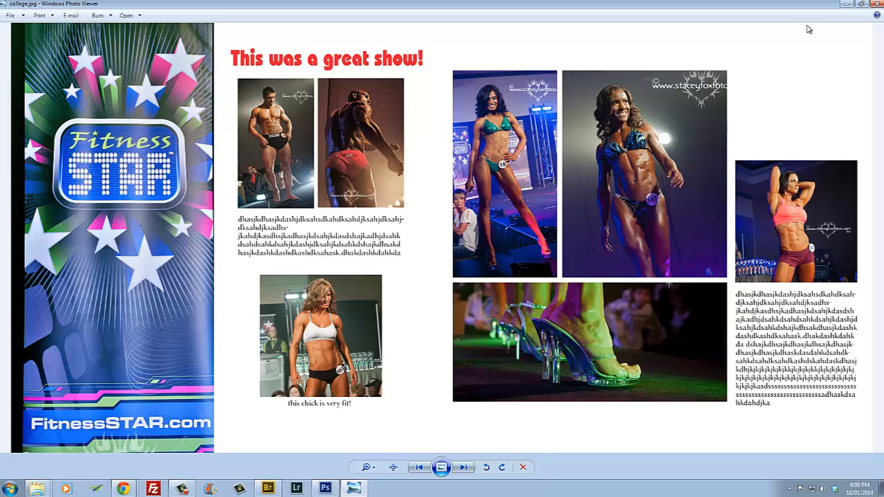
pyautogui.click(874, 5)
pyautogui.click(343, 134)
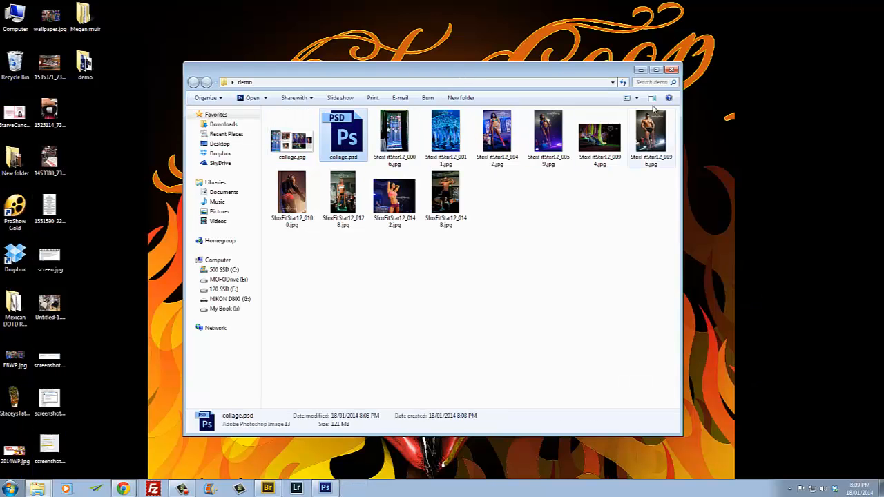
pyautogui.click(671, 70)
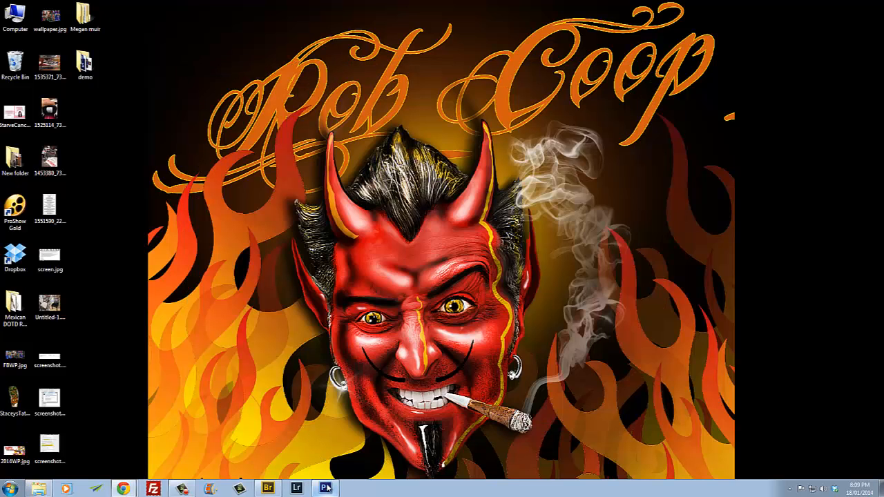
# - Switch to Bridge, clear the photo selection, preview SfoxFitStar12_0096.jpg and SfoxFitStar12_0094.jpg, and minimise Bridge
pyautogui.click(268, 488)
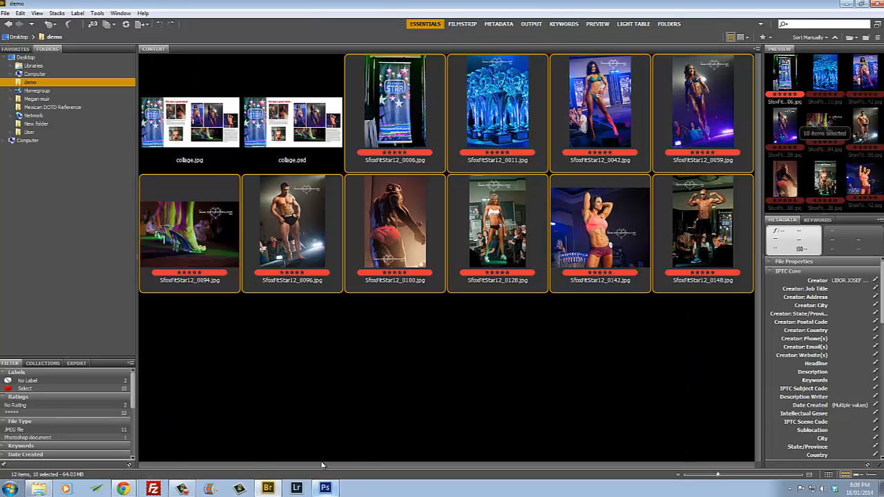
pyautogui.click(312, 371)
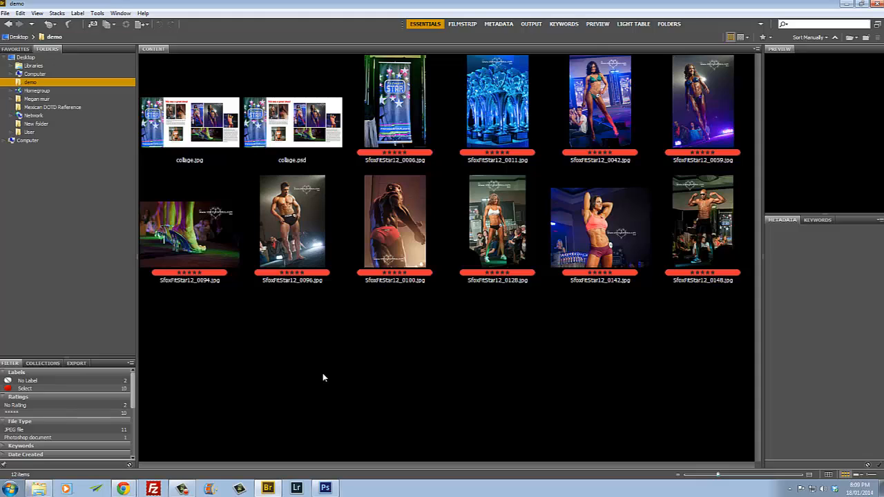
pyautogui.click(299, 256)
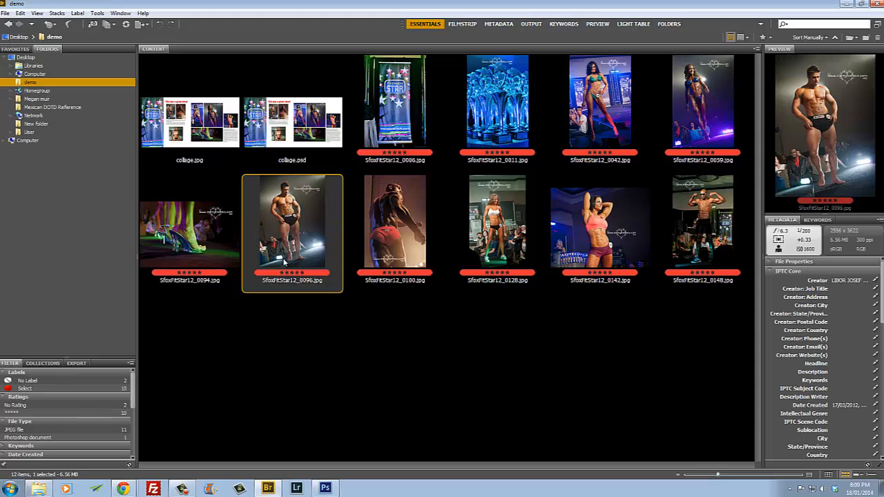
pyautogui.click(213, 255)
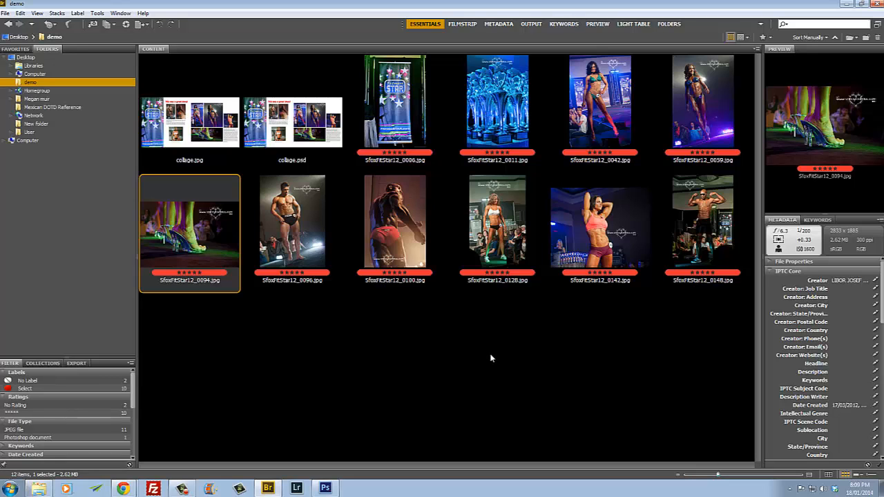
pyautogui.click(846, 4)
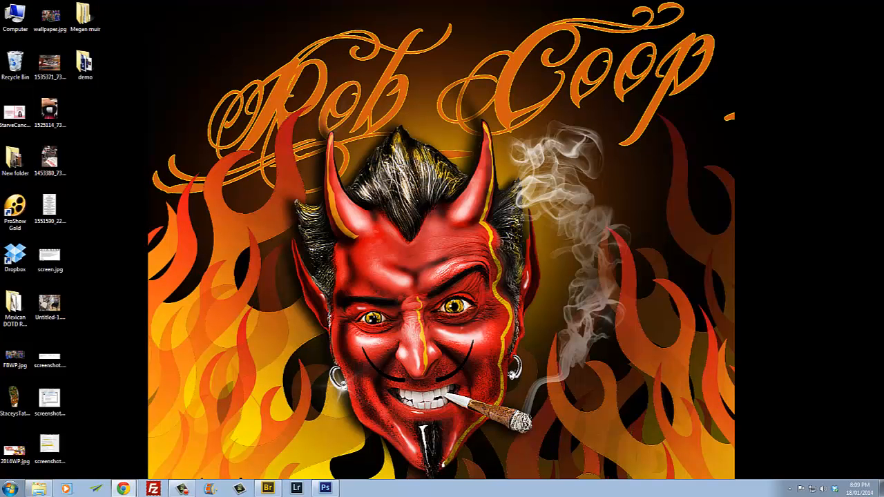